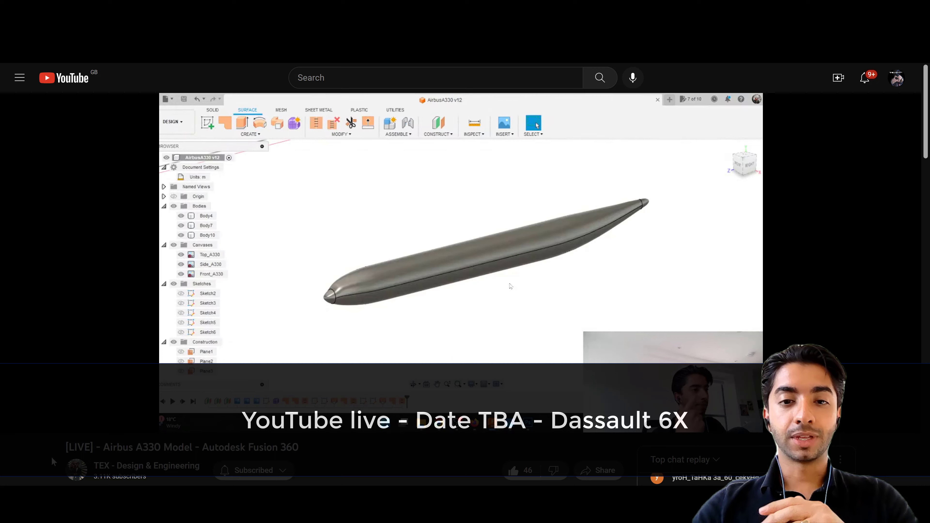
mouse_move(342, 428)
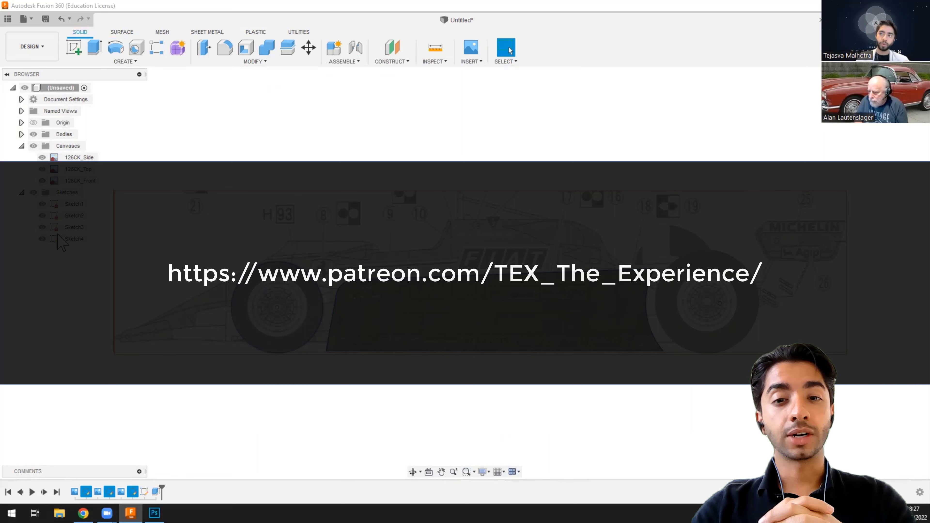
Step: Hide Sketch4, delete Sketch1 through Sketch3, and select the remaining sketch
left_click(42, 239)
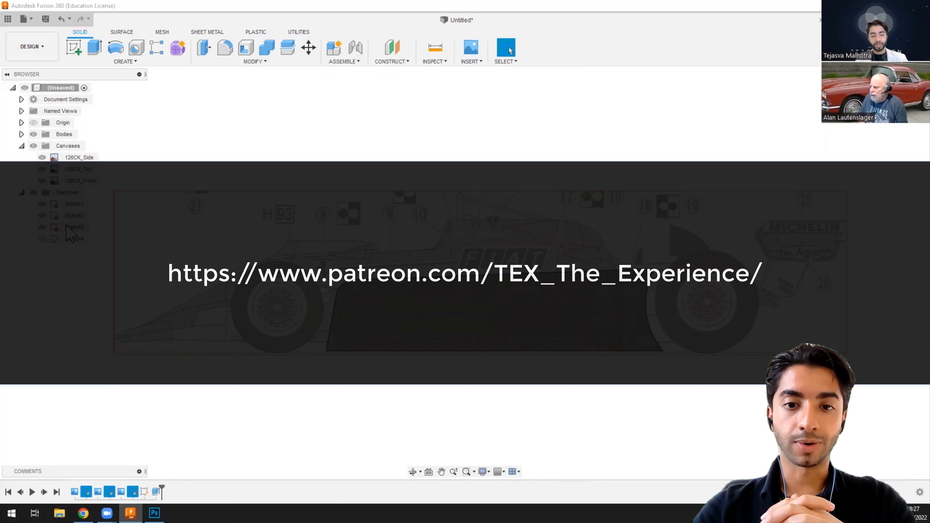
left_click(71, 227)
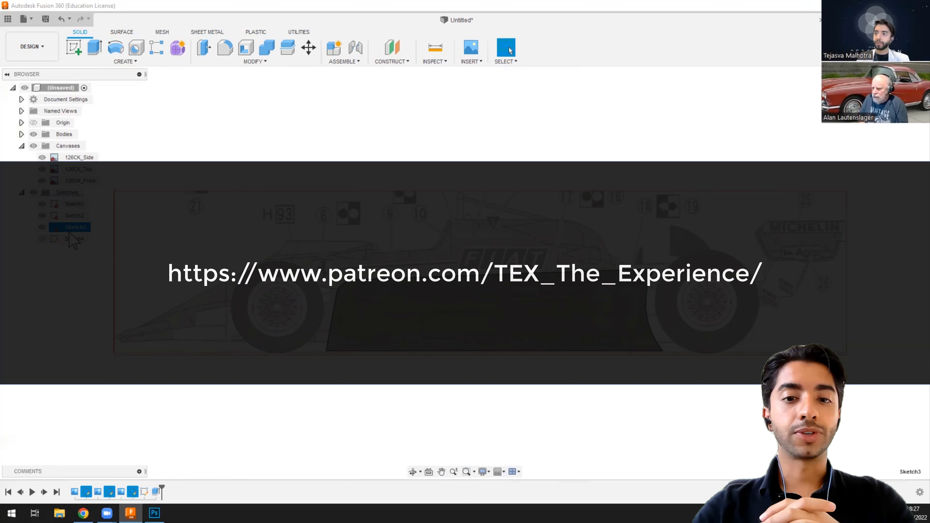
left_click(73, 204, "shift")
right_click(74, 207)
left_click(96, 249)
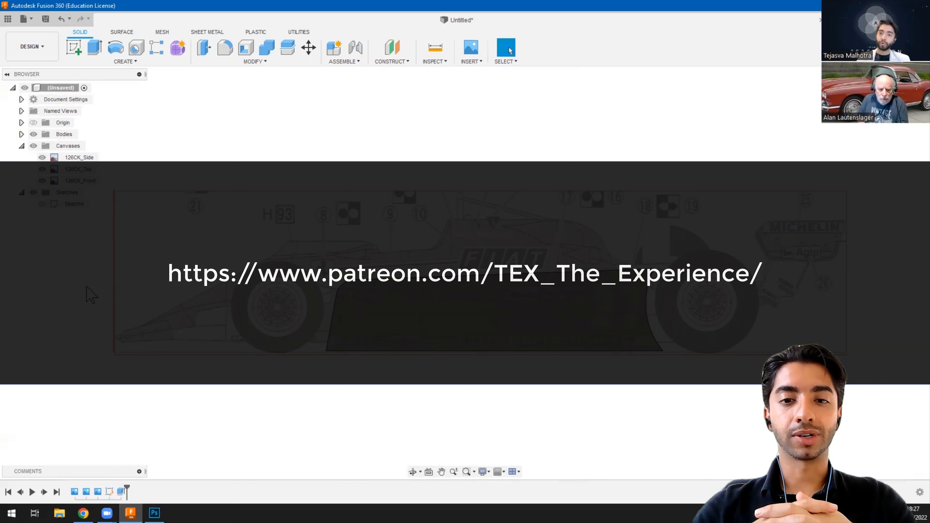
left_click(69, 204)
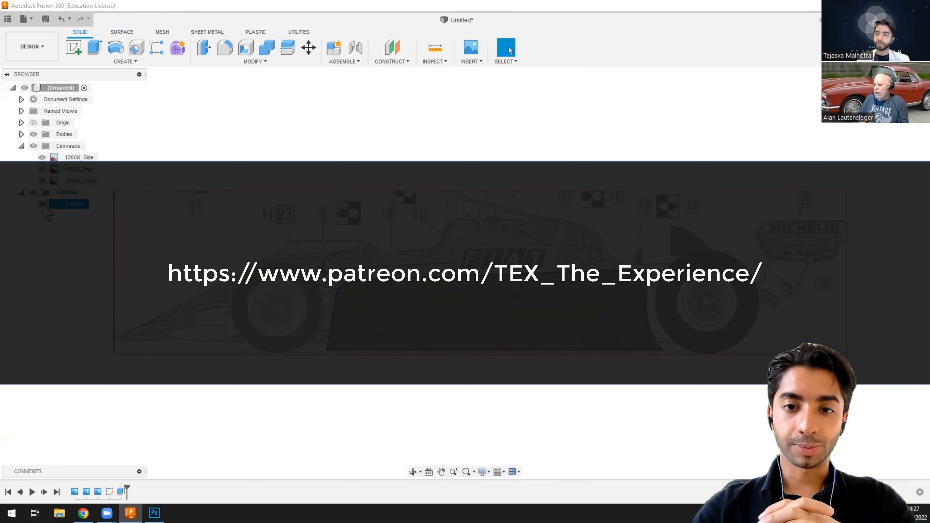
left_click(78, 205)
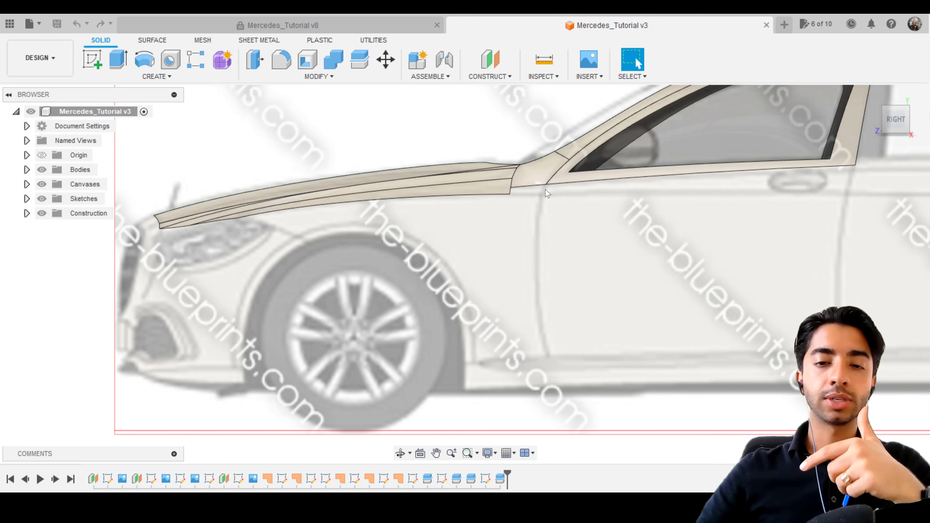
Step: Create a sketch on the side plane of the car and enable 3D Sketch
scroll(547, 193, "up", 6)
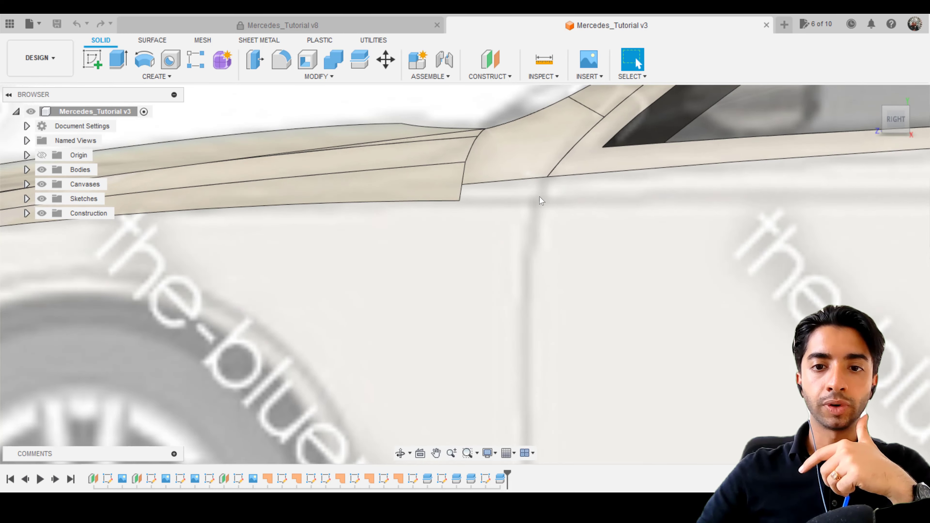
scroll(539, 256, "down", 4)
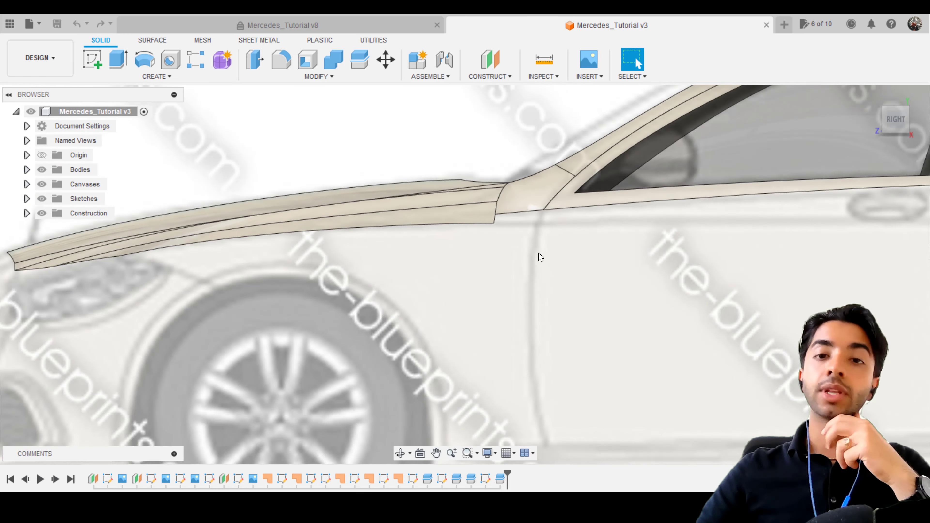
scroll(540, 256, "down", 2)
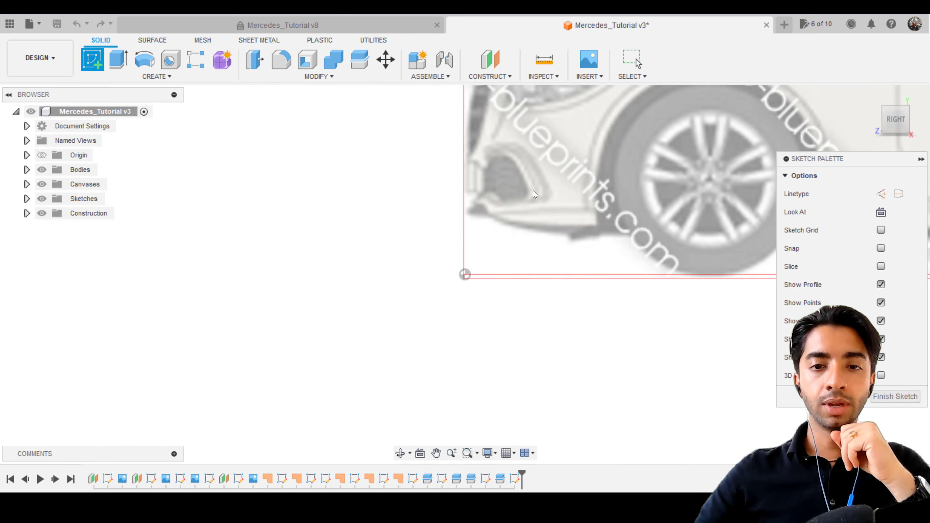
middle_click_drag(534, 188, 261, 282)
key("Escape")
left_click(881, 377)
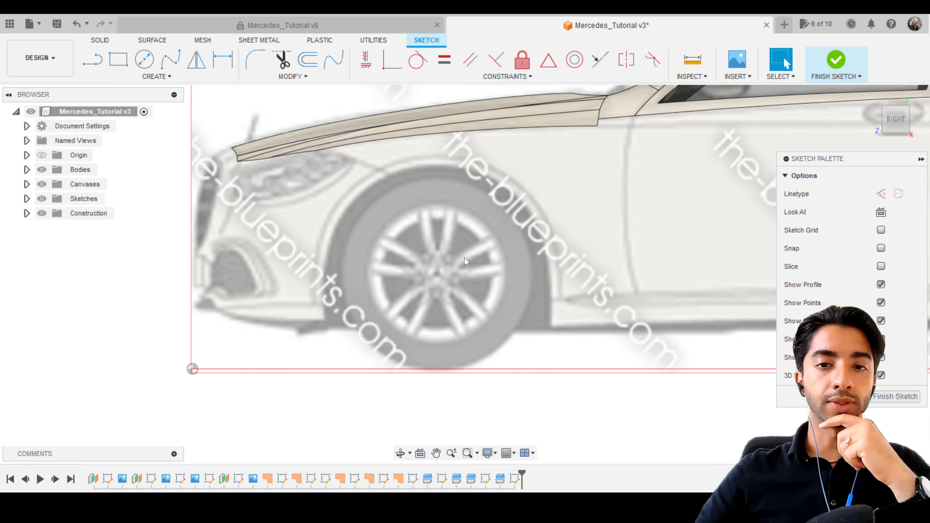
Step: Start a fit point spline at the vertex on the hood's lower edge, above the headlight
left_click(177, 67)
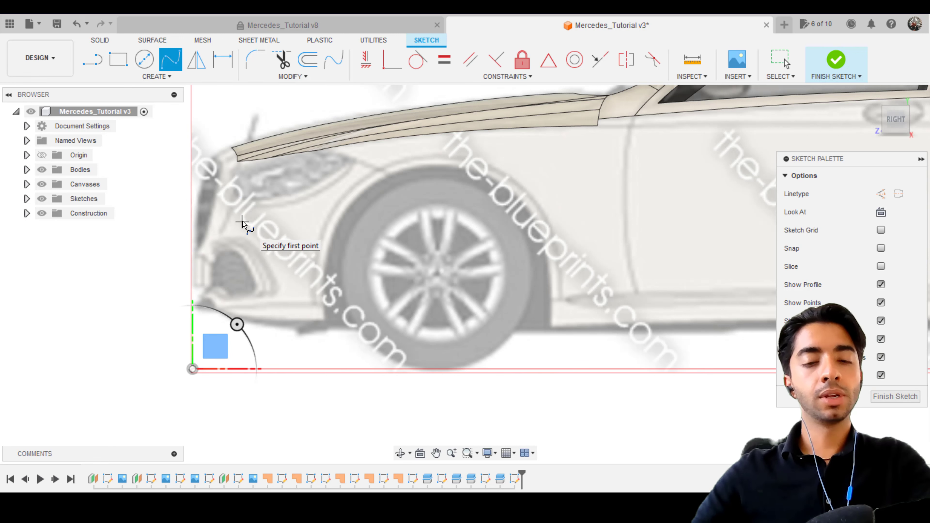
left_click(316, 150)
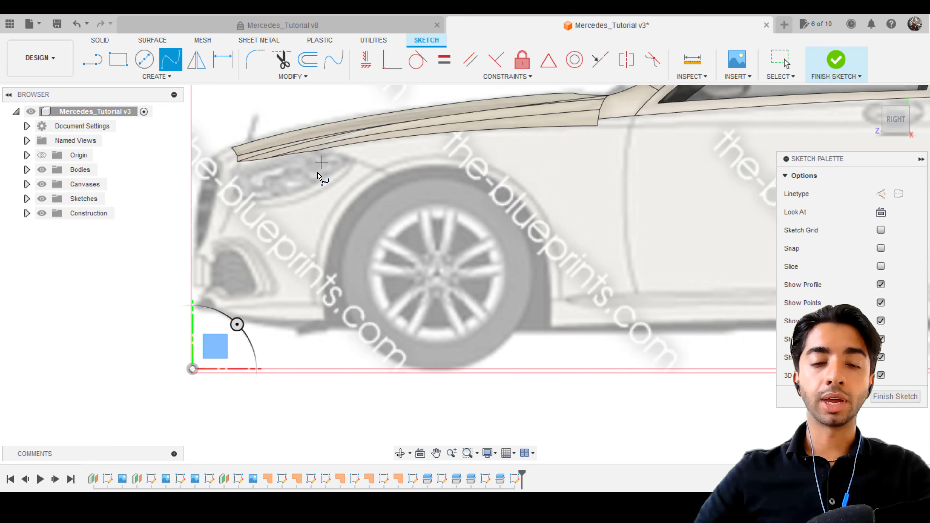
middle_click_drag(318, 176, 286, 223, "shift")
scroll(282, 220, "up", 8)
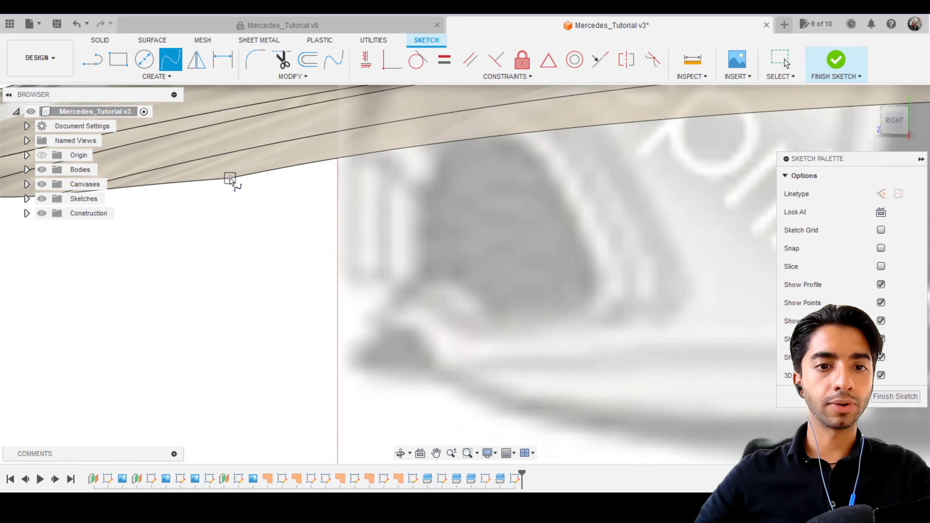
left_click(230, 179)
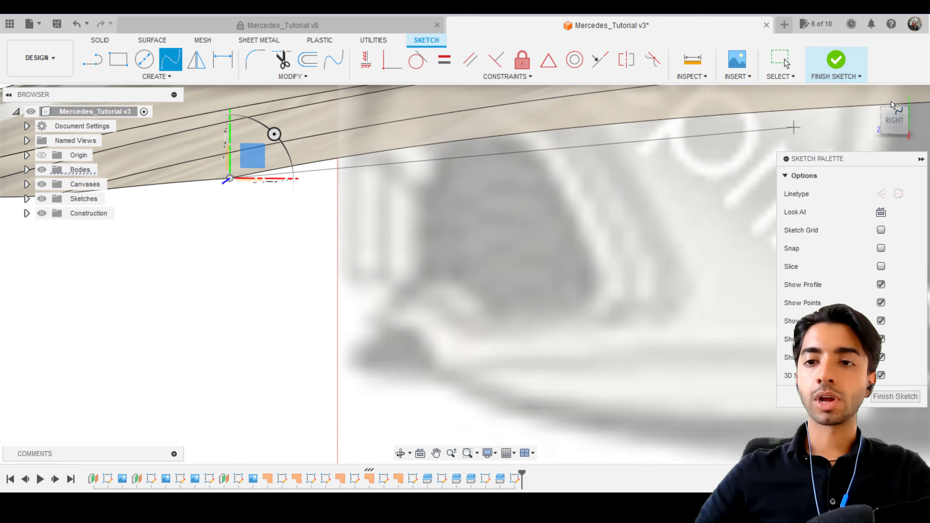
Step: In the right side view, end the spline at the upper front edge of the front wheel arch
left_click(893, 121)
scroll(342, 245, "down", 5)
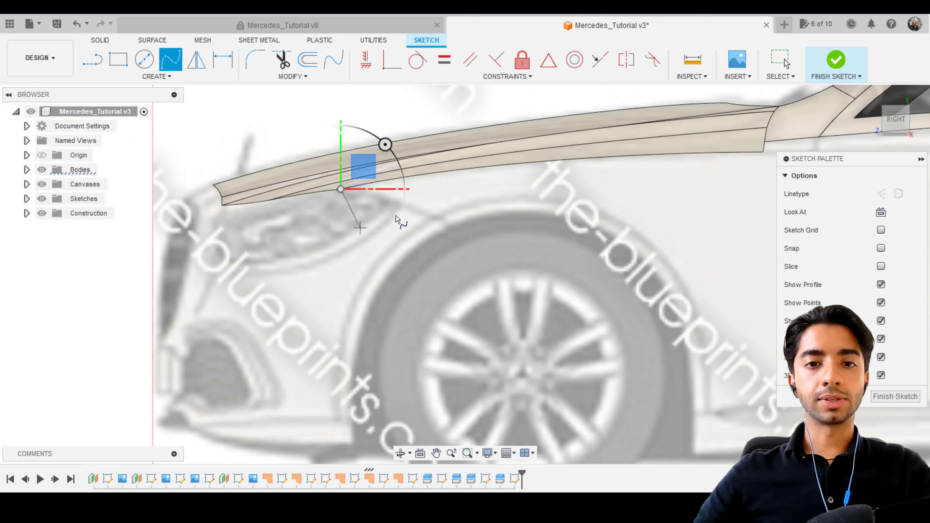
scroll(399, 219, "up", 4)
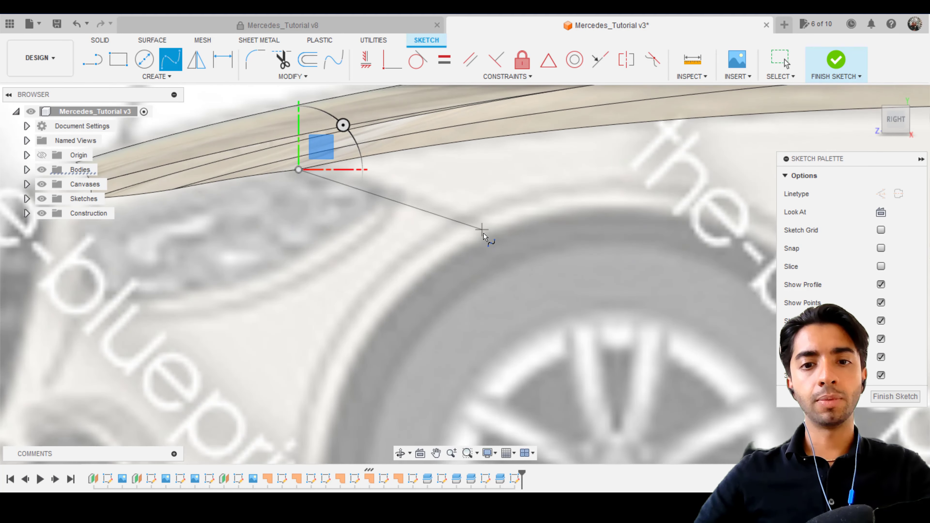
scroll(492, 238, "down", 2)
scroll(492, 238, "down", 2)
scroll(492, 238, "up", 1)
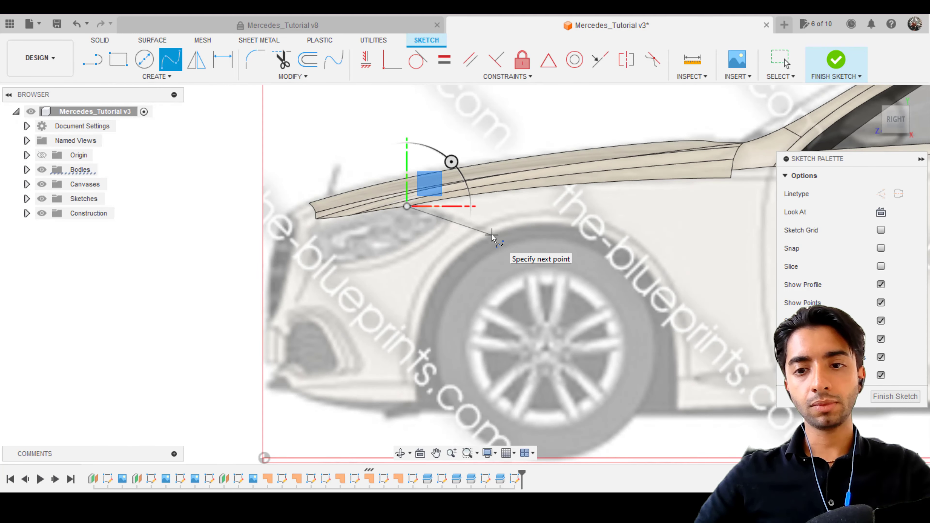
scroll(492, 238, "up", 3)
scroll(493, 238, "down", 2)
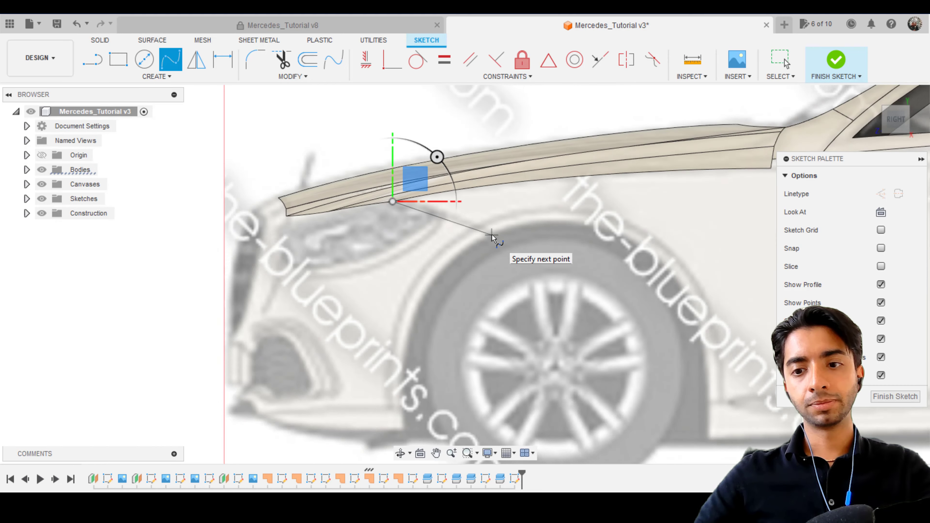
scroll(493, 238, "up", 4)
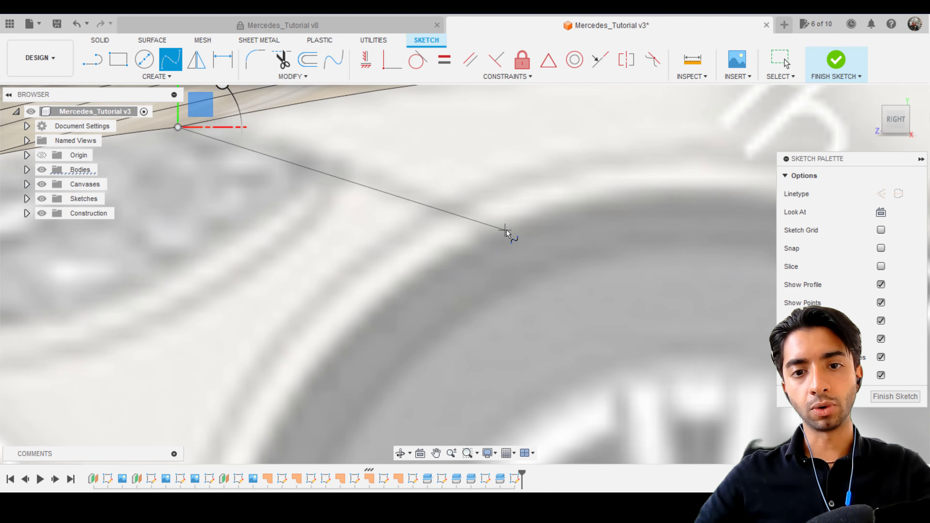
double_click(506, 232)
scroll(375, 266, "down", 5)
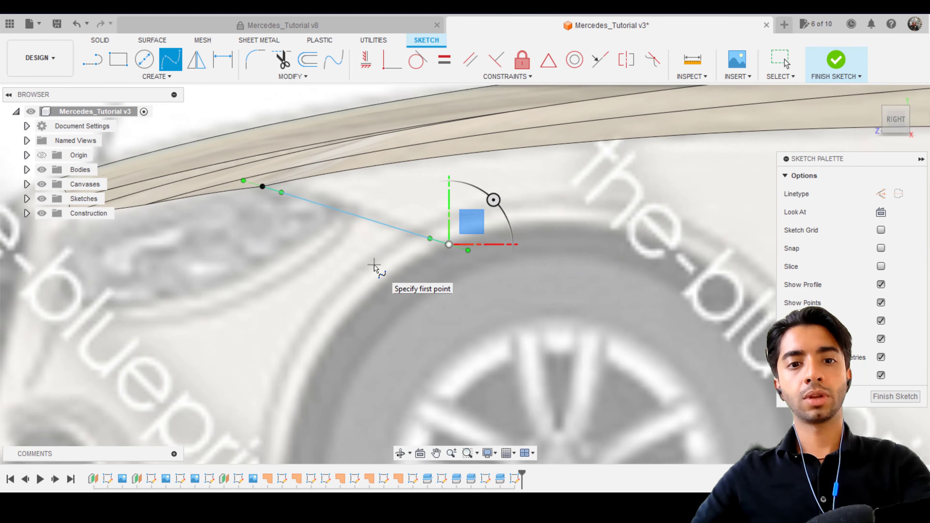
key("Escape")
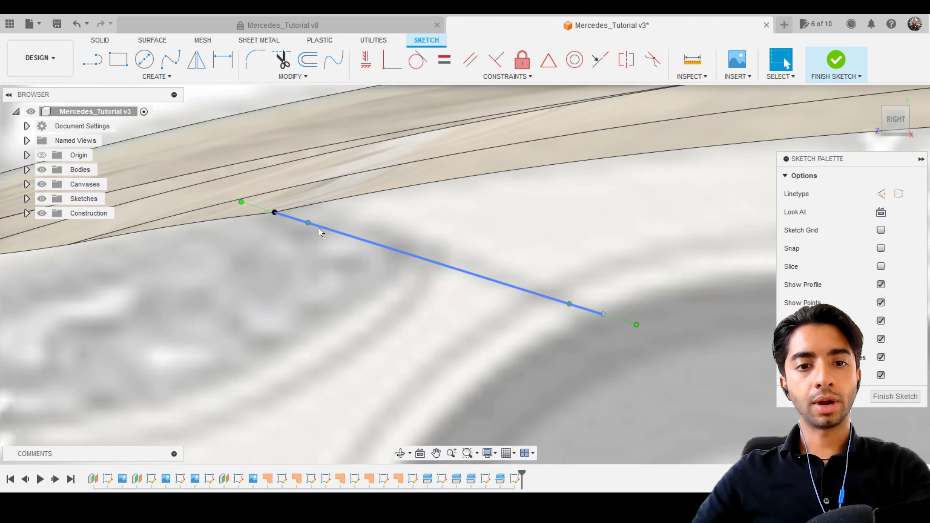
Step: Move the tangent handle at the spline's hood end by X 1.533 mm and Y 6.133 mm to follow the headlight outline
scroll(335, 230, "up", 5)
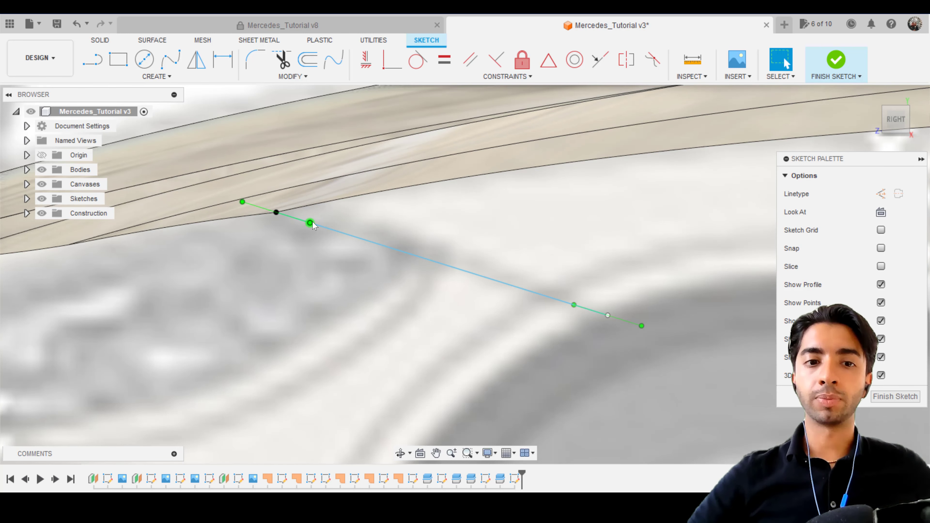
left_click(310, 222)
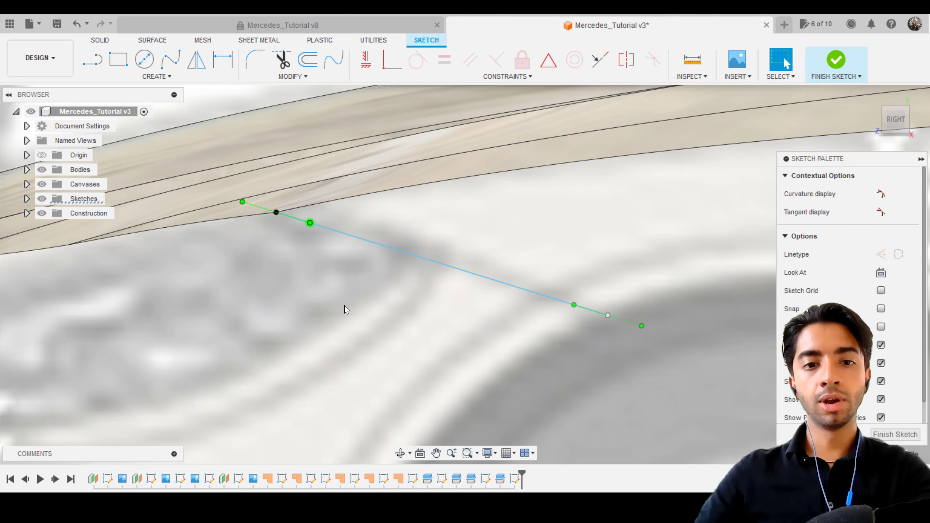
key("m")
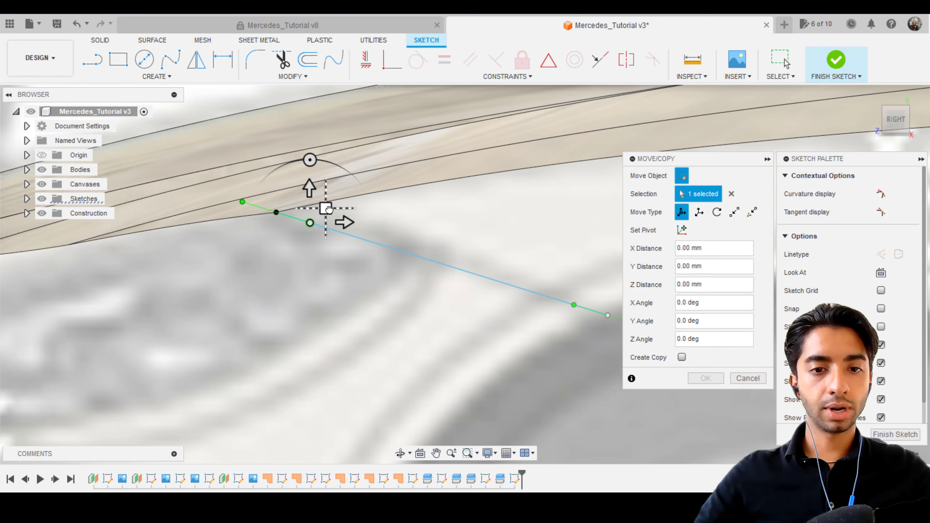
left_click_drag(327, 209, 330, 204)
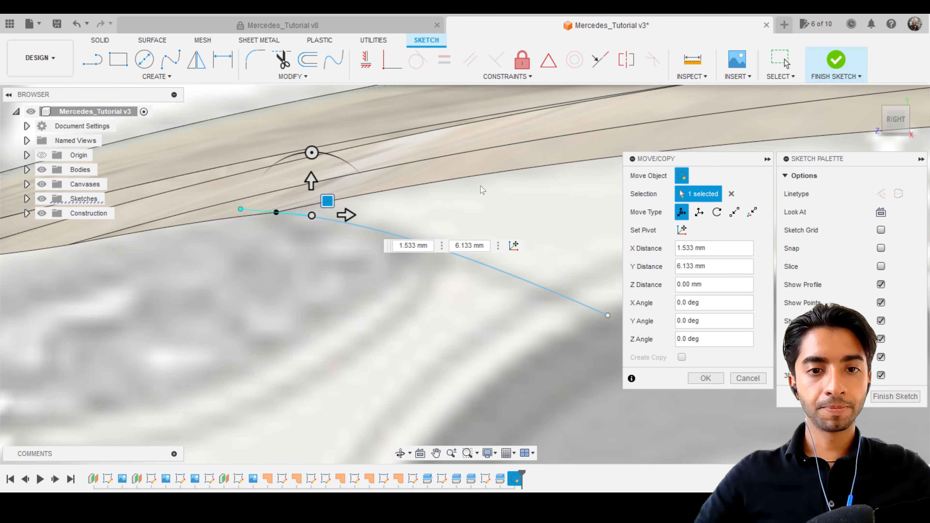
middle_click_drag(480, 186, 287, 160)
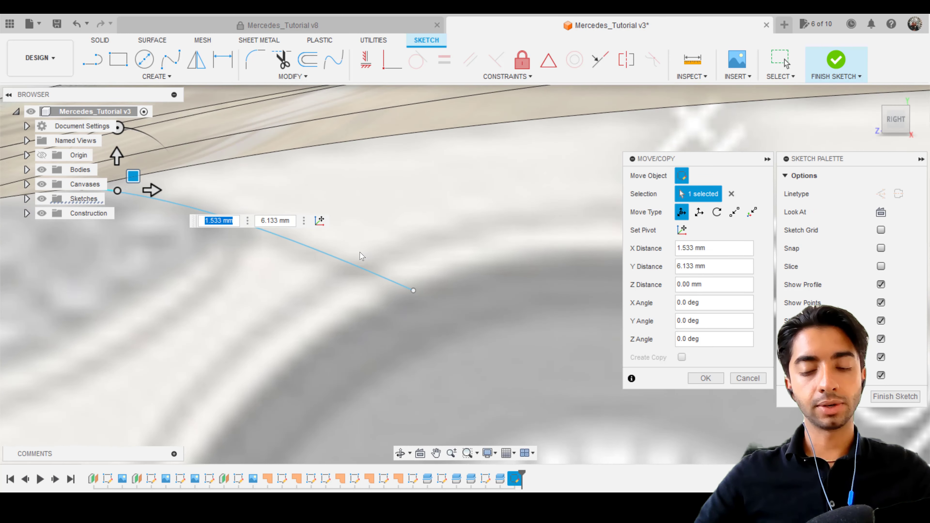
key("Return")
Step: Move the tangent handle at the spline's wheel-arch end slightly to refine the curve in the side view
left_click(352, 266)
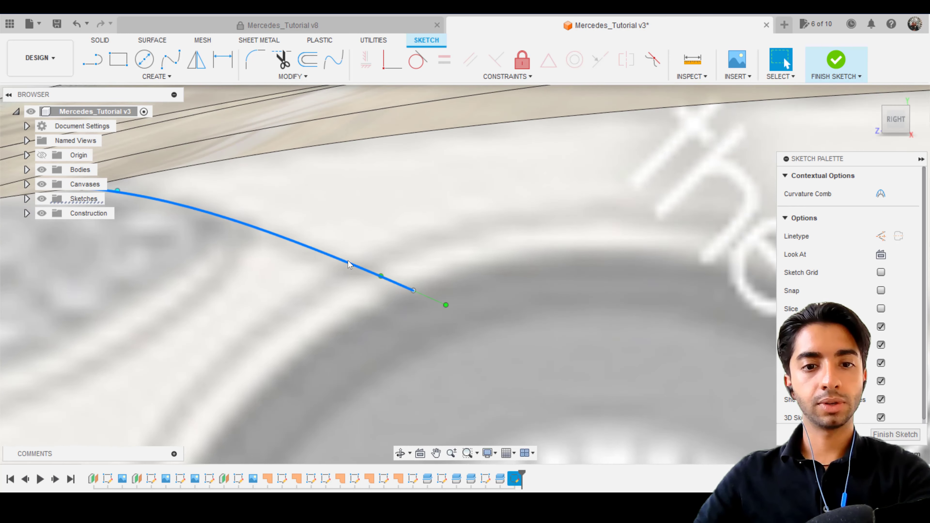
left_click(379, 278)
key("m")
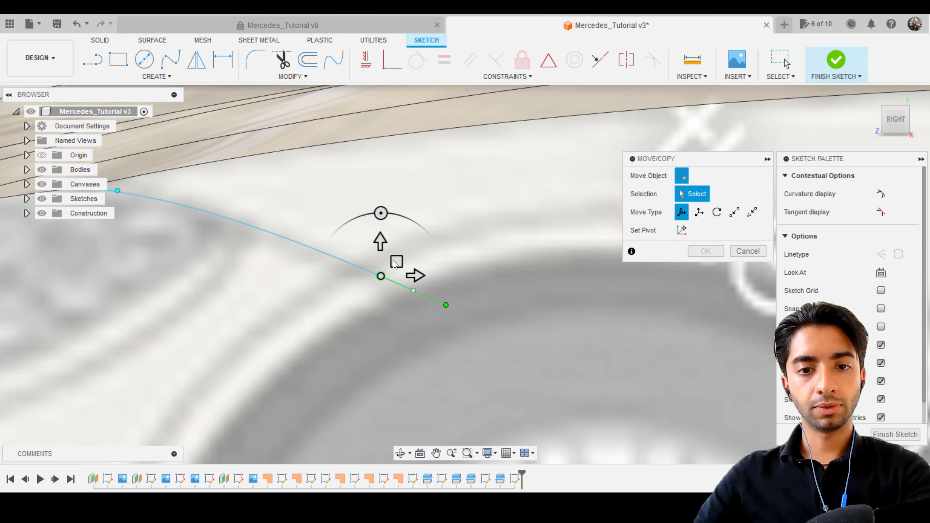
left_click_drag(396, 260, 397, 260)
key("Return")
scroll(542, 224, "down", 5)
scroll(542, 224, "down", 2)
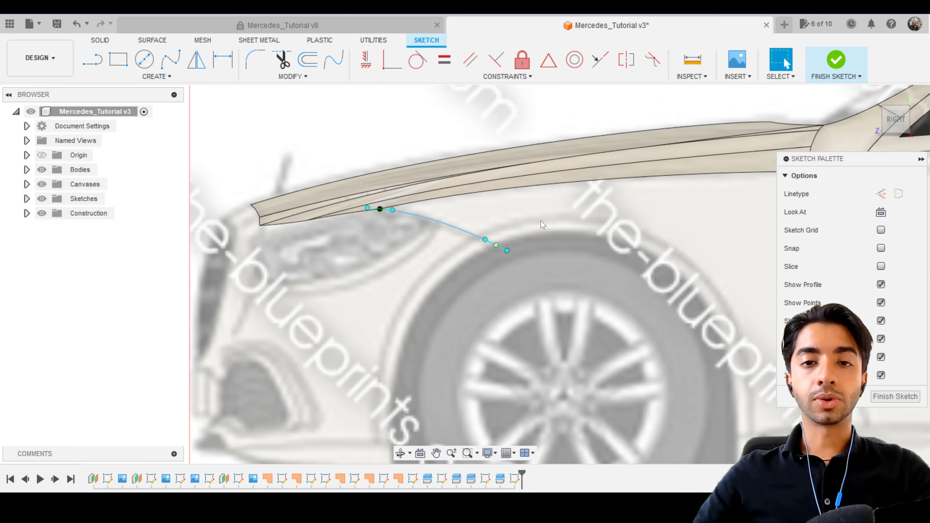
Step: In the top view, move the spline's wheel-arch end point outward to the outer edge of the fender on the blueprint
left_click(896, 102)
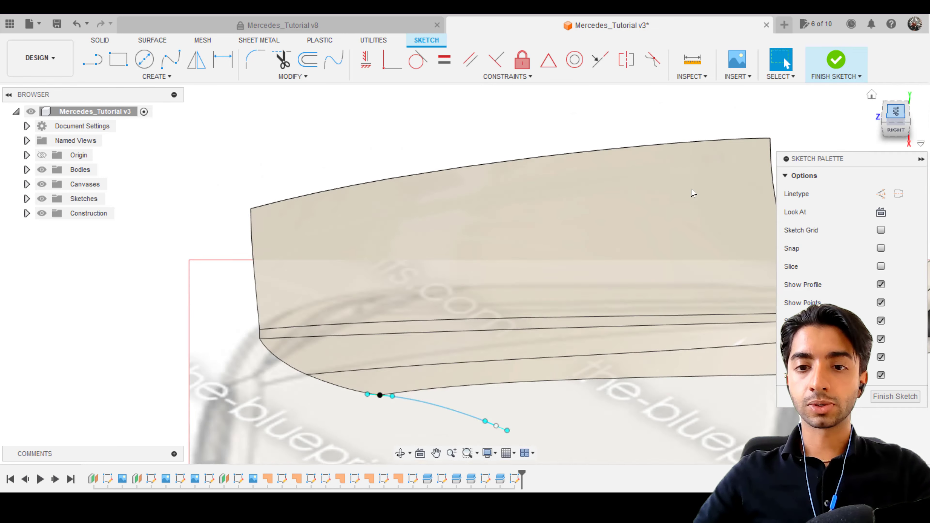
middle_click_drag(500, 367, 485, 177)
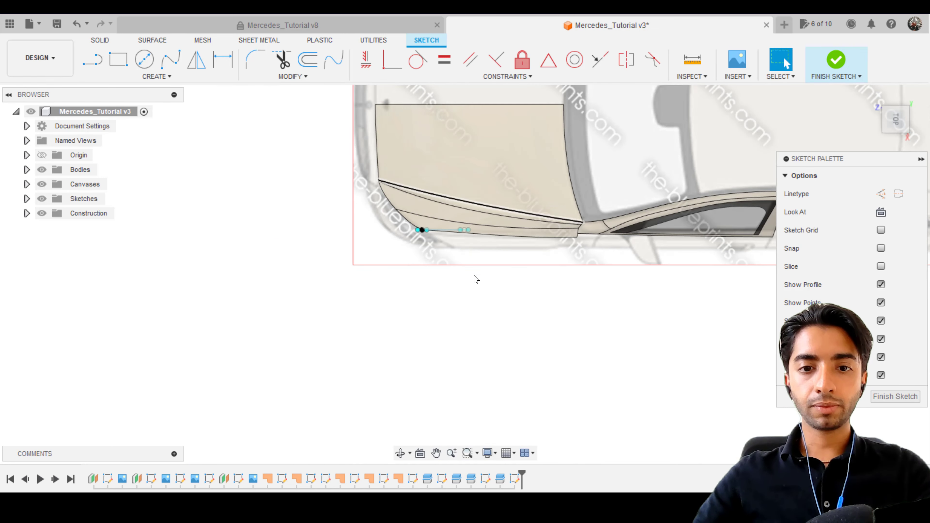
scroll(469, 261, "up", 5)
left_click(457, 168)
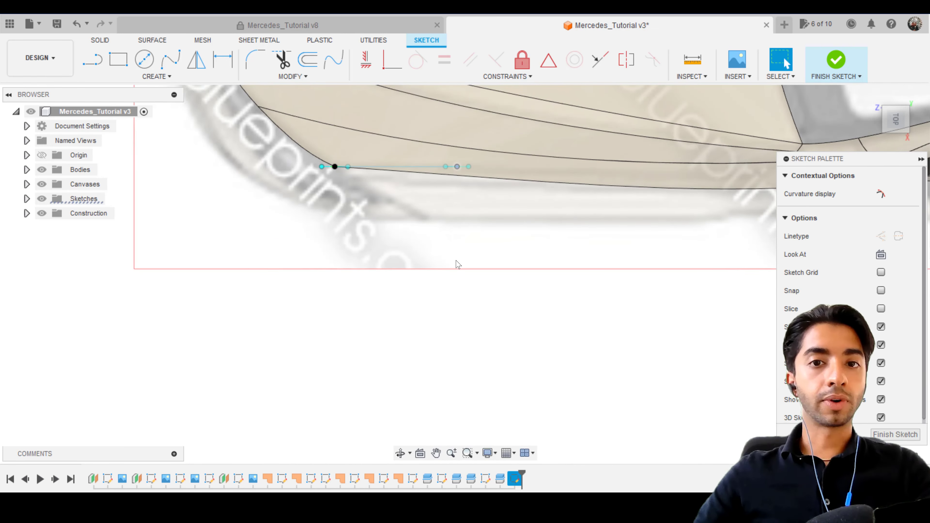
key("m")
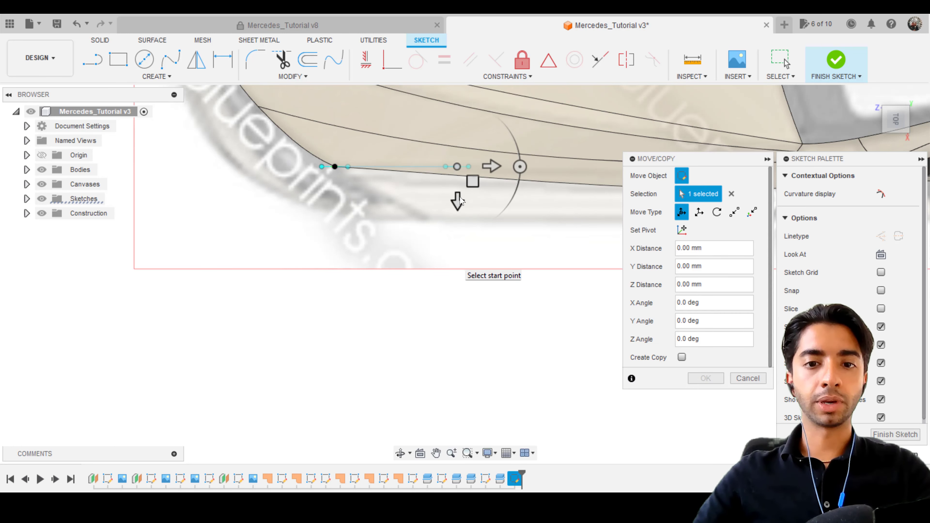
left_click_drag(470, 181, 464, 240)
key("Return")
scroll(379, 208, "up", 3)
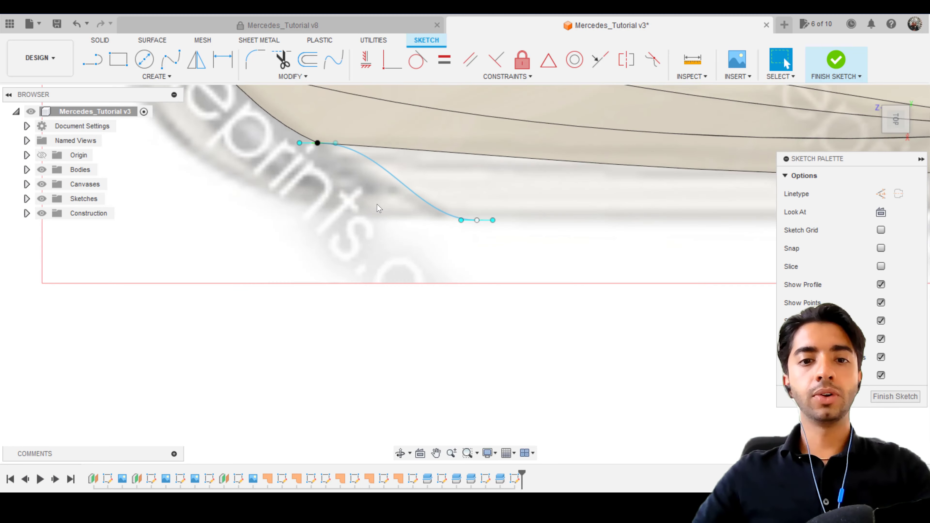
middle_click_drag(376, 204, 373, 239)
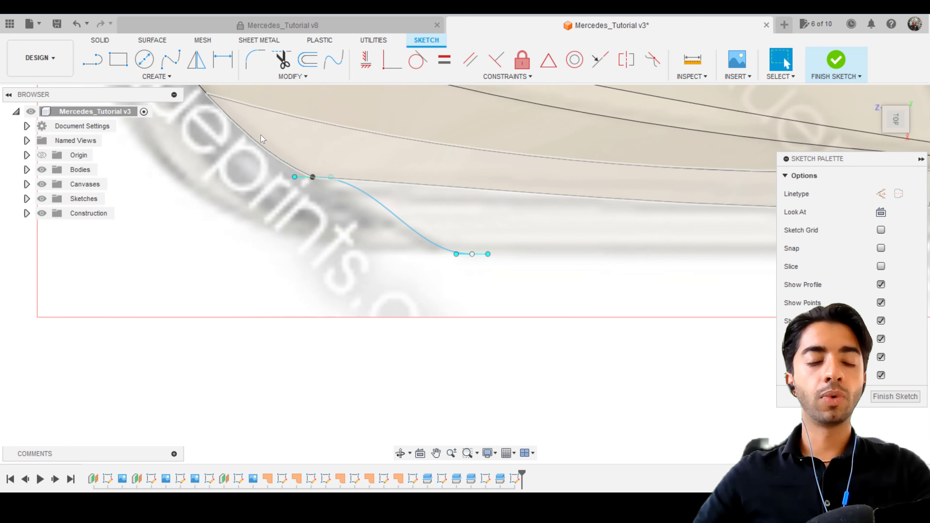
Step: In the top view, move the tangent handle at the spline's hood end by X -22.269 mm and Z 5.721 mm to straighten the curve
scroll(269, 151, "down", 1)
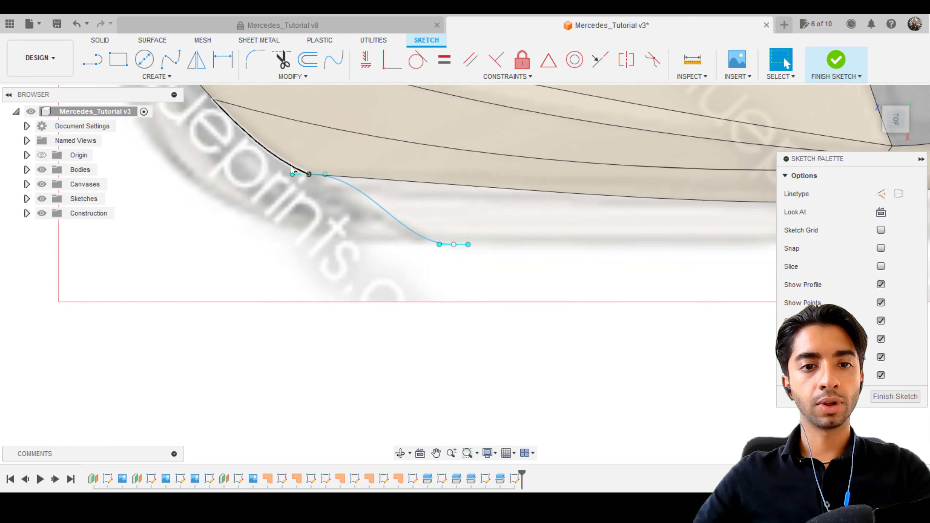
middle_click_drag(291, 168, 299, 281)
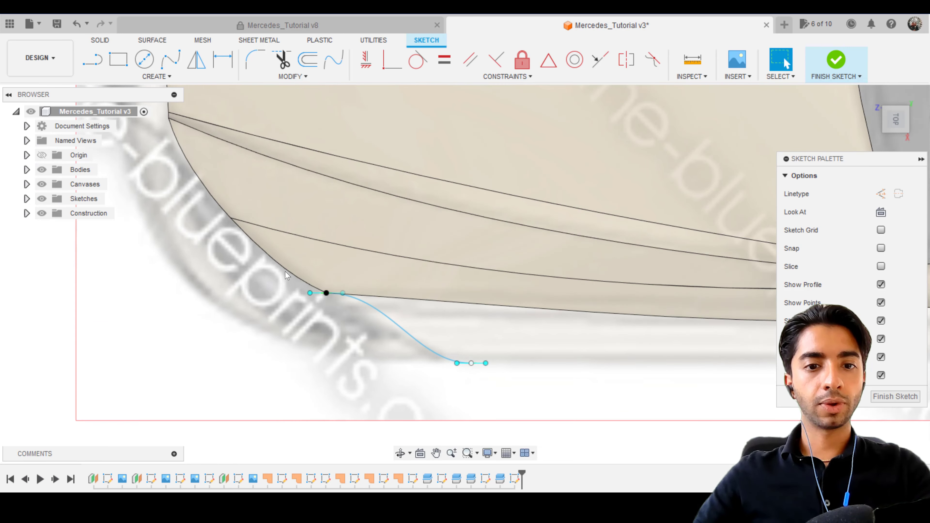
left_click(344, 295)
scroll(344, 289, "up", 6)
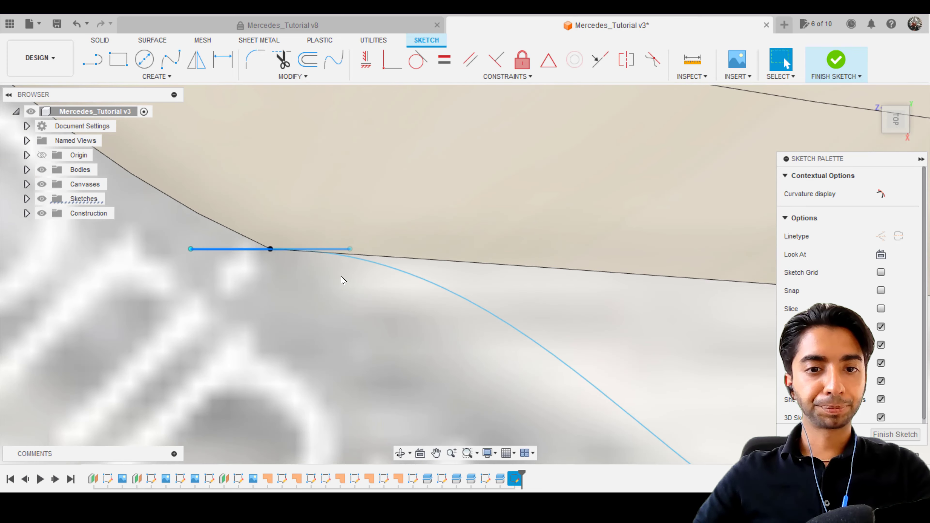
left_click(360, 328)
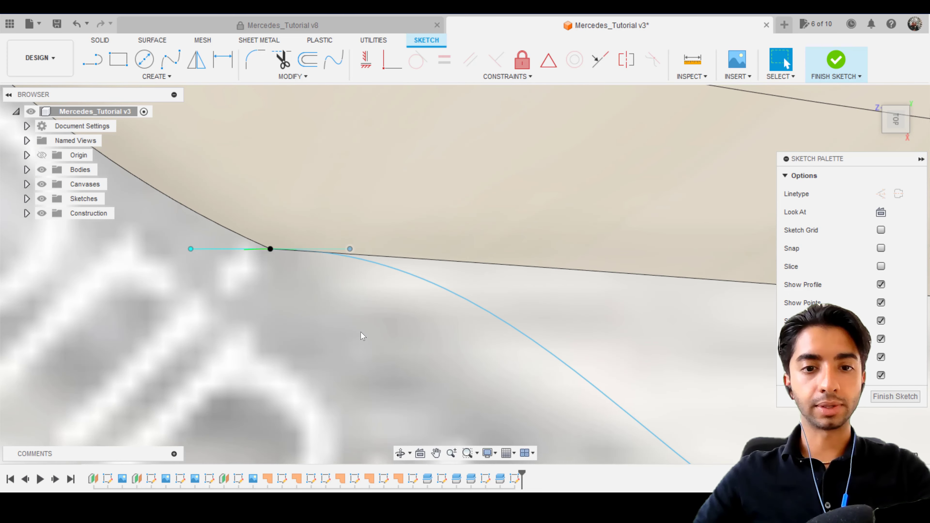
key("m")
left_click(364, 261)
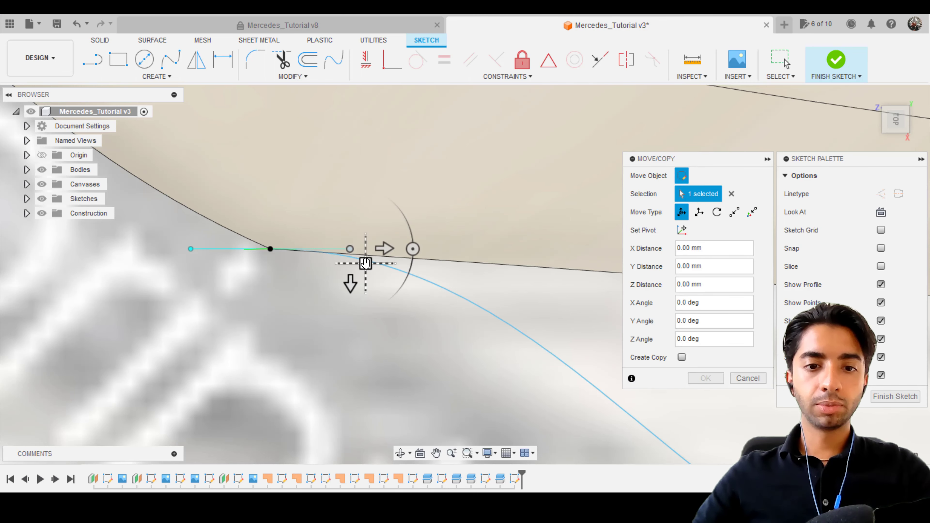
mouse_move(365, 269)
left_mouse_down()
mouse_move(354, 302)
mouse_move(313, 278)
left_mouse_up()
scroll(413, 201, "down", 5)
middle_click_drag(413, 201, 256, 212)
scroll(235, 235, "up", 4)
left_click_drag(222, 228, 218, 230)
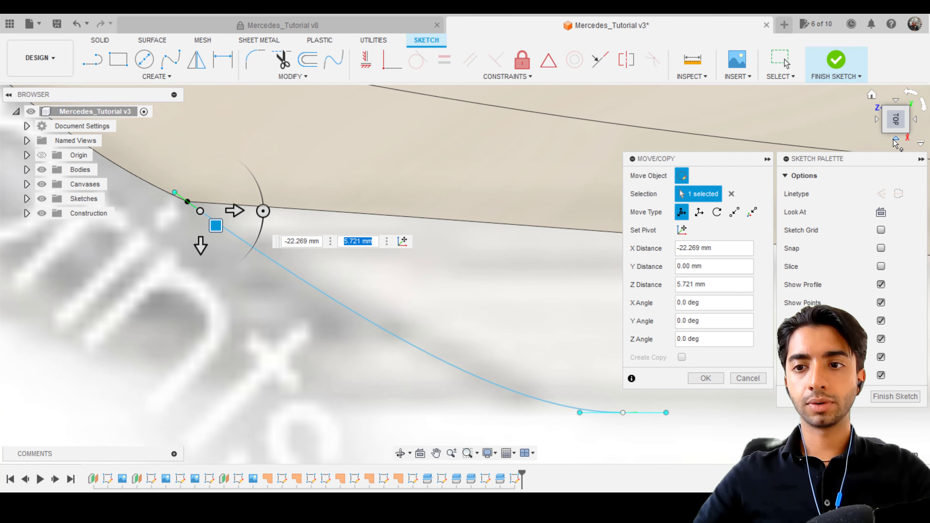
Step: Check the adjusted spline against the side and front blueprints, and apply the handle move
left_click(473, 295)
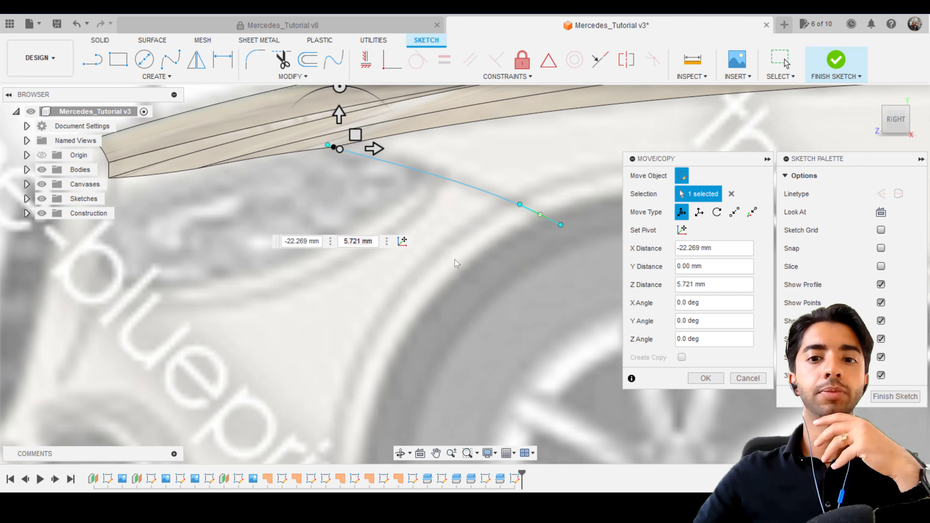
scroll(455, 260, "down", 1)
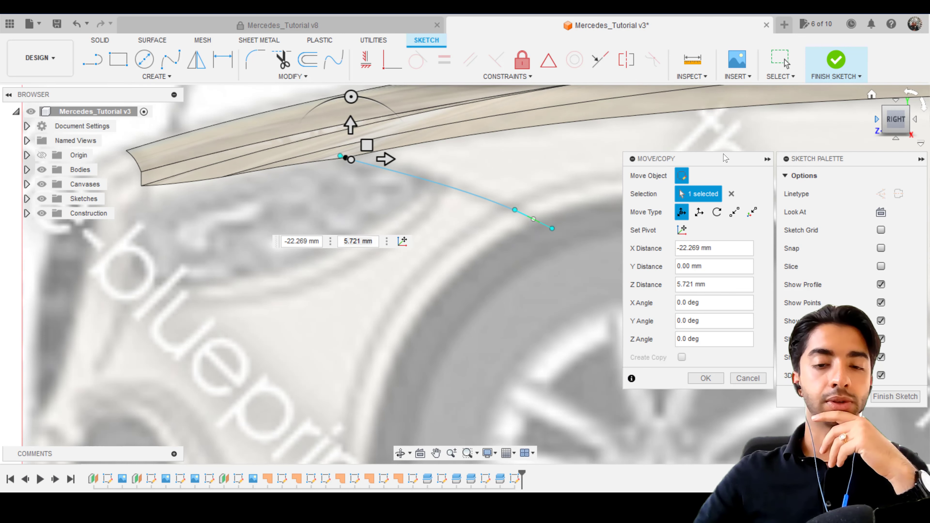
left_click(876, 120)
scroll(459, 231, "up", 3)
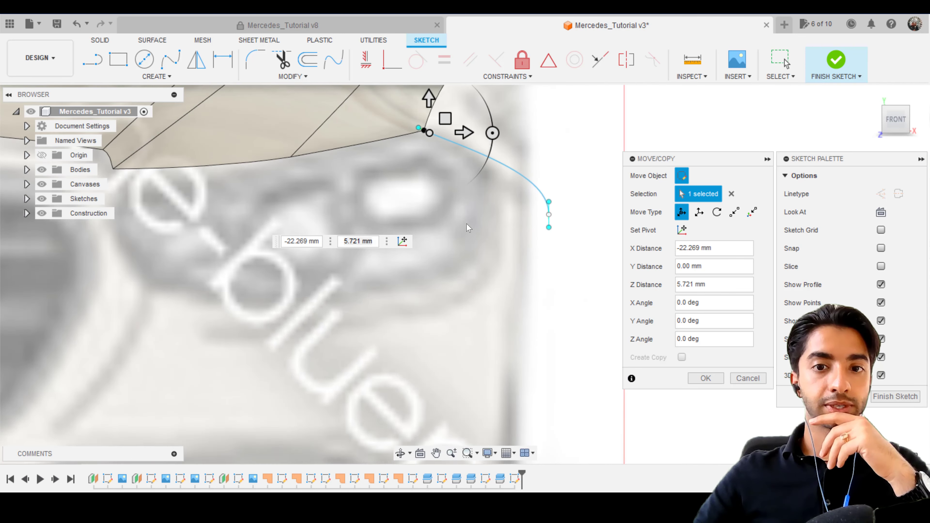
middle_click_drag(467, 223, 394, 337)
scroll(500, 243, "down", 5)
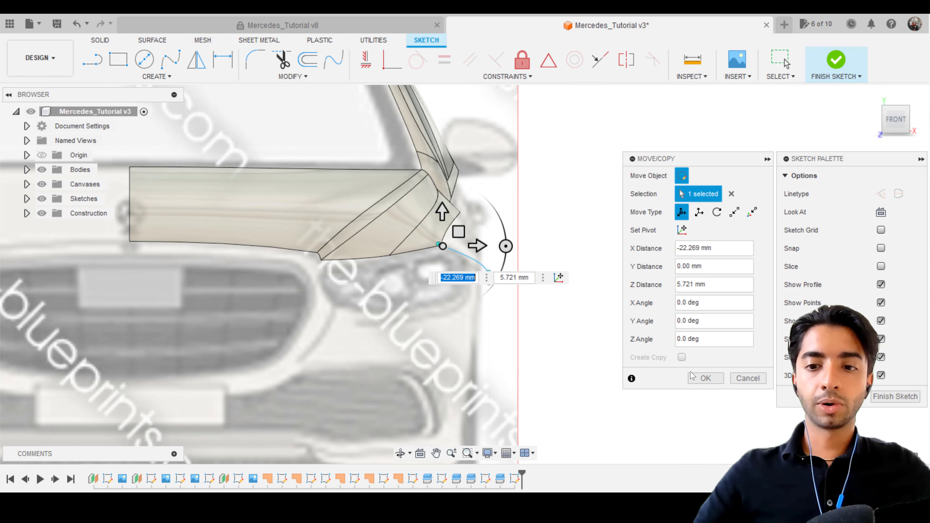
left_click(696, 377)
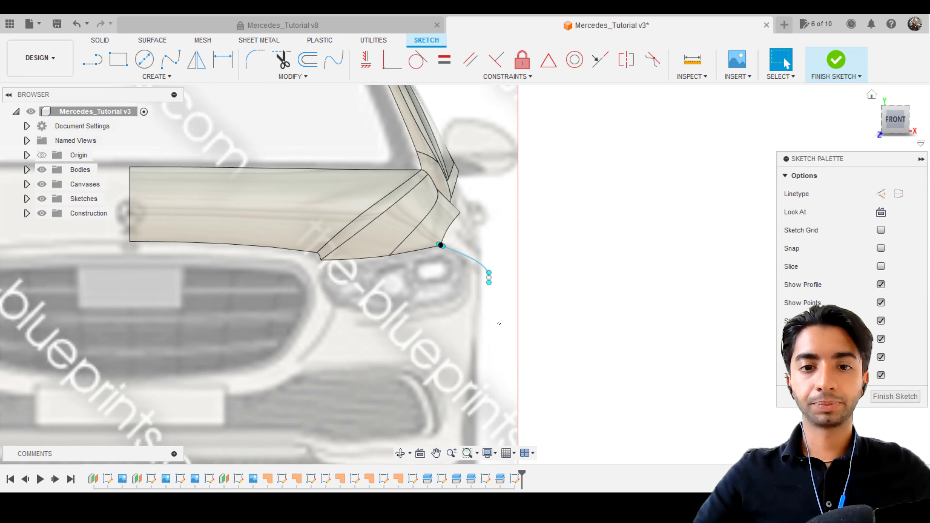
Step: In the right side view, start a 3-point arc at the spline's wheel-arch end point
middle_click_drag(500, 321, 485, 295, "shift")
scroll(519, 286, "up", 4)
middle_click_drag(536, 253, 505, 243, "shift")
middle_click_drag(505, 243, 357, 194)
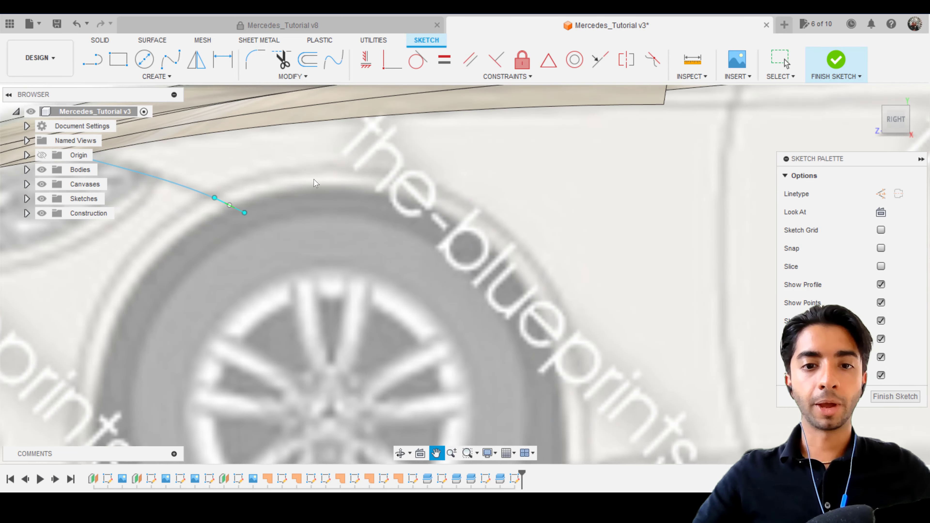
scroll(374, 198, "down", 1)
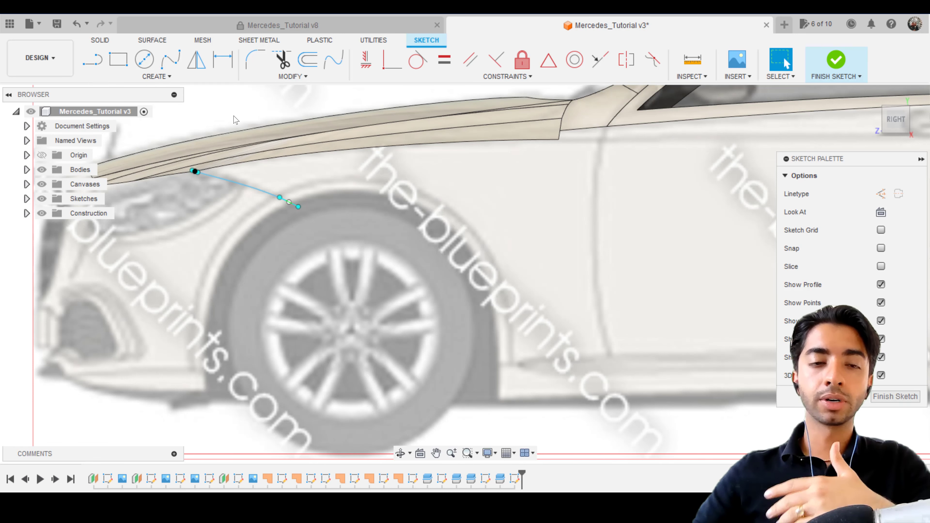
left_click(163, 78)
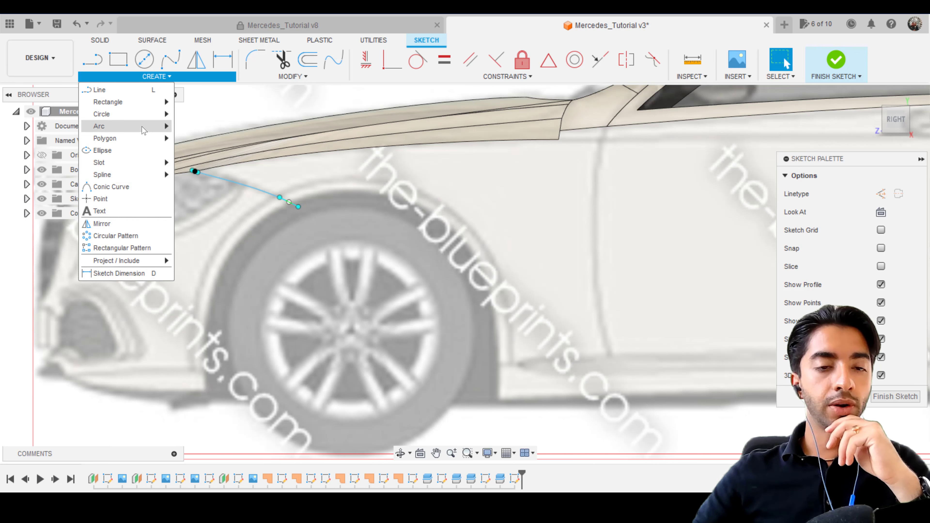
mouse_move(144, 127)
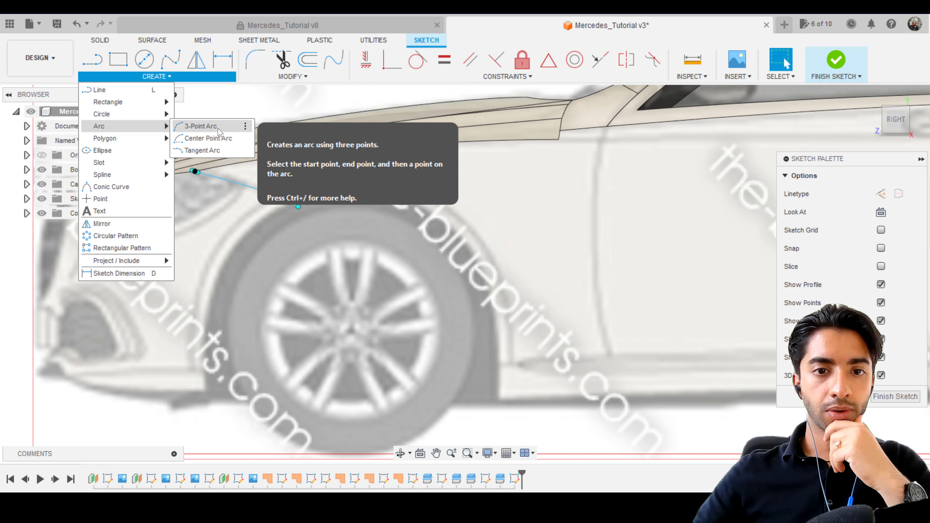
left_click(219, 127)
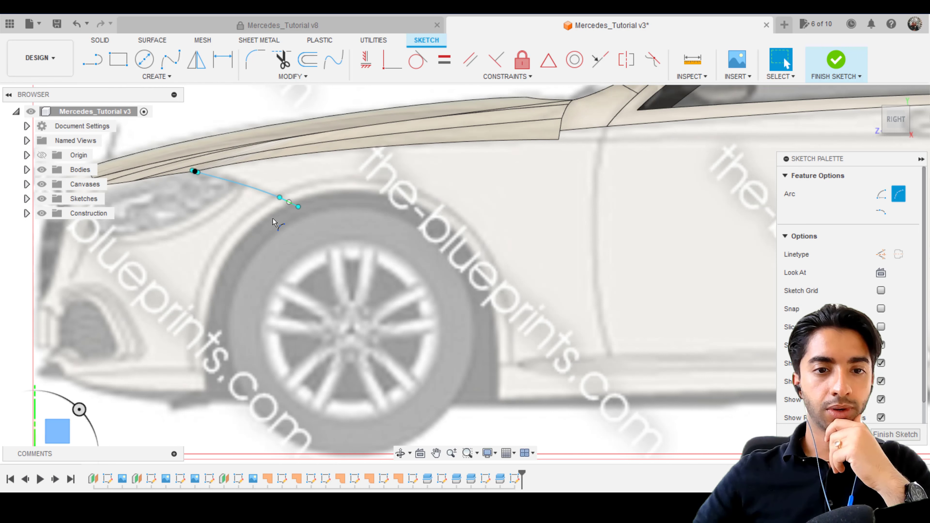
left_click(289, 204)
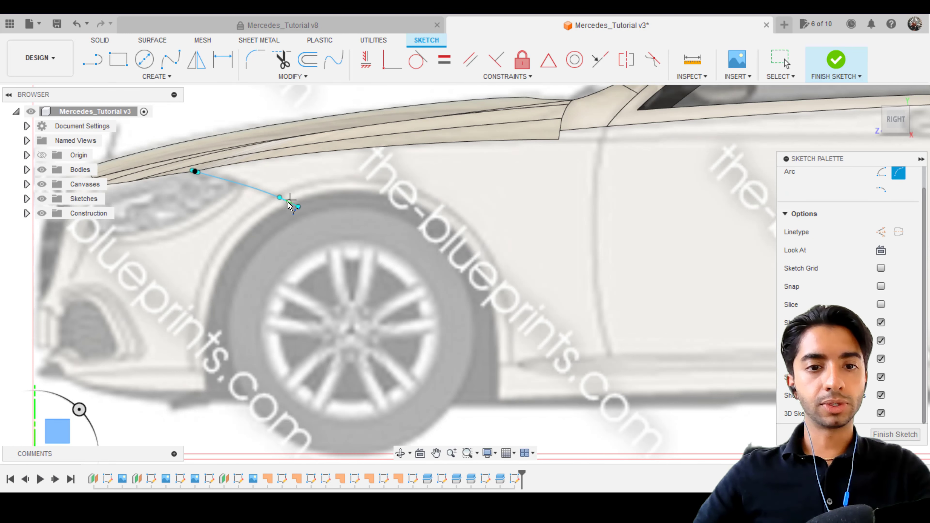
scroll(286, 199, "up", 5)
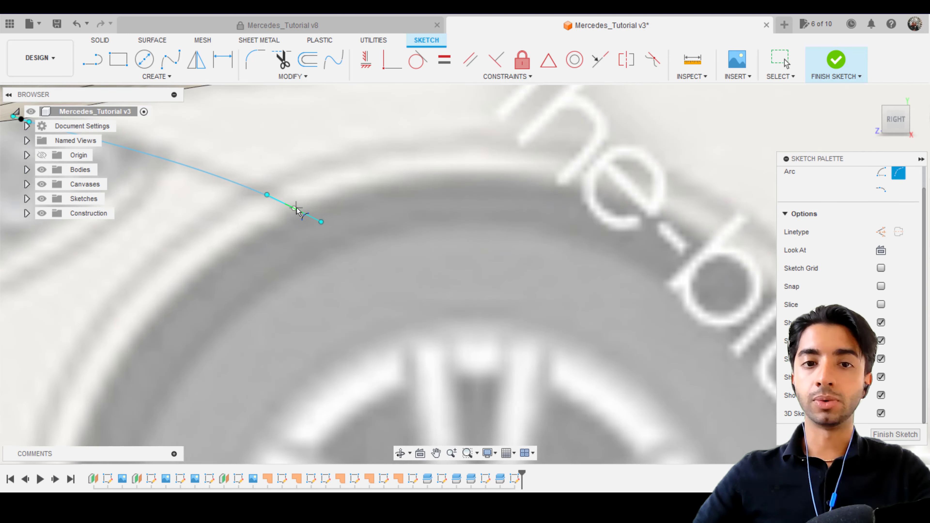
scroll(297, 208, "down", 3)
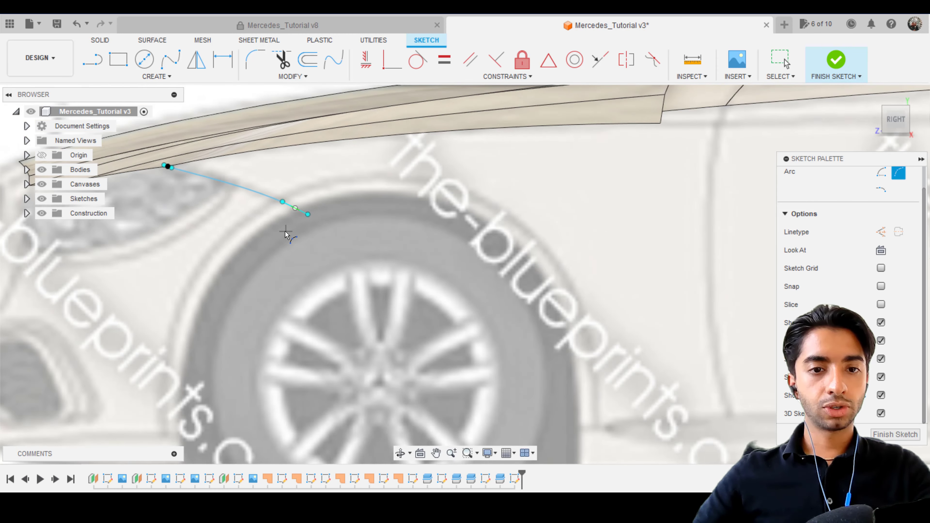
mouse_move(286, 232)
middle_mouse_down("shift")
mouse_move(249, 262)
mouse_move(527, 202)
middle_mouse_up("shift")
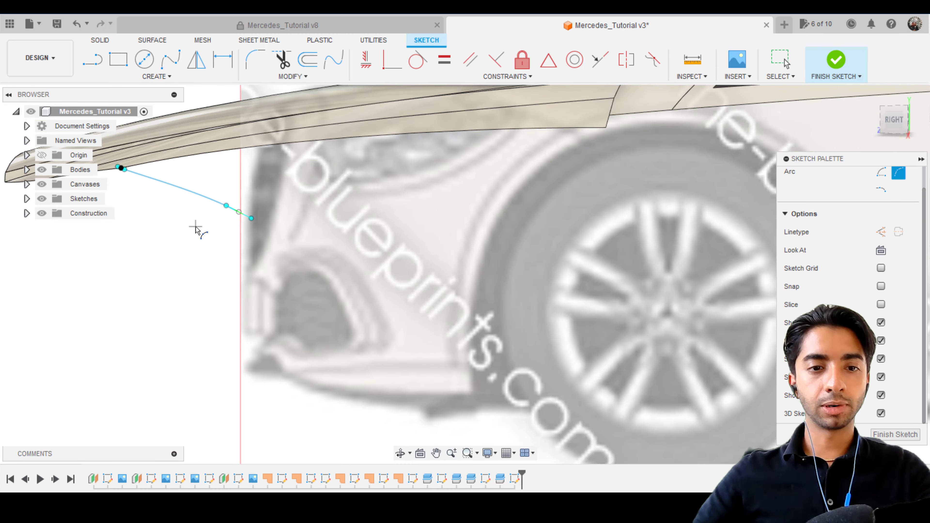
scroll(199, 229, "up", 3)
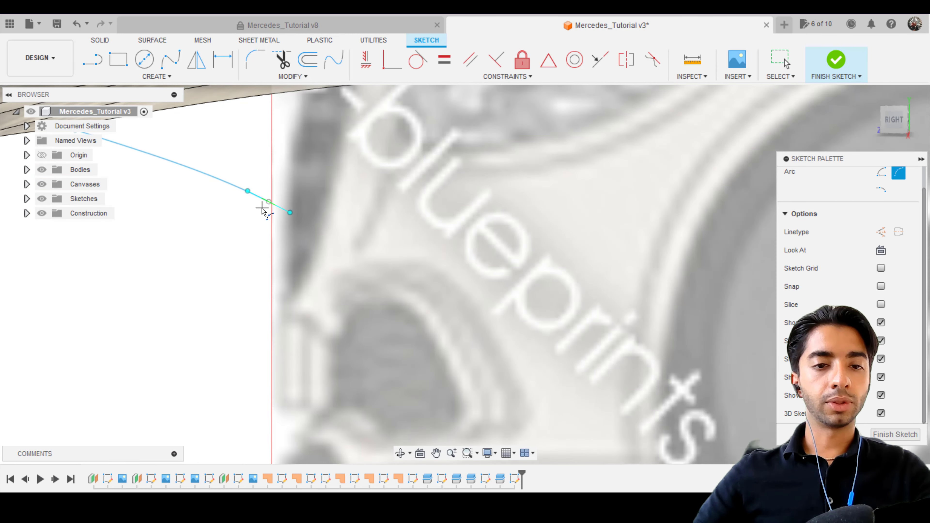
left_click(269, 203)
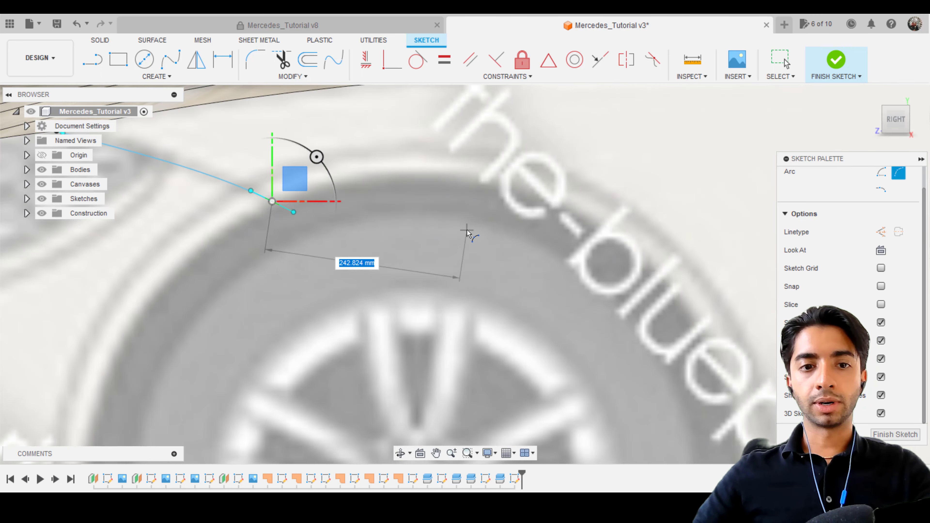
Step: End the arc low on the rear edge of the front wheel arch and bend it through the arch's upper rear edge
scroll(467, 231, "down", 4)
middle_click_drag(555, 254, 436, 225)
scroll(437, 234, "up", 4)
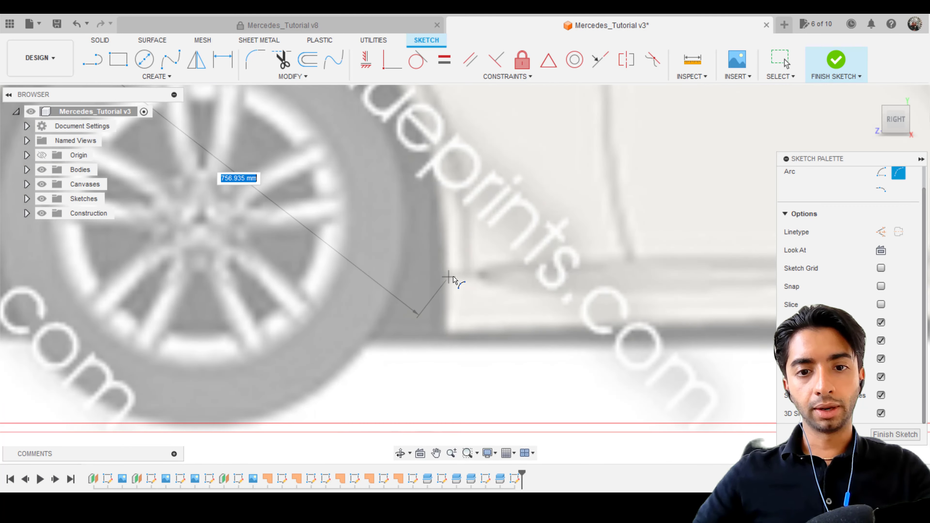
left_click(445, 276)
scroll(349, 204, "down", 1)
middle_click_drag(349, 204, 382, 286)
scroll(383, 286, "up", 1)
middle_click_drag(372, 146, 377, 210)
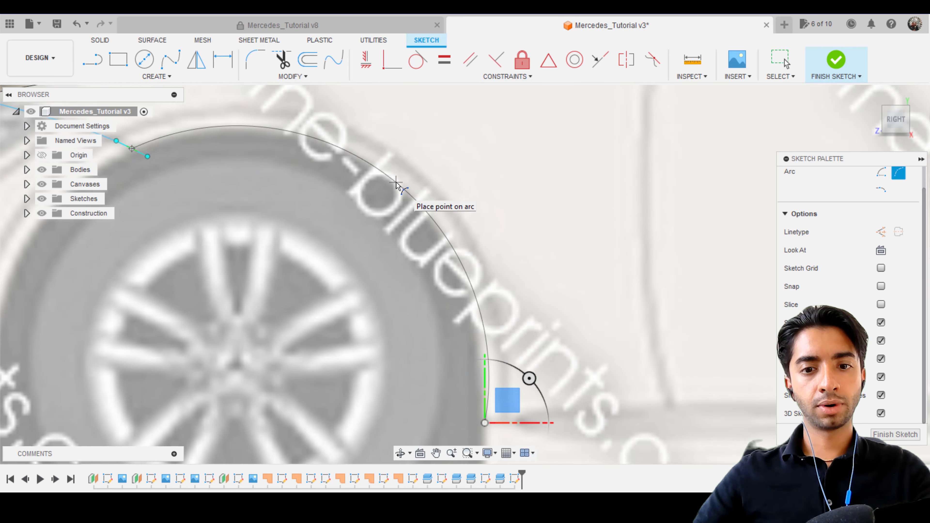
left_click(383, 176)
scroll(509, 249, "down", 3)
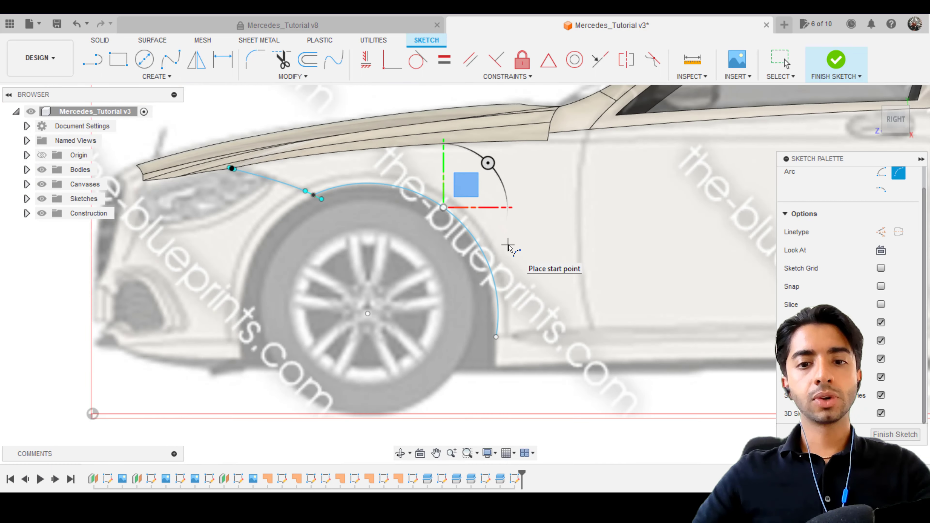
scroll(391, 232, "up", 2)
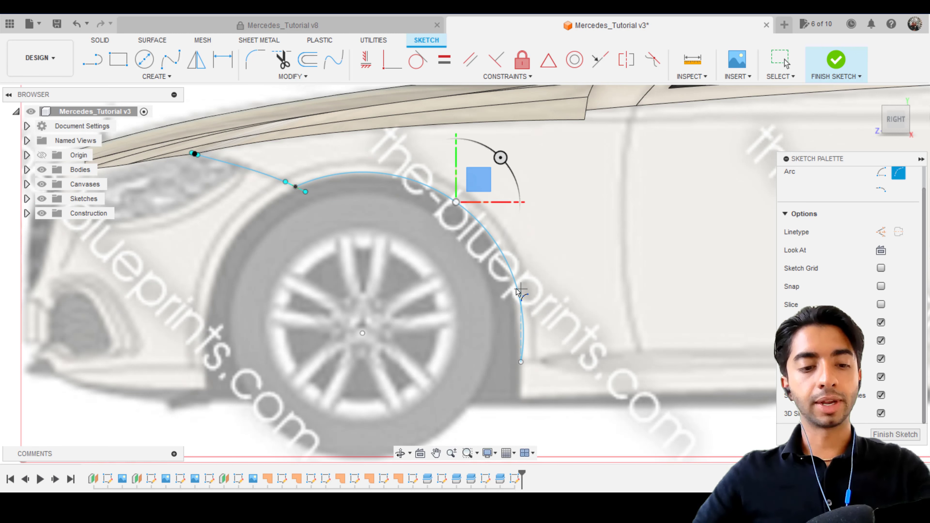
key("Escape")
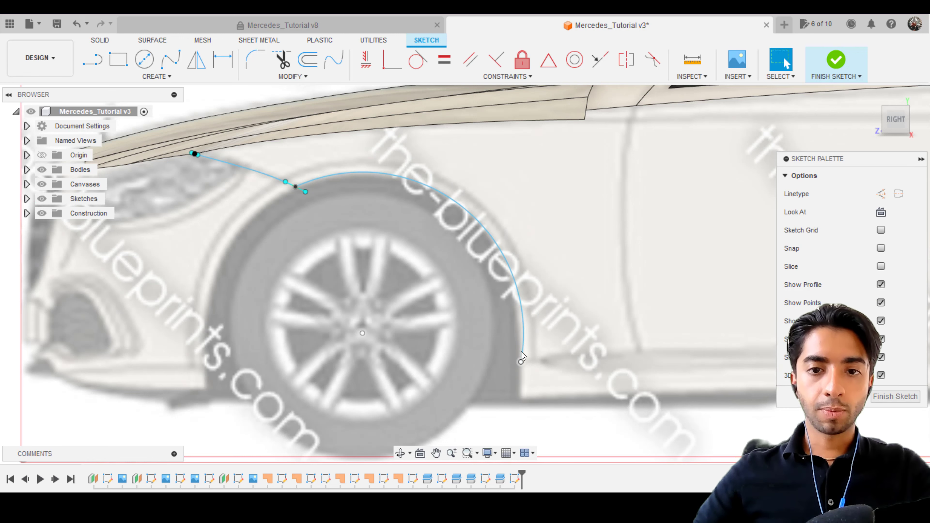
Step: Move the arc's lower end point upward along the rear edge of the wheel arch
key("m")
left_click_drag(536, 348, 529, 277)
left_click(705, 378)
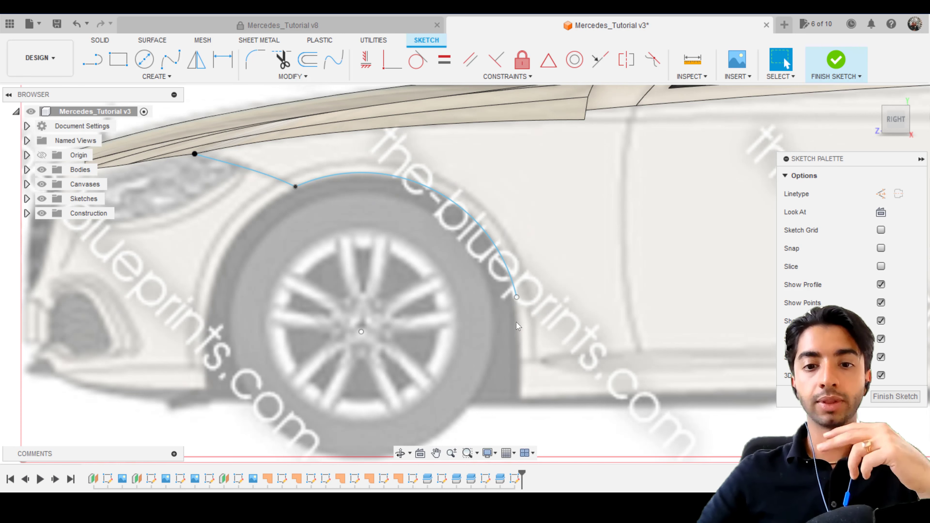
left_click(515, 294)
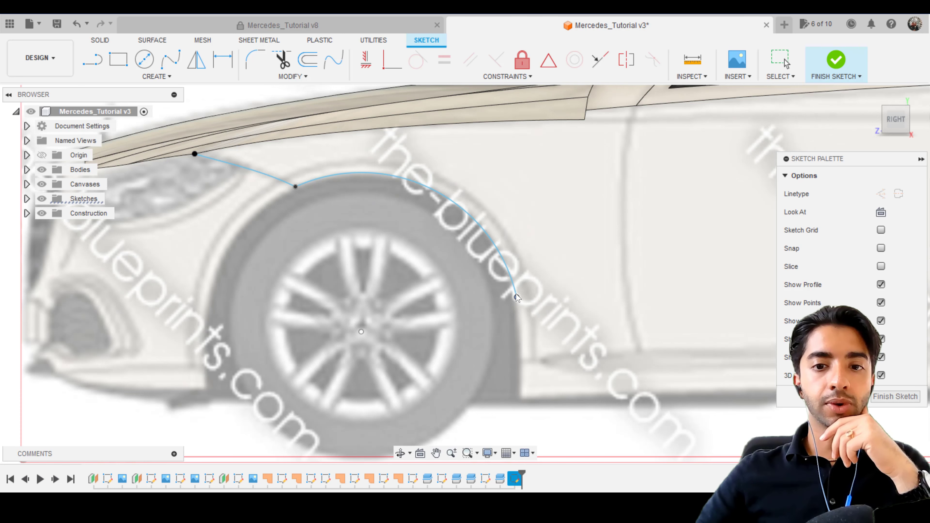
key("Escape")
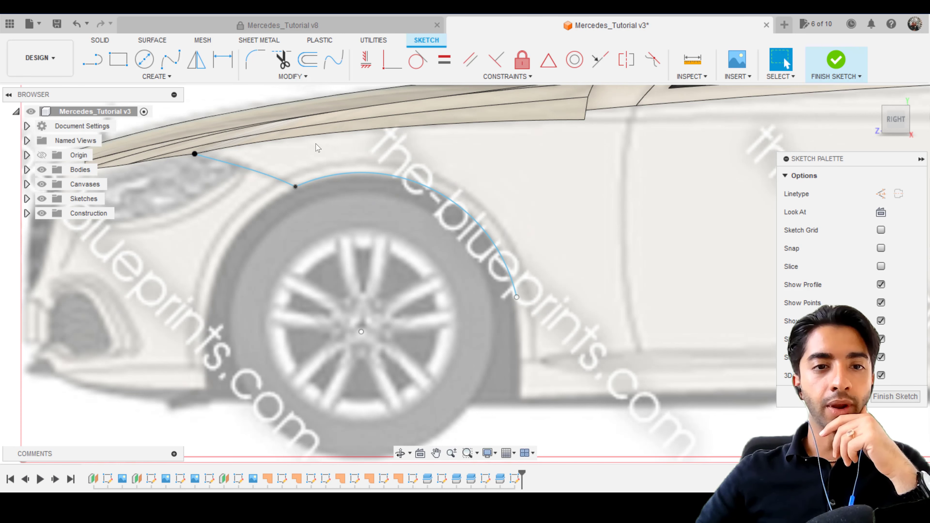
Step: Draw a two-point spline from the arc's lower end down to the bottom of the wheel arch's rear edge in the right side view
left_click(168, 62)
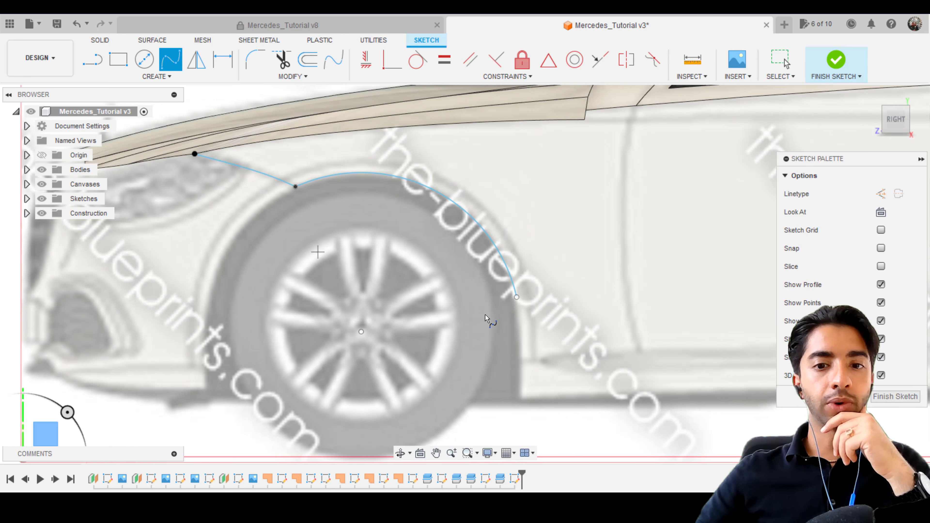
middle_click_drag(503, 315, 496, 317, "shift")
left_click(401, 337)
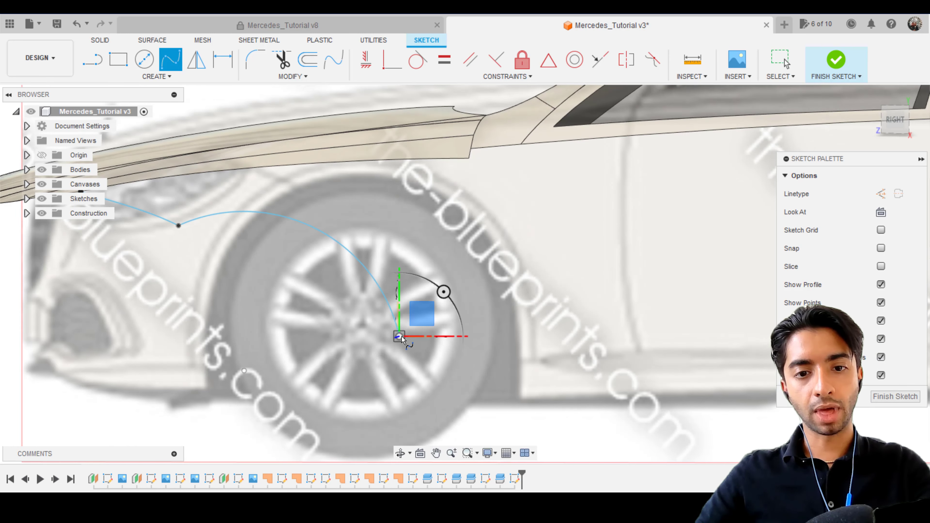
left_click(893, 127)
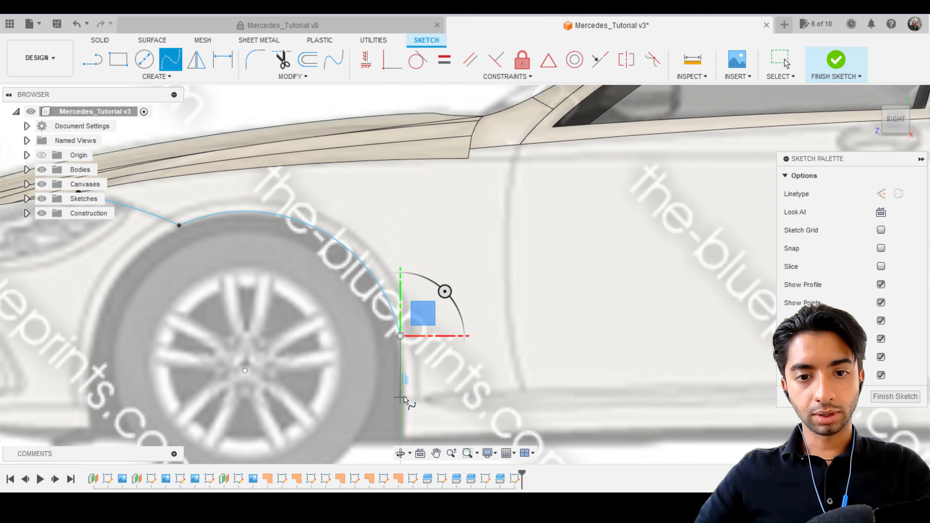
scroll(405, 399, "up", 3)
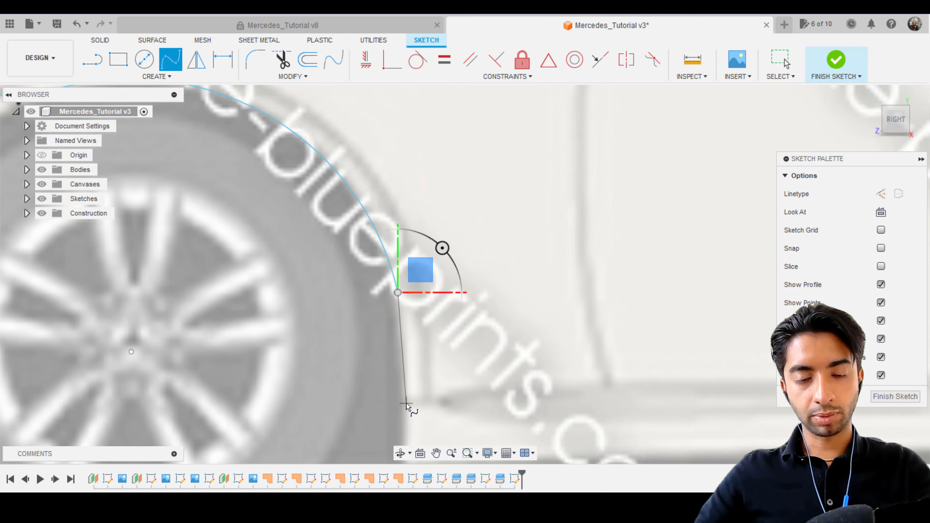
left_click(407, 403)
key("Escape")
Step: Make the short spline at the wheel arch's rear edge tangent to the arch arc at their shared point
scroll(424, 312, "up", 5)
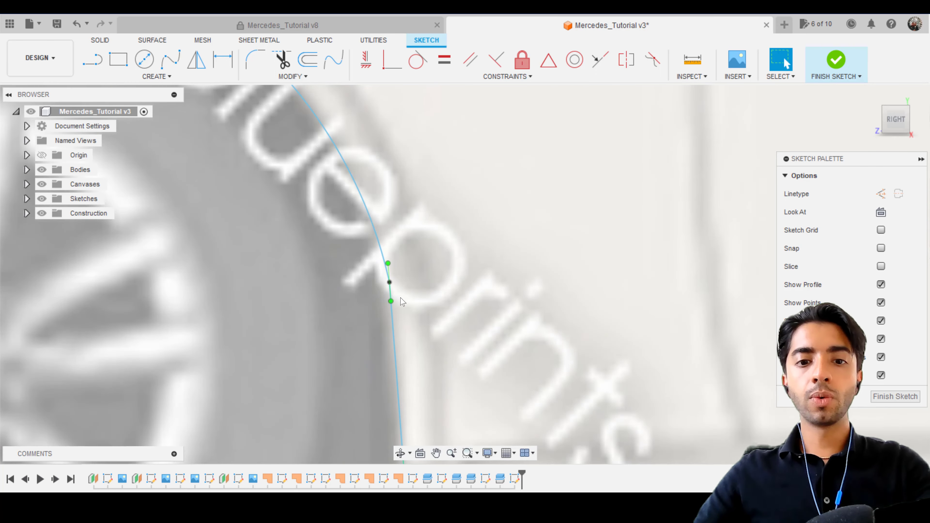
left_click(388, 290)
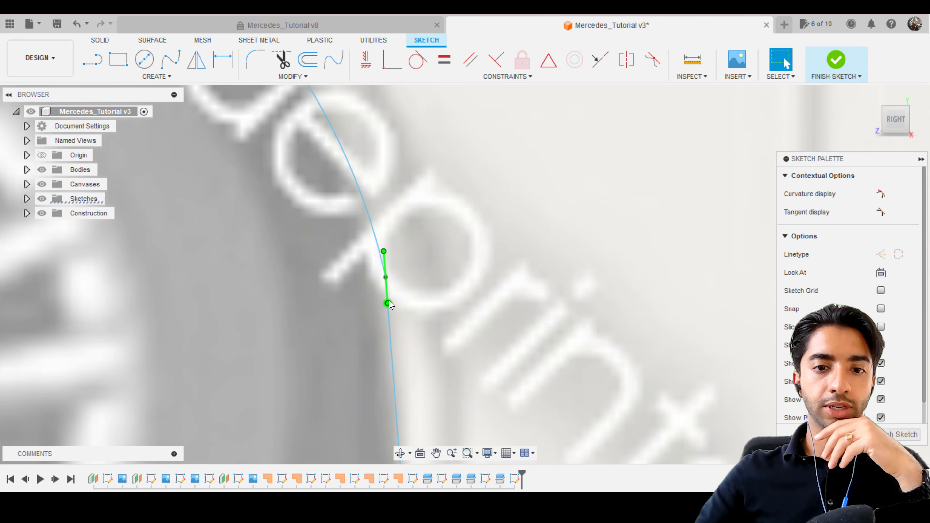
scroll(395, 256, "up", 2)
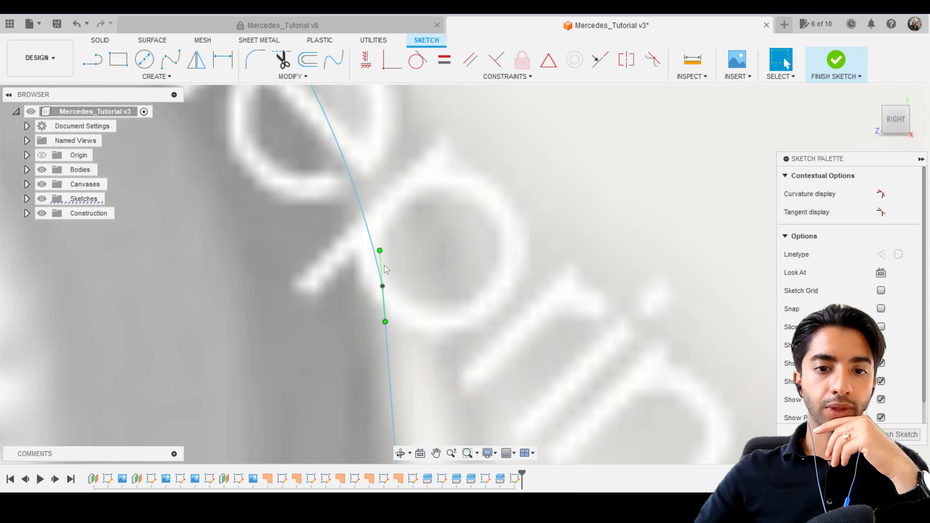
left_click(417, 59)
left_click(359, 204)
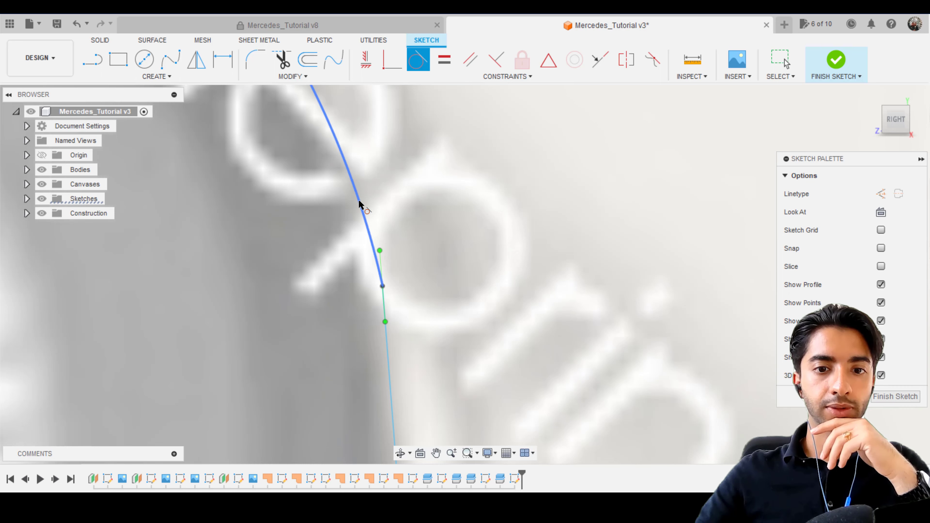
scroll(423, 316, "down", 8)
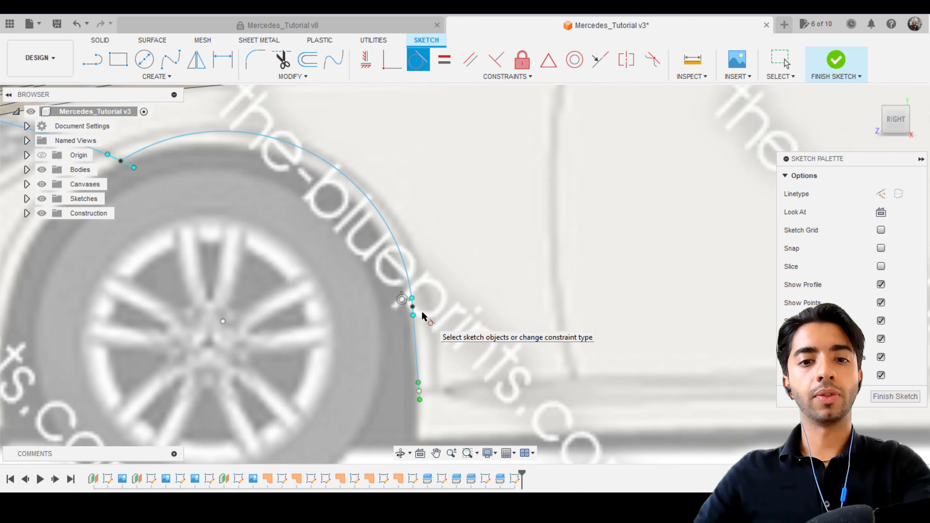
key("Escape")
Step: Examine the wheel-arch curve and its lower end against the side and top blueprints
scroll(423, 316, "up", 3)
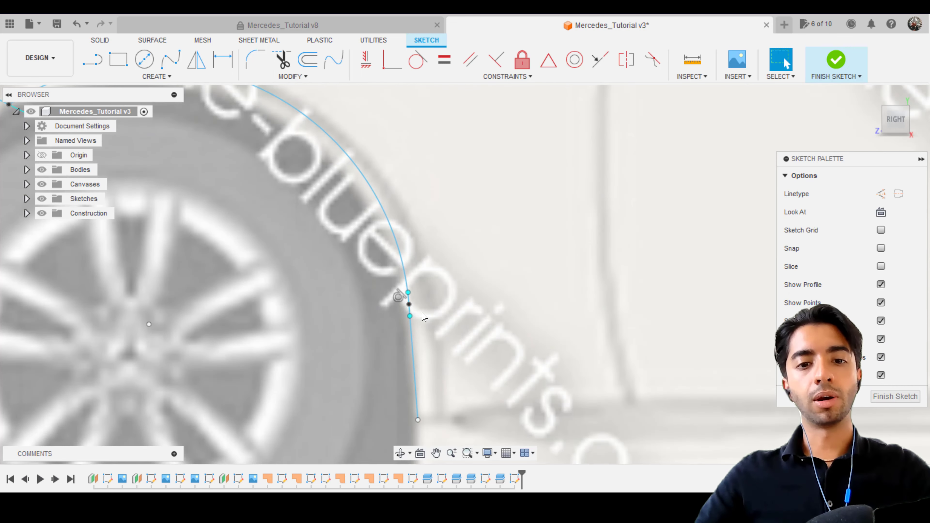
middle_click_drag(421, 316, 445, 278)
scroll(444, 279, "down", 3)
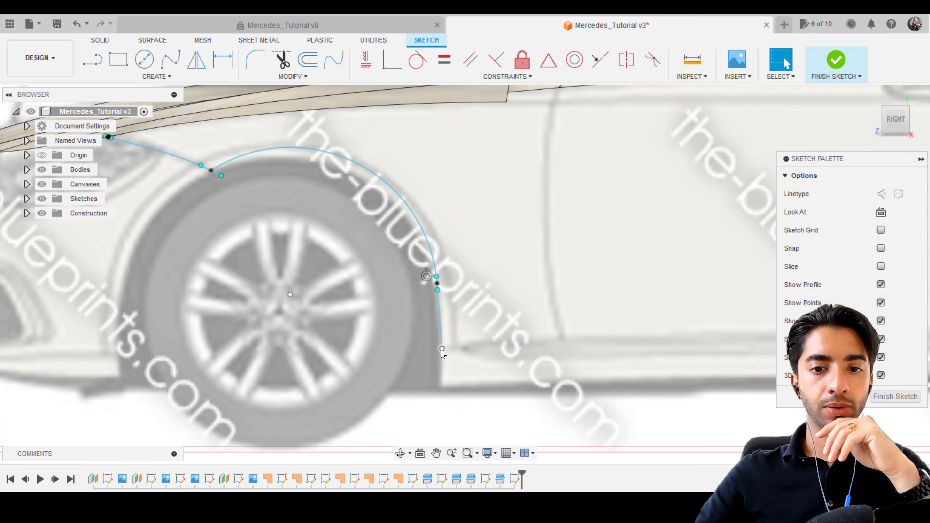
left_click(442, 350)
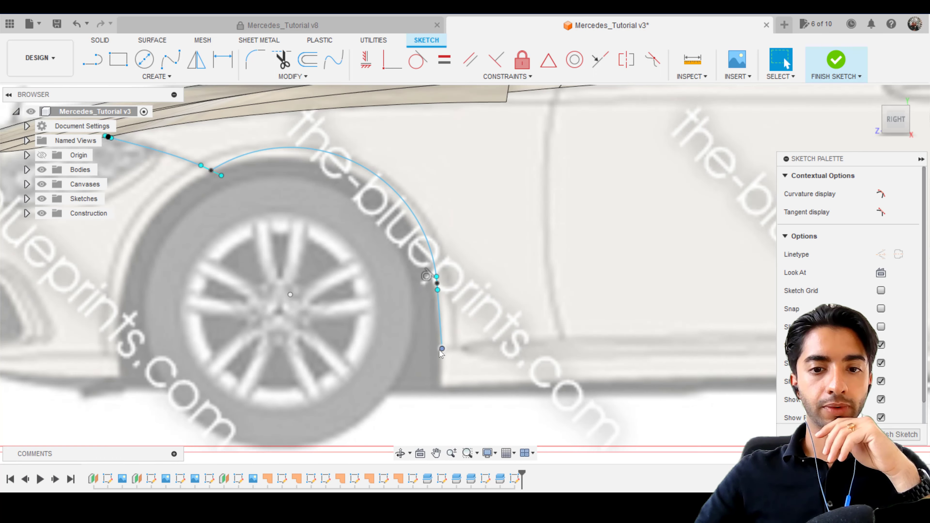
left_click(499, 294)
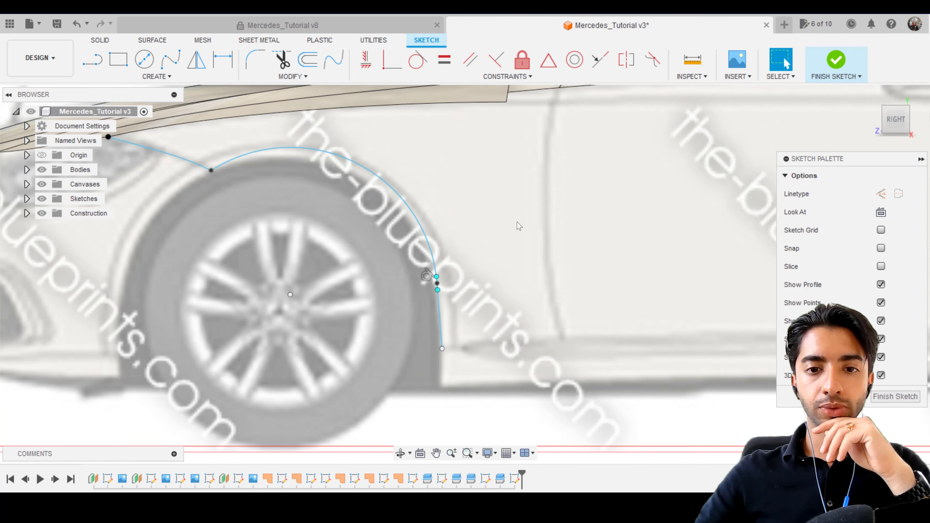
left_click(895, 99)
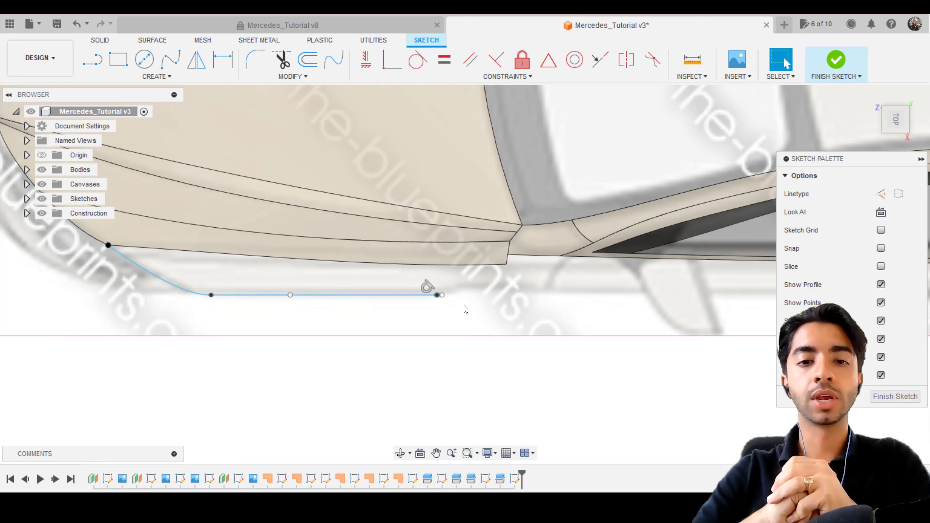
scroll(466, 310, "up", 3)
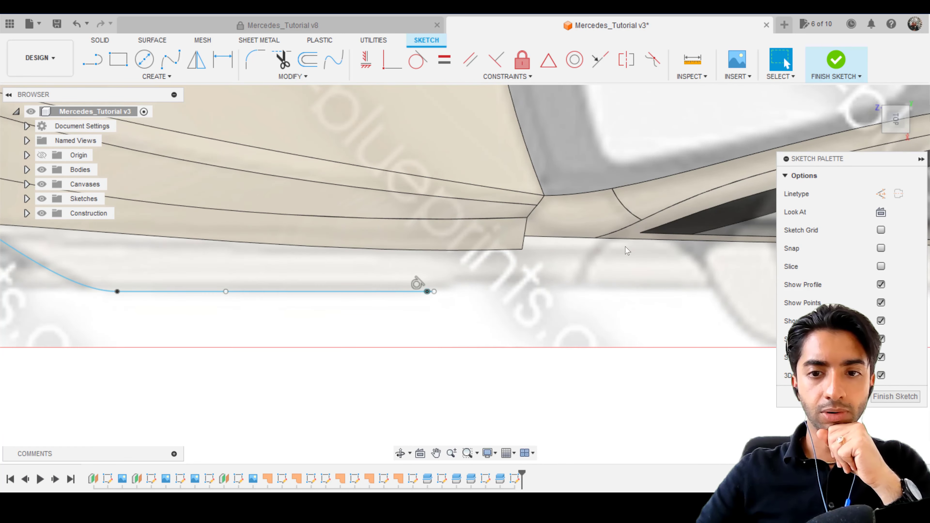
left_click(892, 138)
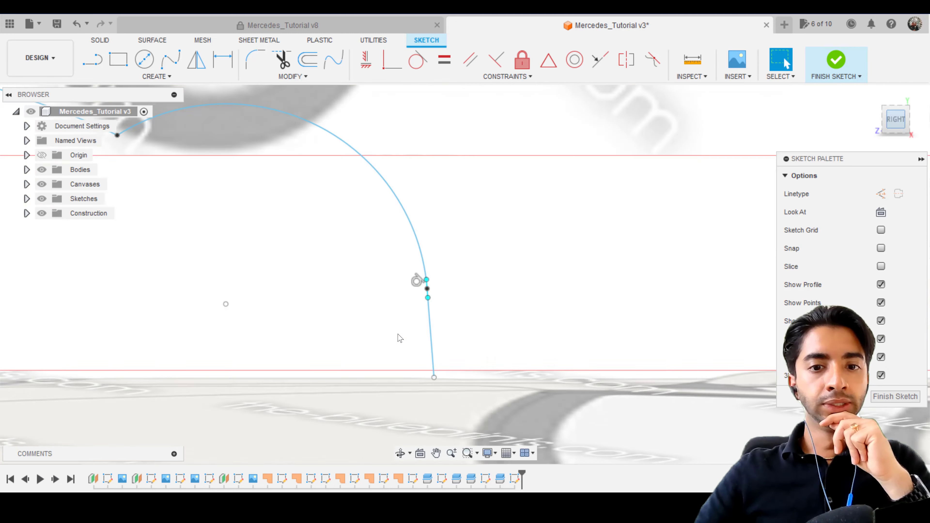
scroll(476, 323, "down", 3)
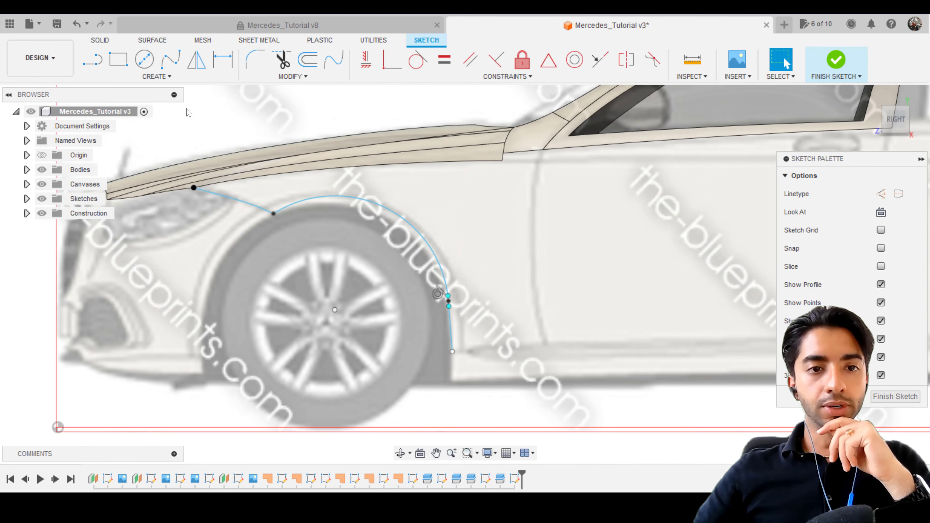
Step: Draw a horizontal two-point spline from the wheel arch's lower rear end to the front door gap in the right side view
left_click(170, 59)
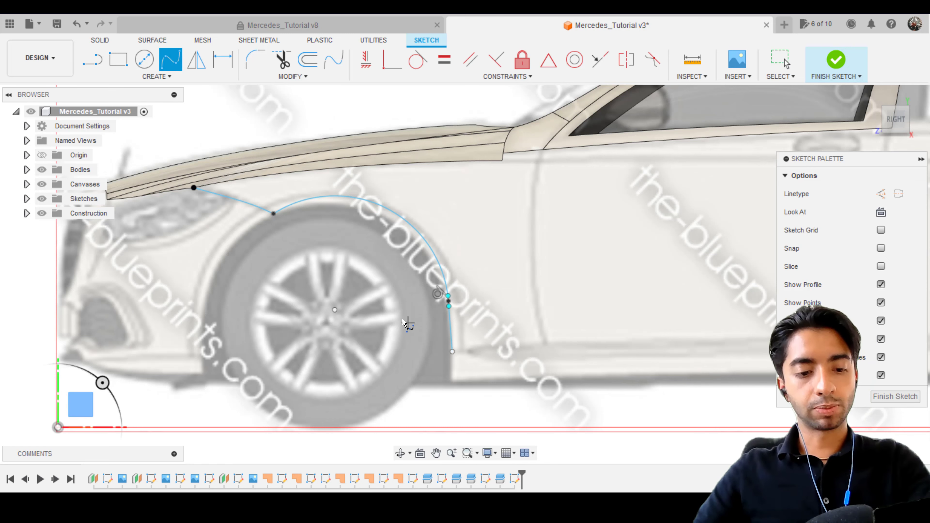
middle_click_drag(404, 321, 394, 317, "shift")
left_click(313, 352)
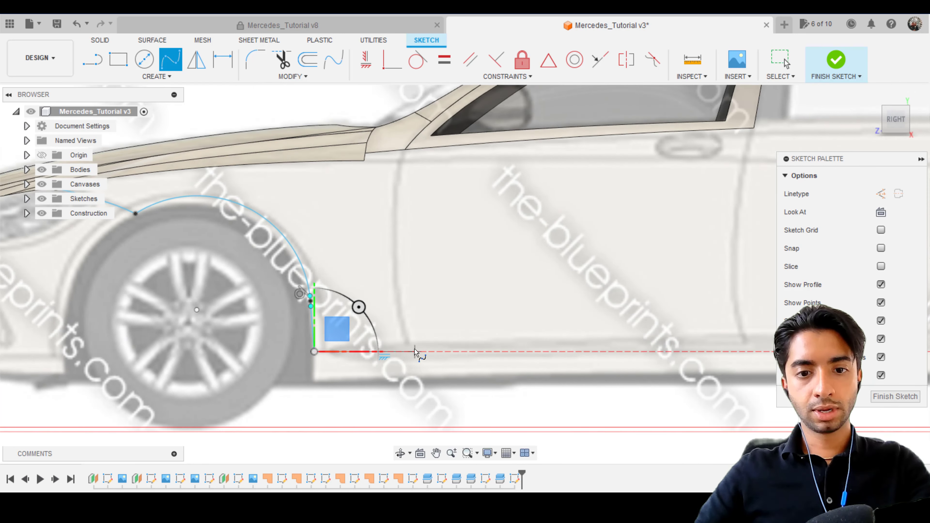
scroll(403, 351, "up", 3)
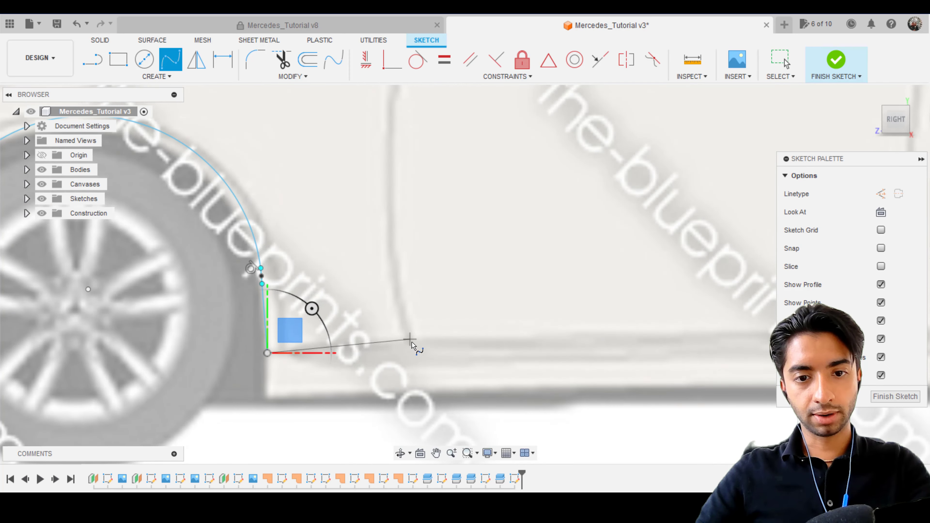
double_click(416, 352)
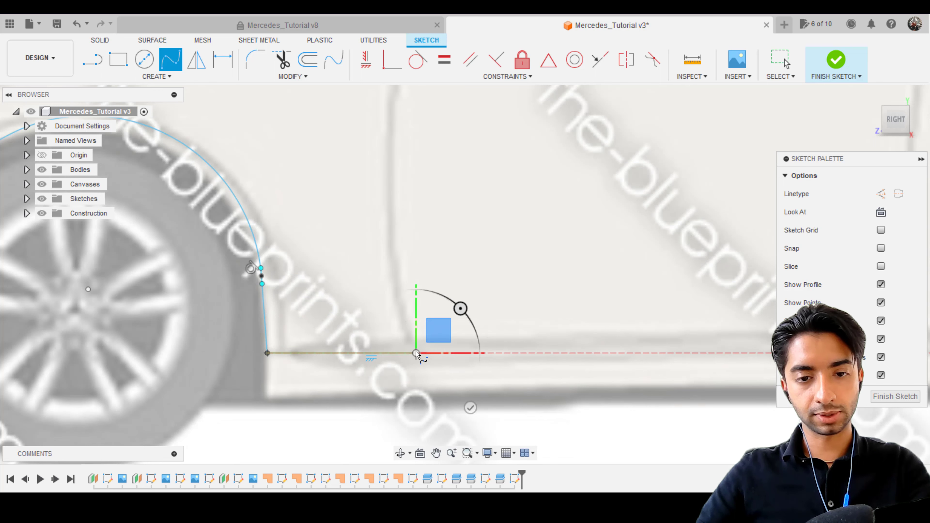
scroll(367, 283, "down", 3)
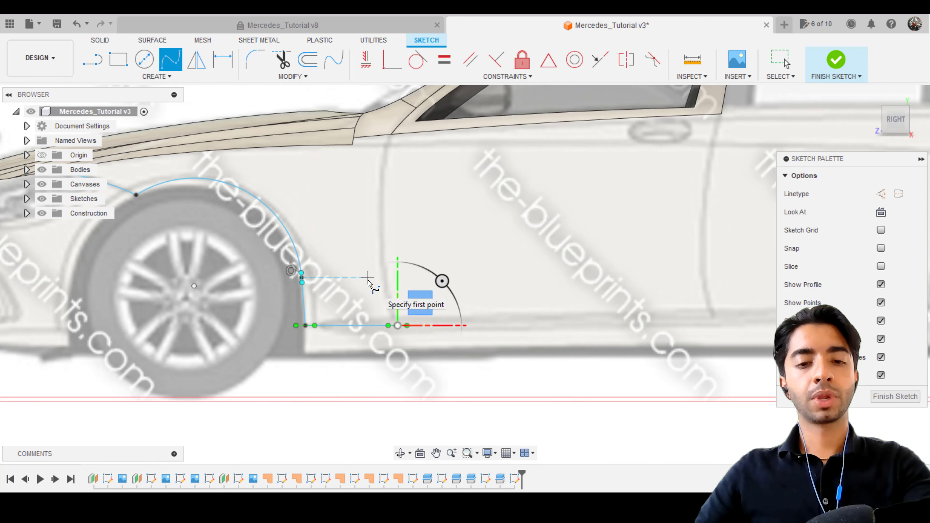
key("Escape")
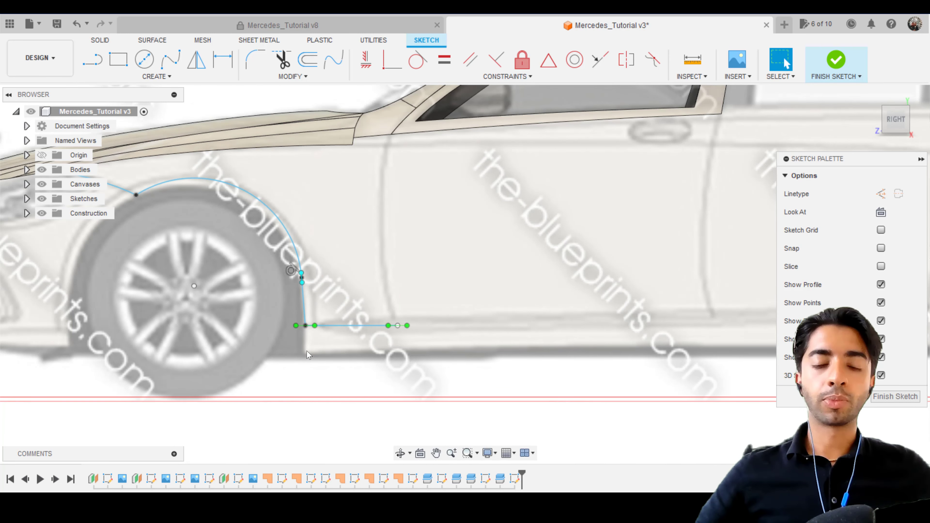
Step: Draw a two-point spline from the horizontal spline's rear end up to the lower edge of the window frame body at the door gap
scroll(306, 337, "up", 4)
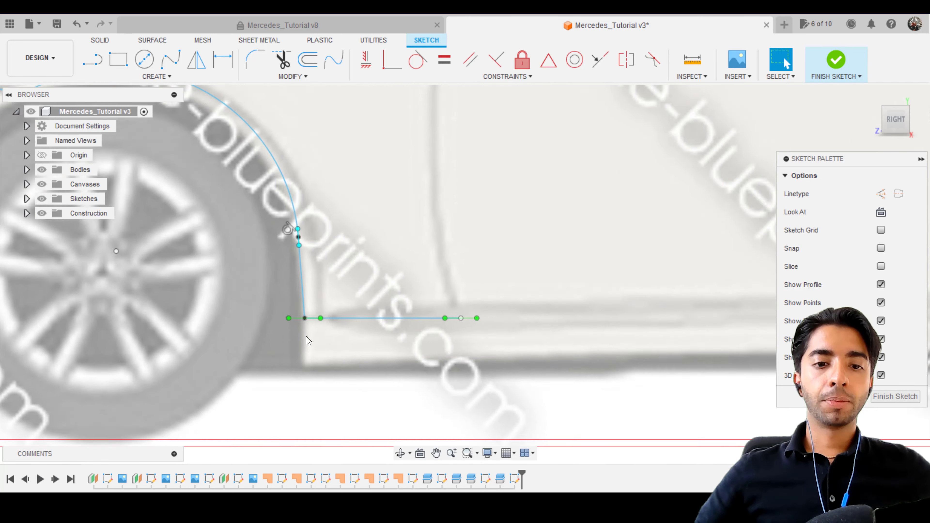
scroll(307, 337, "down", 5)
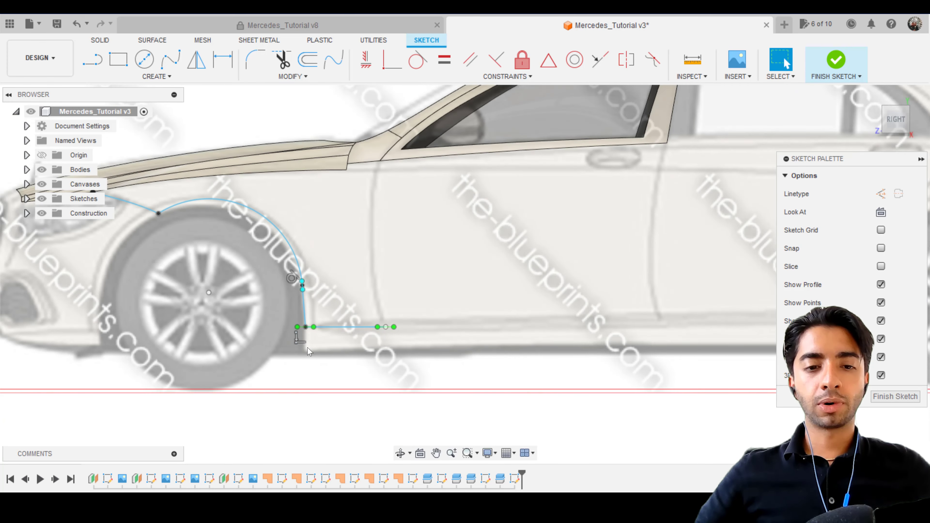
scroll(311, 339, "down", 3)
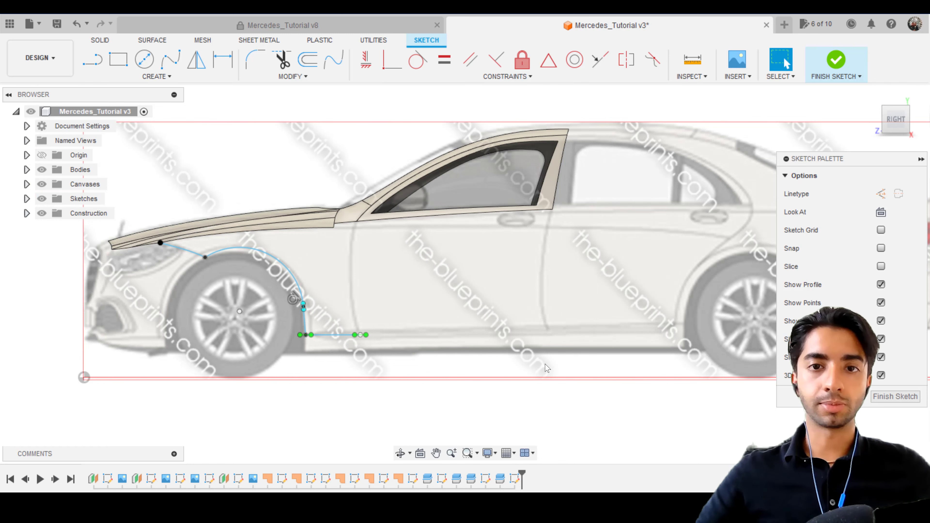
scroll(363, 327, "up", 3)
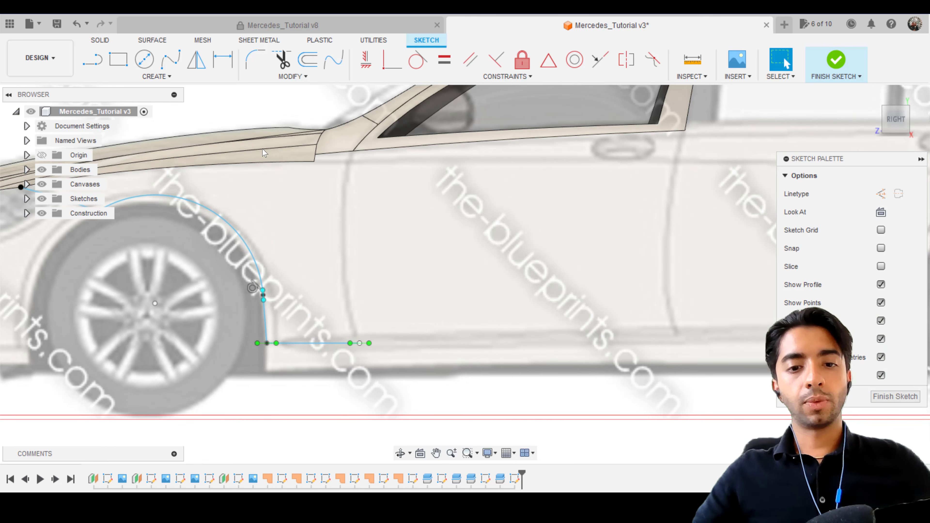
left_click(170, 58)
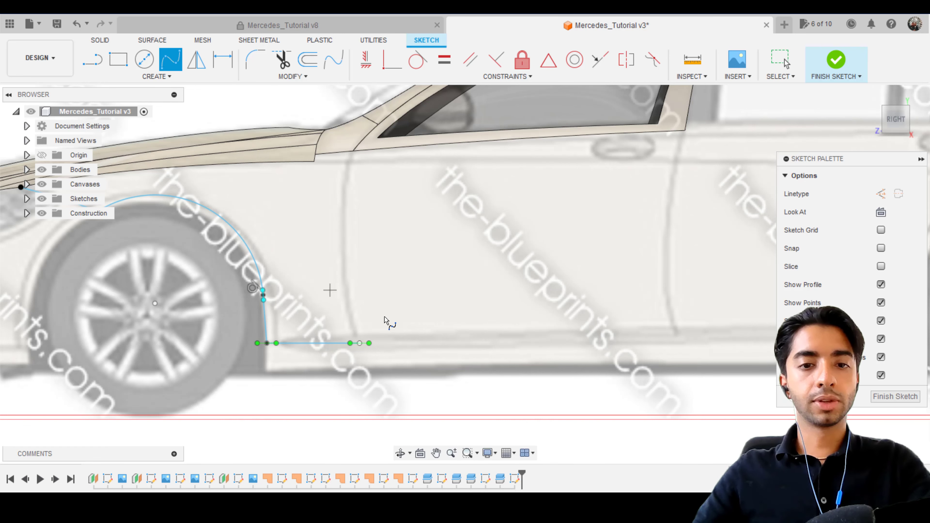
mouse_move(326, 332)
middle_mouse_down("shift")
mouse_move(315, 332)
mouse_move(565, 362)
middle_mouse_up("shift")
left_click(306, 365)
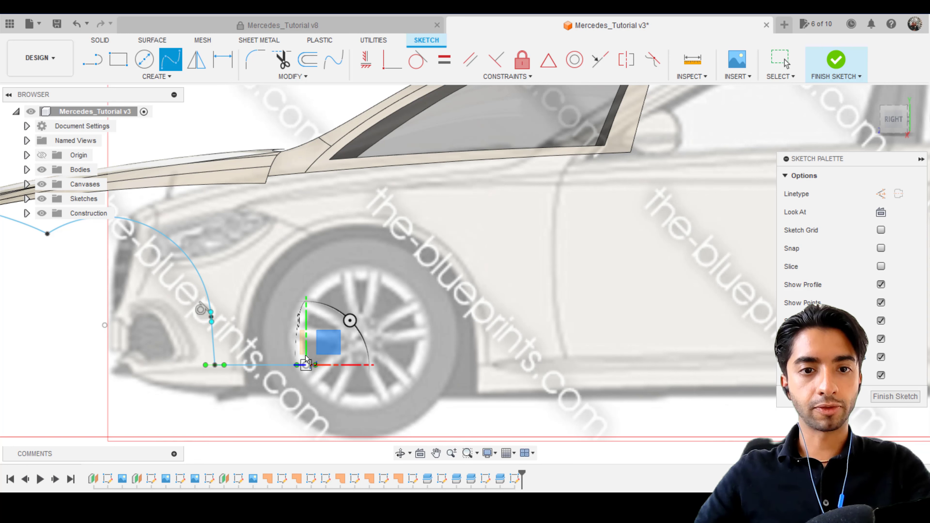
double_click(305, 173)
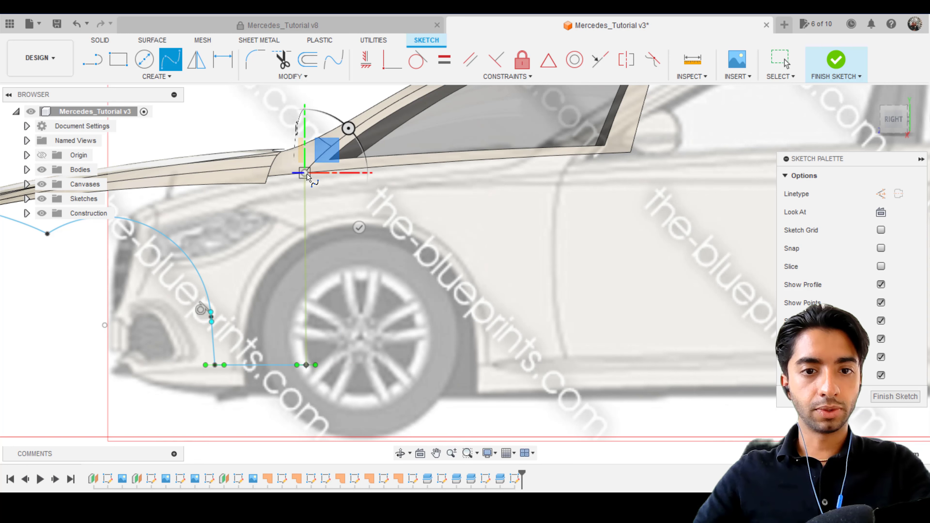
key("Escape")
Step: In the right side view, move the door-gap spline's upper tangent handle by -22.314 mm in X to follow the door gap
left_click(895, 121)
left_click(303, 192)
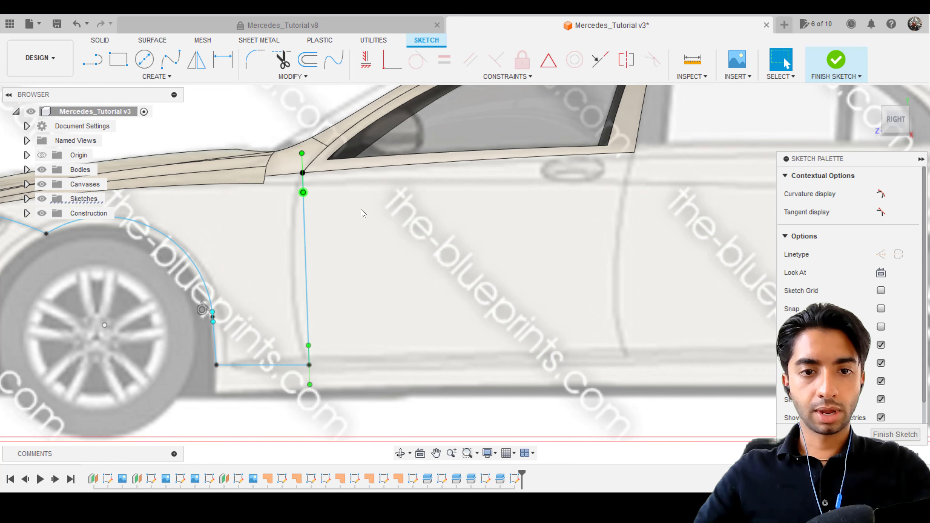
scroll(359, 214, "up", 2)
key("m")
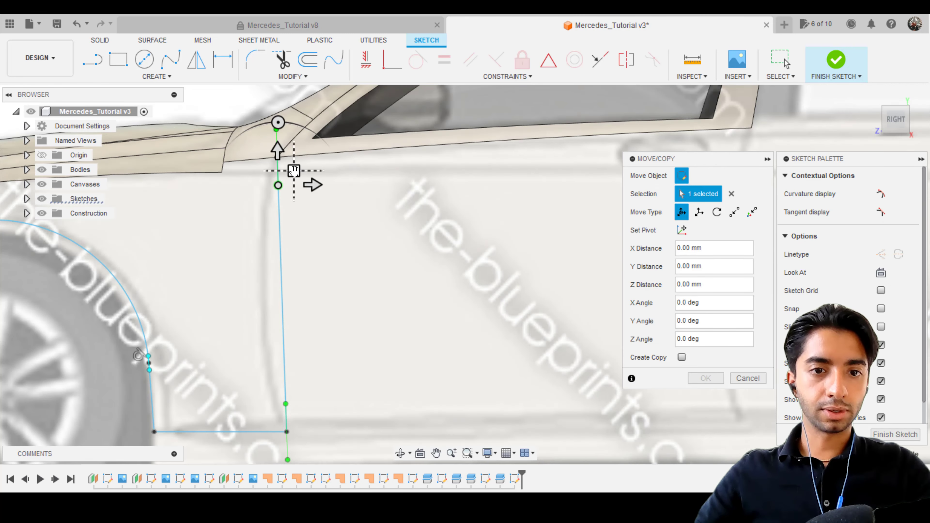
left_click_drag(291, 172, 285, 171)
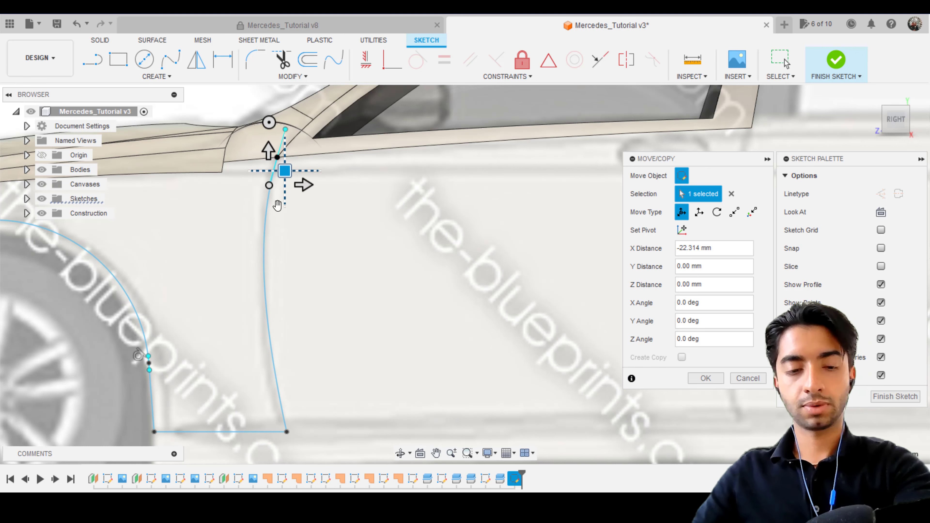
key("Return")
Step: Move the door-gap spline's lower tangent handle by -2.975 mm in X and -10.413 mm in Y
left_click(287, 405)
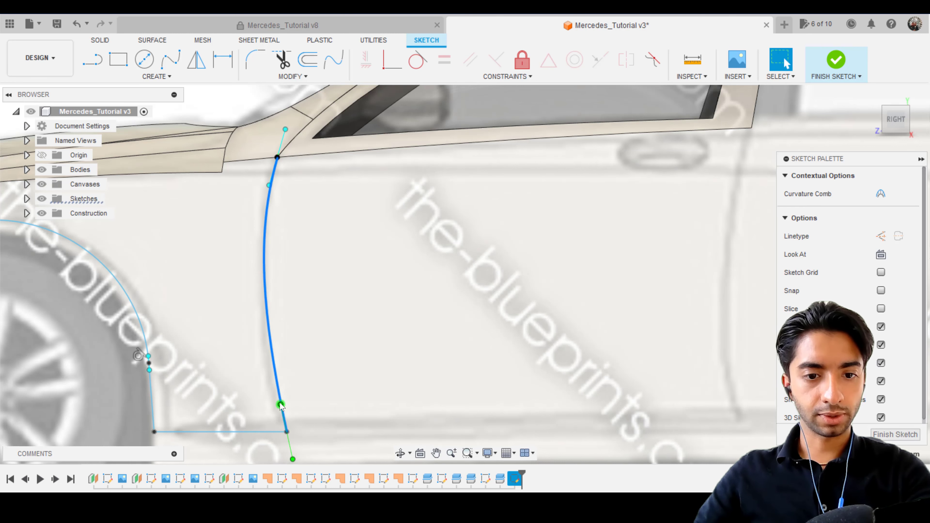
left_click(280, 404)
key("m")
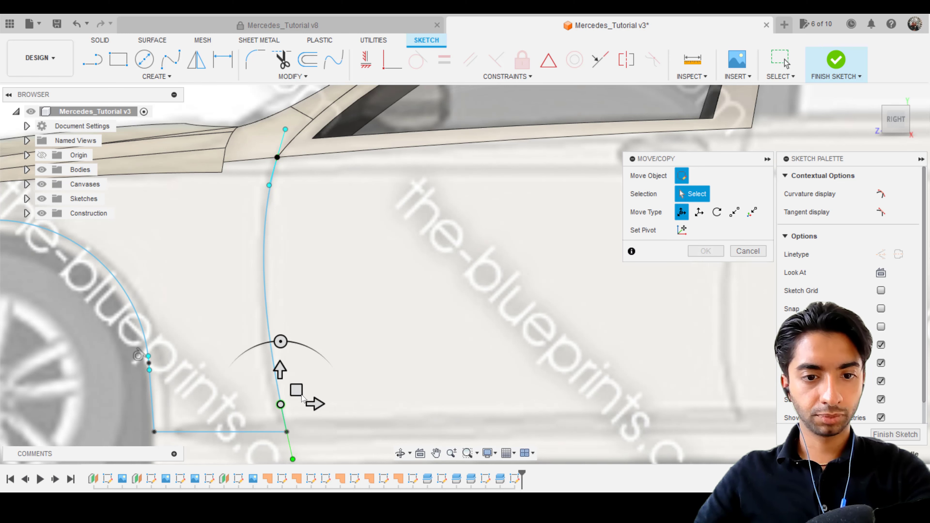
left_click_drag(299, 389, 295, 394)
key("Return")
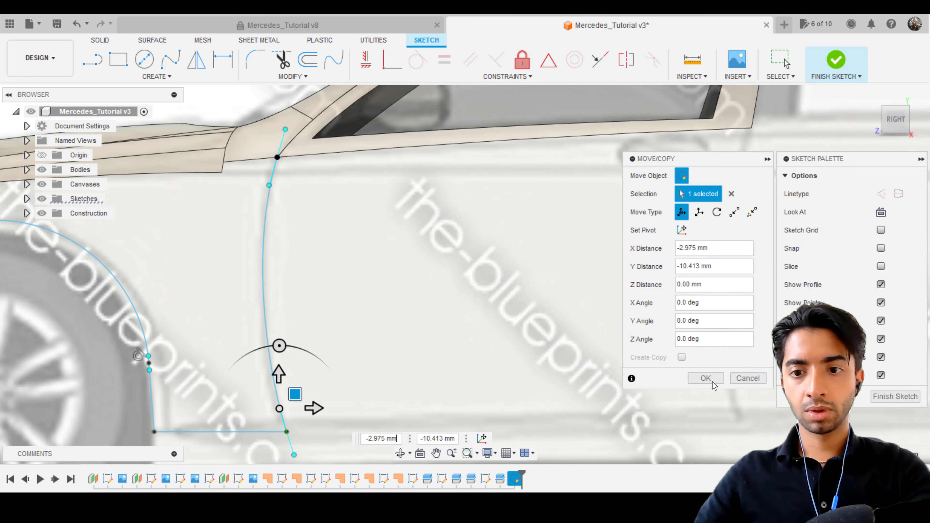
scroll(472, 341, "down", 5)
left_click(466, 323)
Step: Delete the curved door-gap spline together with its leftover upper endpoint on the window frame's lower edge
left_click(895, 100)
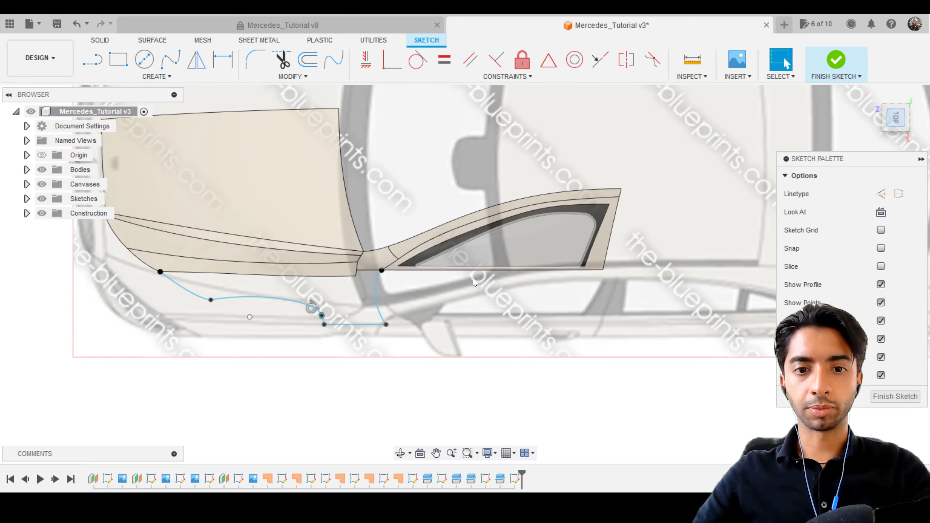
scroll(395, 295, "up", 5)
scroll(376, 300, "up", 1)
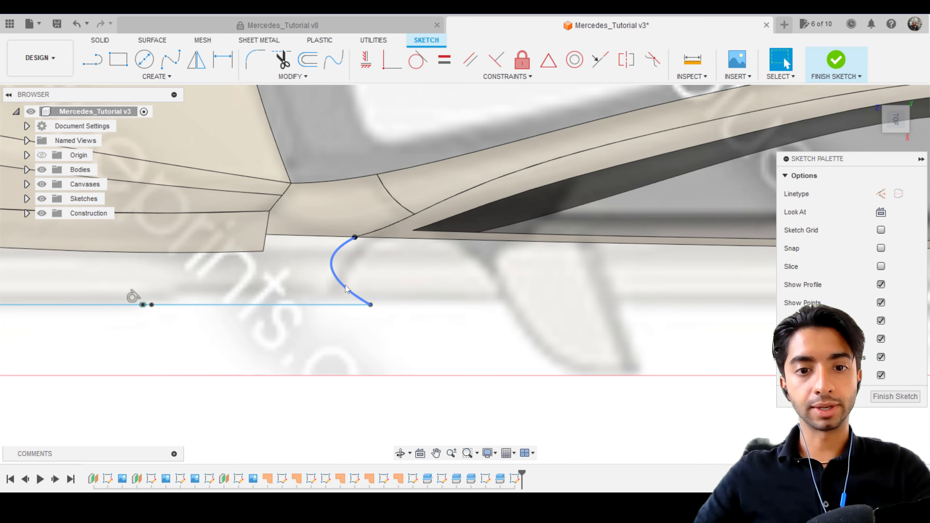
mouse_move(903, 147)
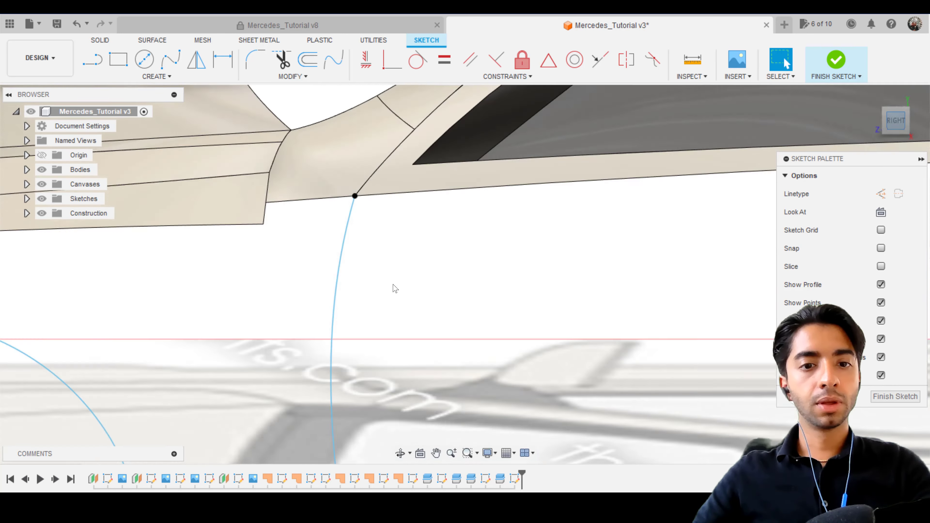
scroll(363, 285, "down", 8)
middle_click_drag(379, 264, 391, 243)
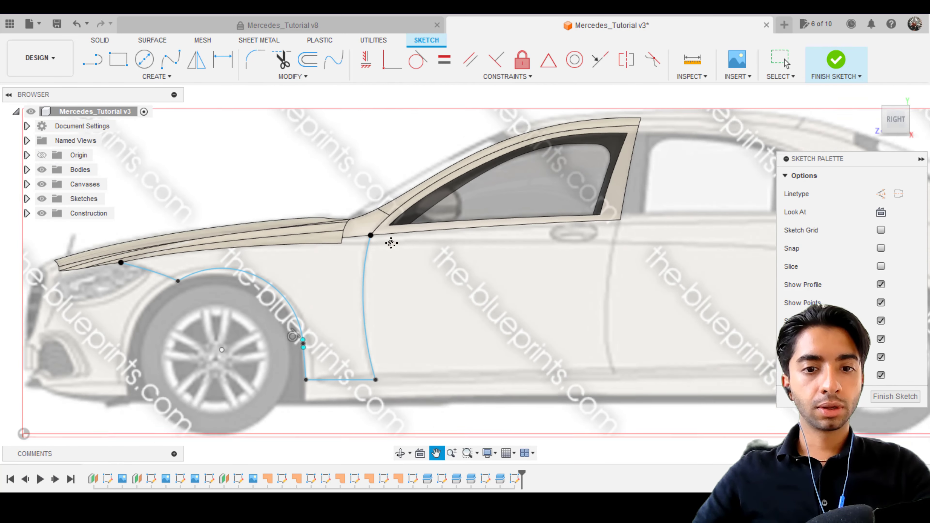
scroll(391, 243, "up", 3)
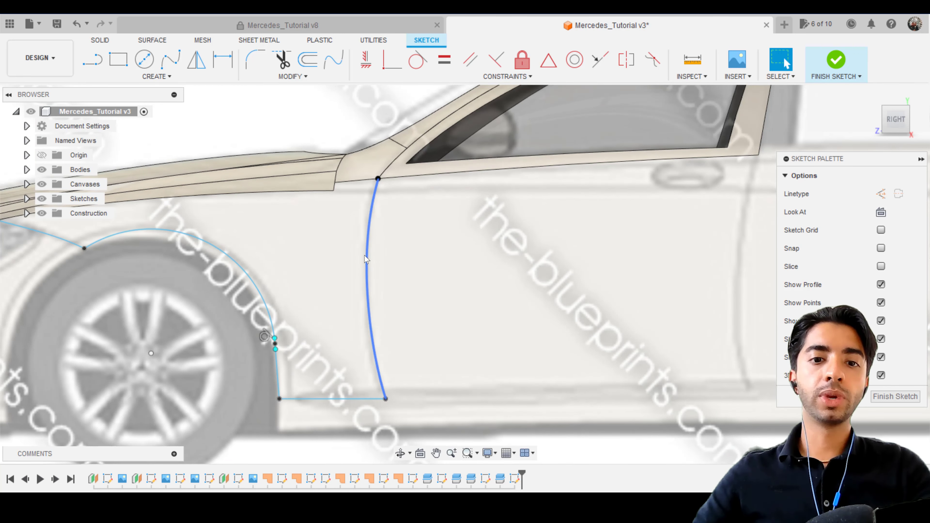
left_click(367, 266)
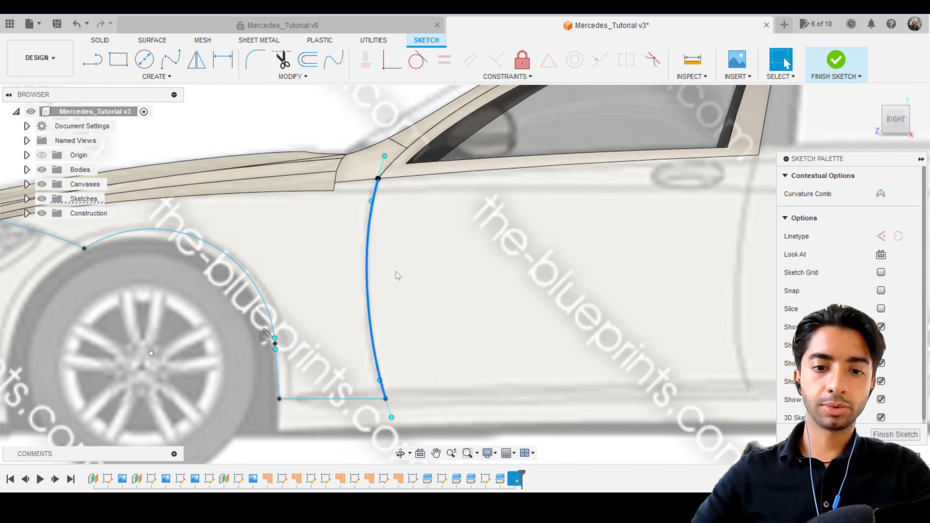
key("Delete")
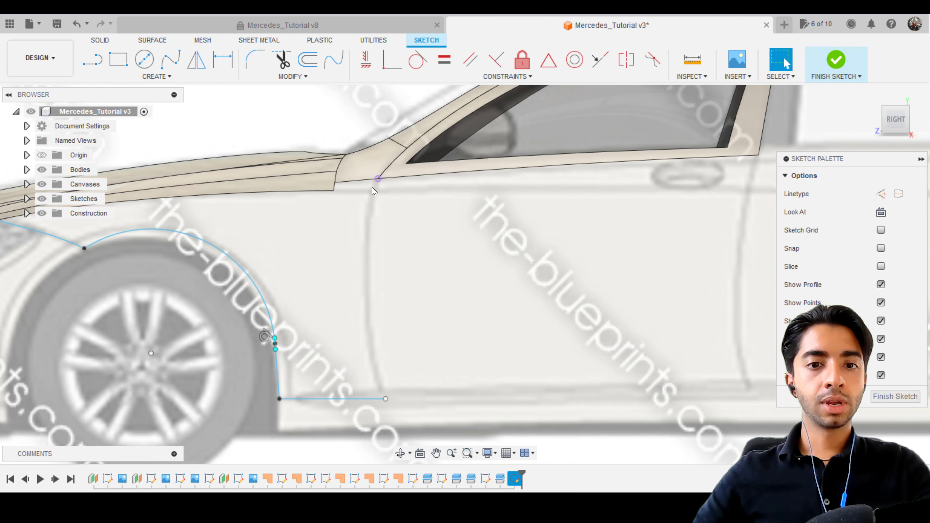
left_click(378, 179)
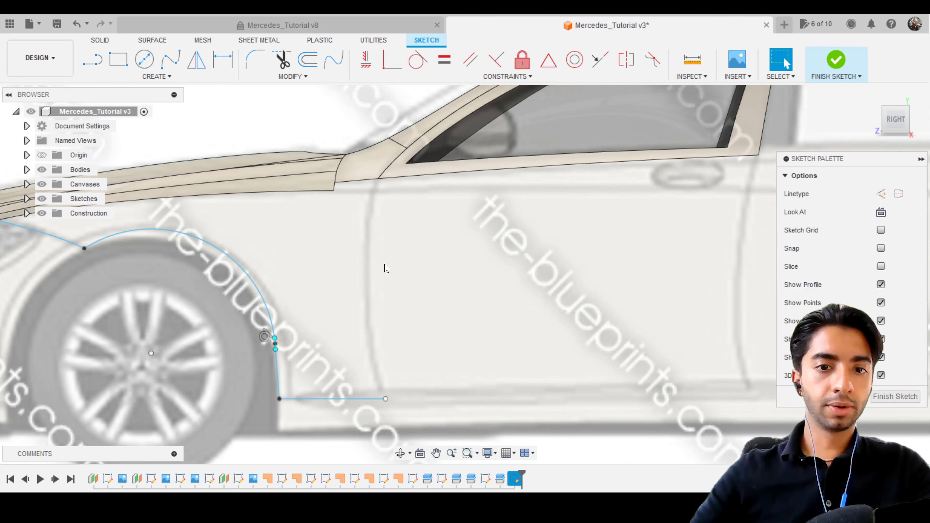
Step: Draw a horizontal two-point spline from the hood's rear lower corner to the front door gap in the right side view
left_click(170, 60)
scroll(351, 204, "up", 2)
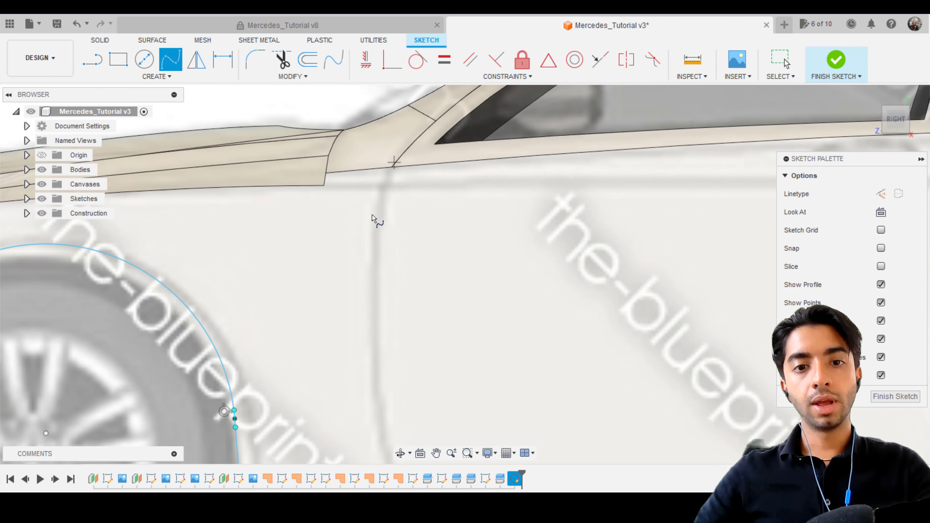
scroll(304, 266, "down", 5)
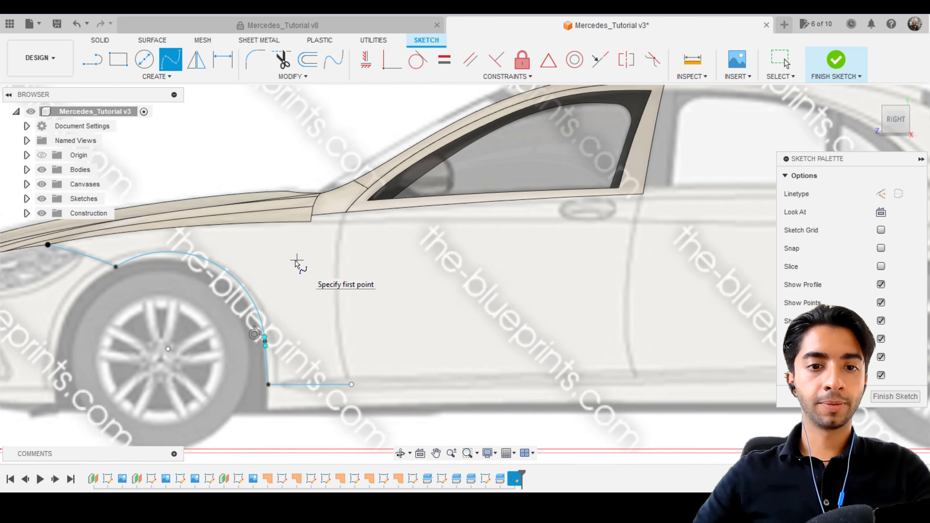
key("Escape")
middle_click_drag(272, 243, 414, 242, "shift")
scroll(282, 237, "up", 3)
left_click(280, 215)
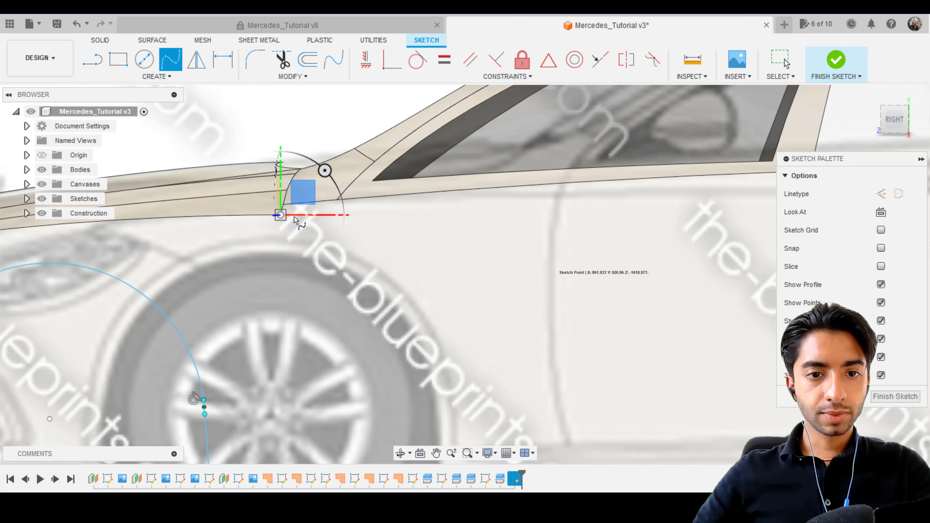
left_click(894, 125)
scroll(322, 220, "up", 5)
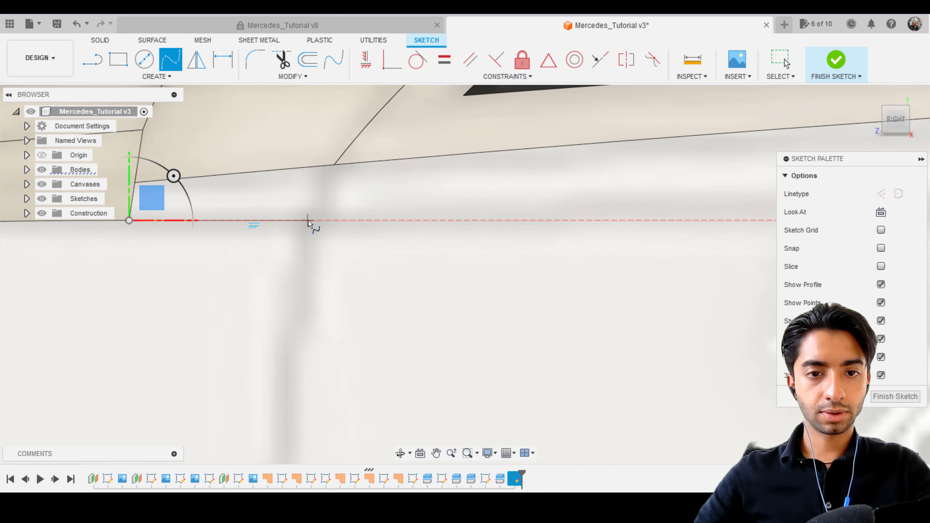
left_click(309, 221)
Step: Draw a short two-point spline from the horizontal spline's rear end up to the window frame body's lower edge
middle_click_drag(247, 224, 210, 265, "shift")
middle_click_drag(210, 266, 637, 82)
scroll(381, 303, "down", 6)
scroll(307, 322, "up", 6)
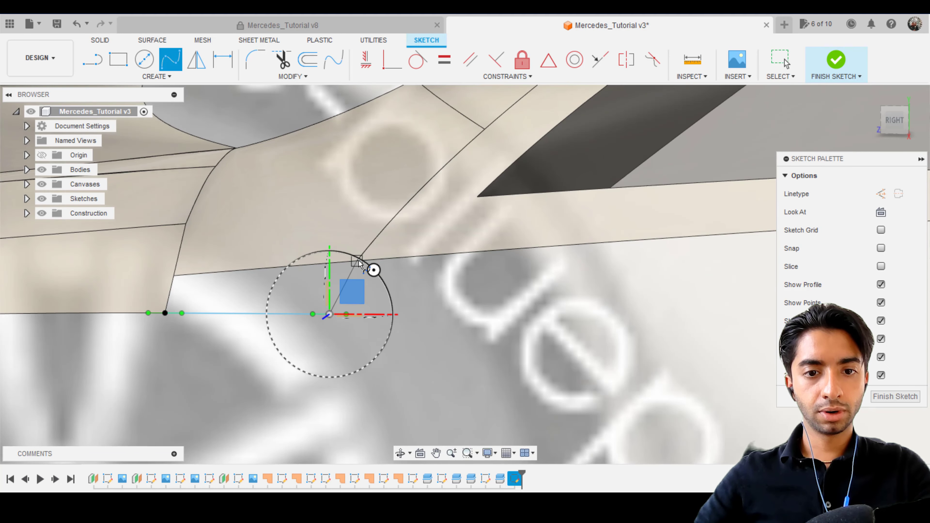
scroll(357, 266, "up", 3)
left_click(355, 255)
scroll(415, 312, "down", 8)
key("Escape")
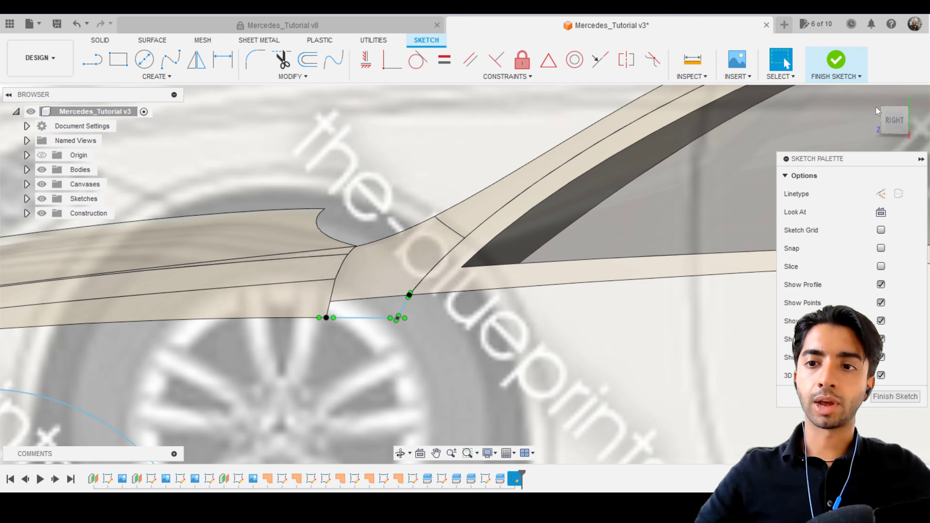
Step: Shift the short spline's upper tangent handle in the right side view to line up with the window frame's edge curve
left_click(898, 120)
scroll(381, 332, "up", 5)
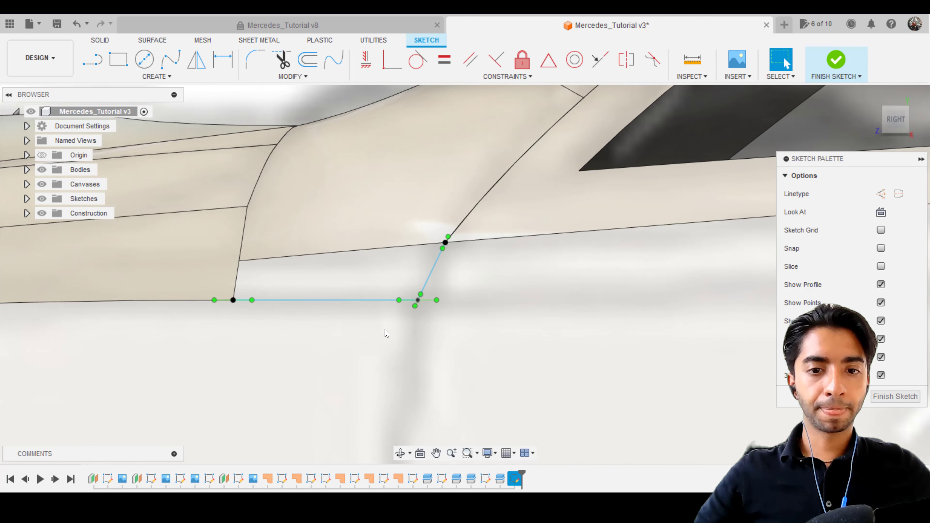
scroll(465, 234, "up", 2)
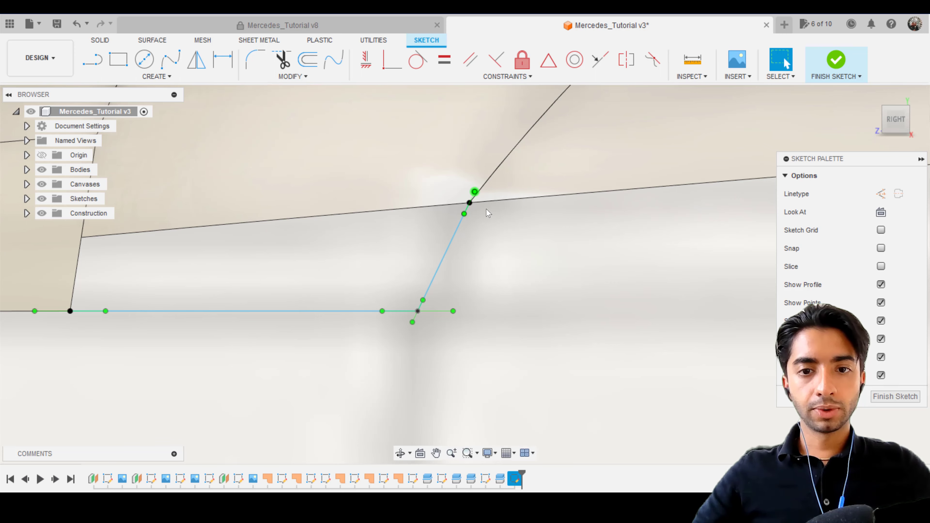
scroll(488, 214, "up", 3)
scroll(482, 239, "up", 1)
key("m")
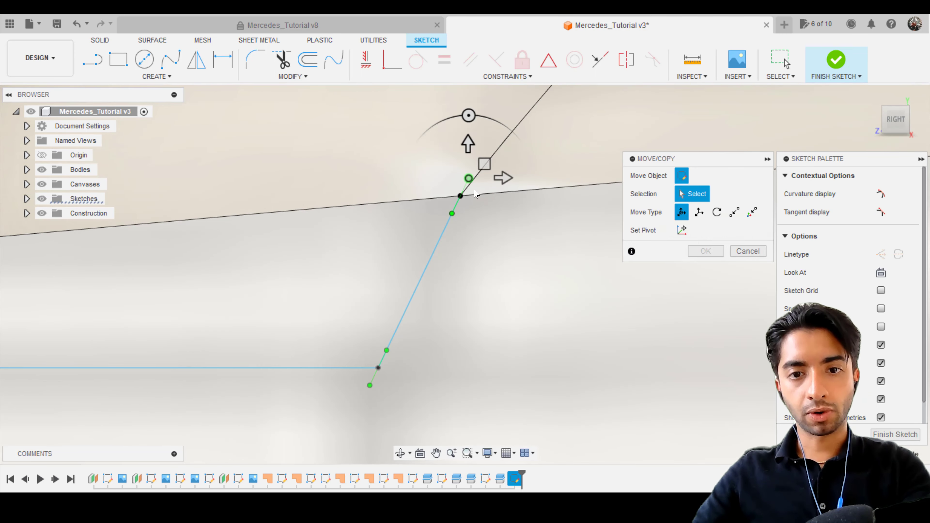
left_click(472, 175)
left_click_drag(484, 164, 489, 165)
key("Return")
Step: Move the short spline's lower tangent handle by -0.26 mm in X and 0.13 mm in Y
left_click(391, 338)
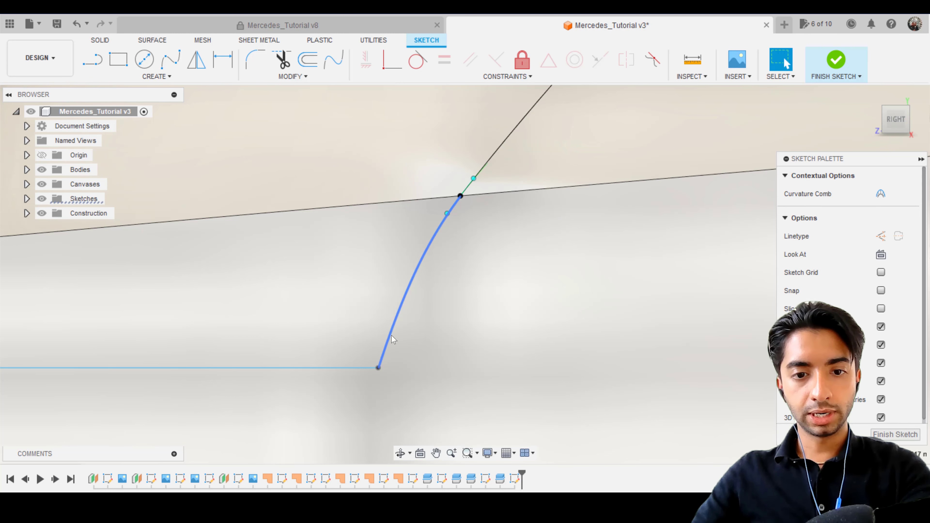
left_click(384, 351)
key("m")
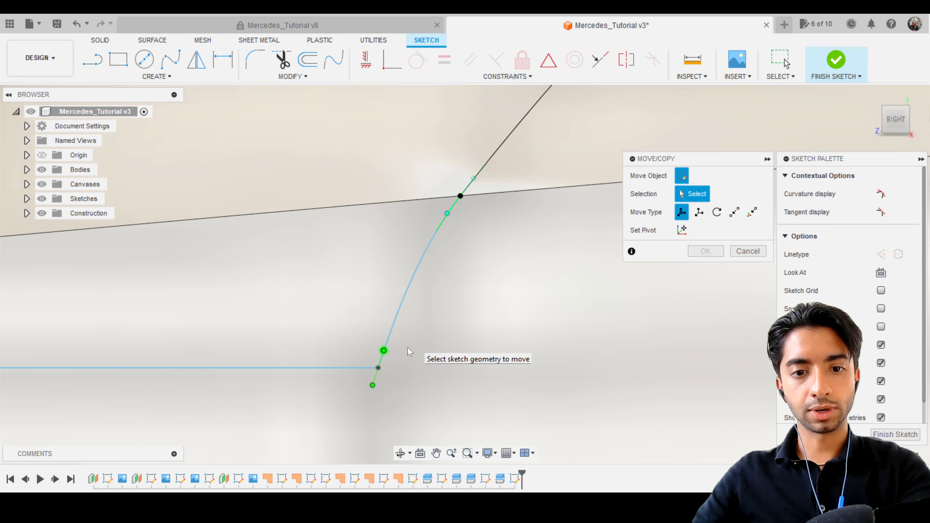
left_click(385, 339)
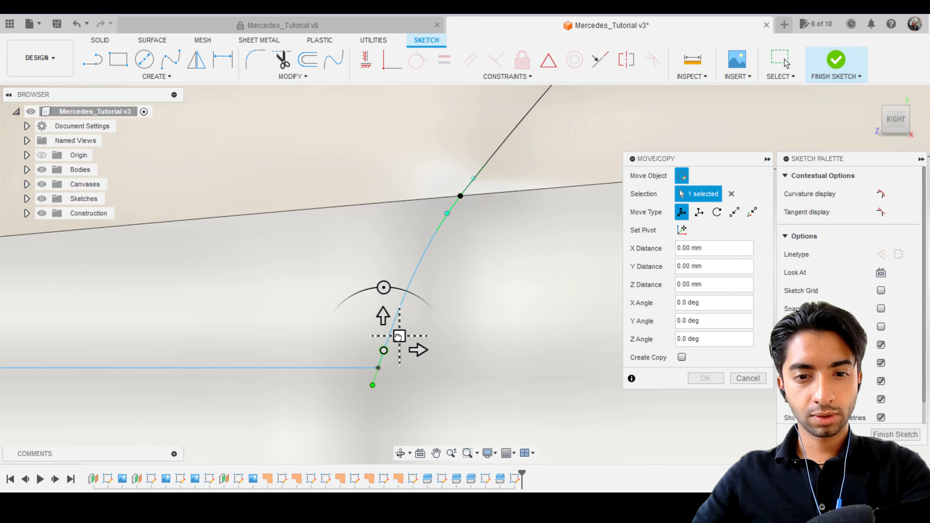
left_click_drag(396, 334, 397, 336)
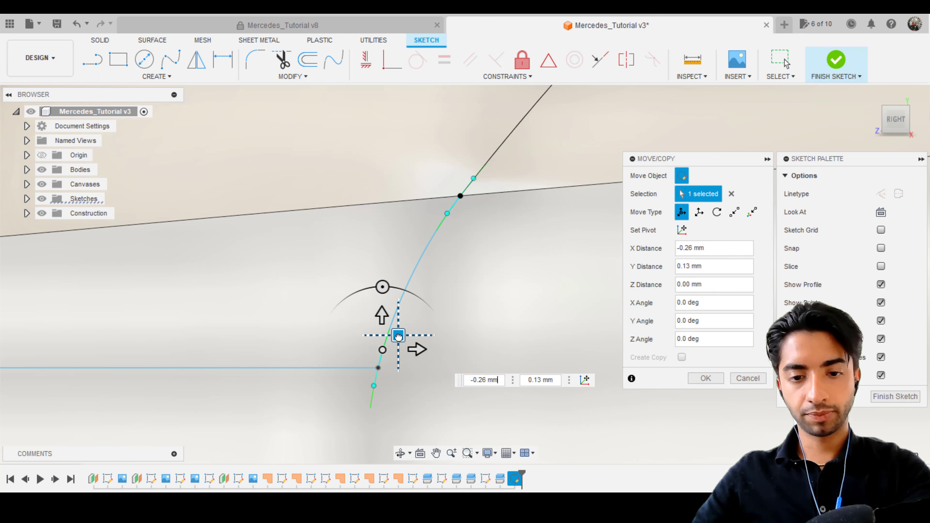
key("Return")
scroll(347, 380, "down", 6)
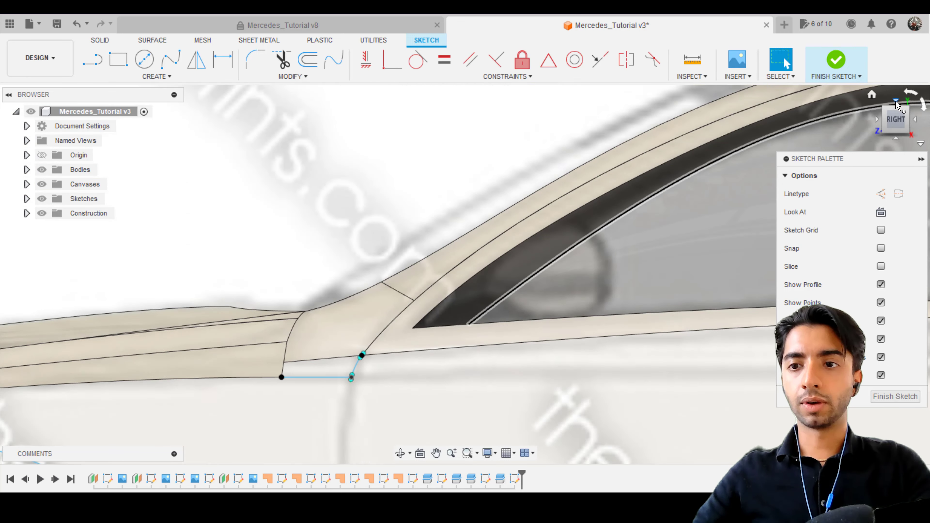
Step: Examine how the two short splines behind the hood match the door gap in the top and right side views
left_click(895, 104)
scroll(365, 261, "up", 5)
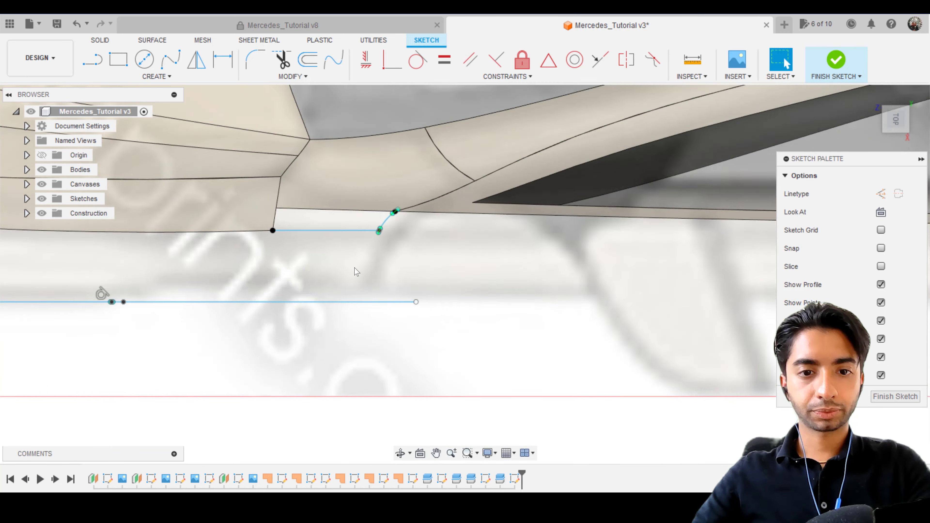
scroll(442, 239, "down", 4)
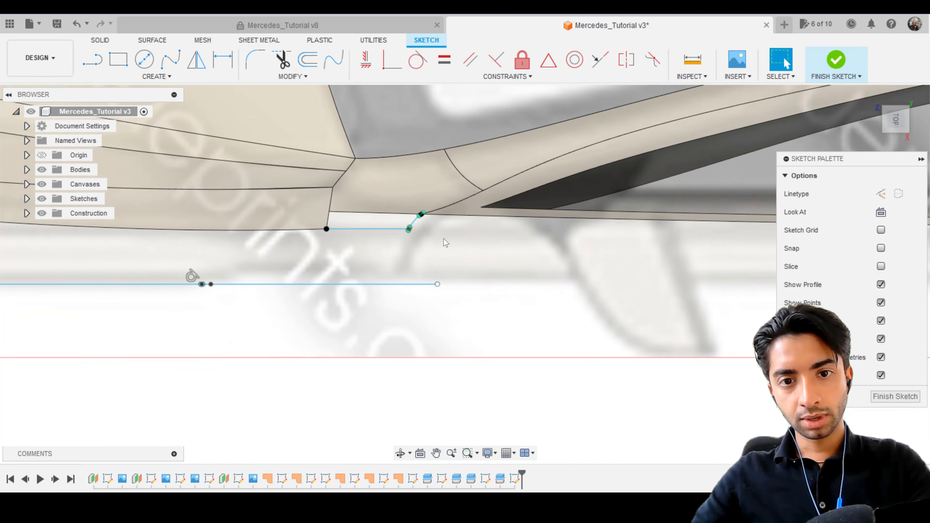
scroll(444, 241, "up", 3)
scroll(444, 242, "down", 3)
scroll(442, 241, "up", 3)
scroll(380, 234, "up", 2)
left_click(321, 231)
scroll(293, 230, "up", 2)
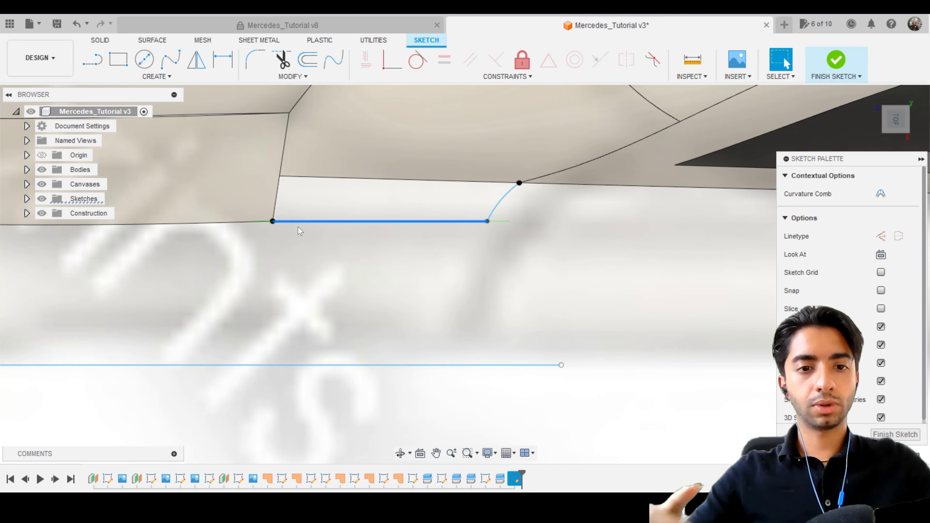
scroll(299, 231, "down", 5)
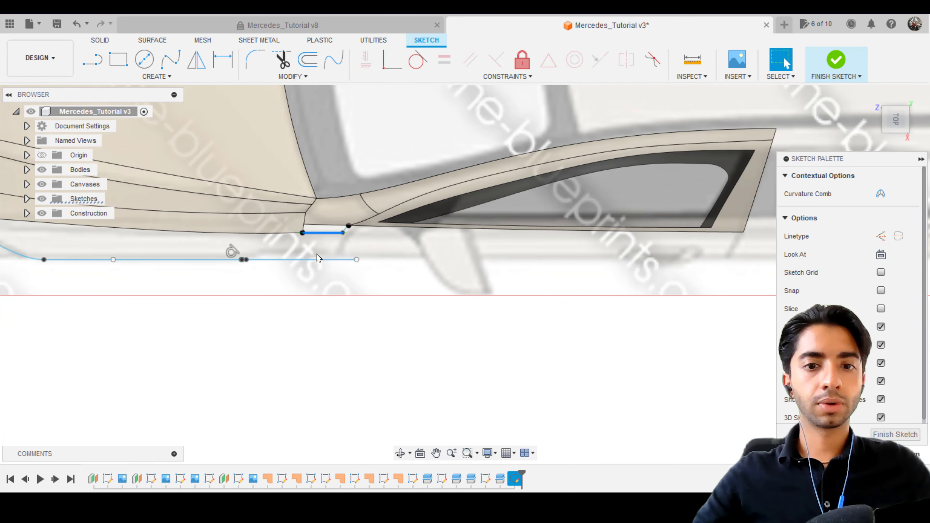
scroll(316, 232, "up", 5)
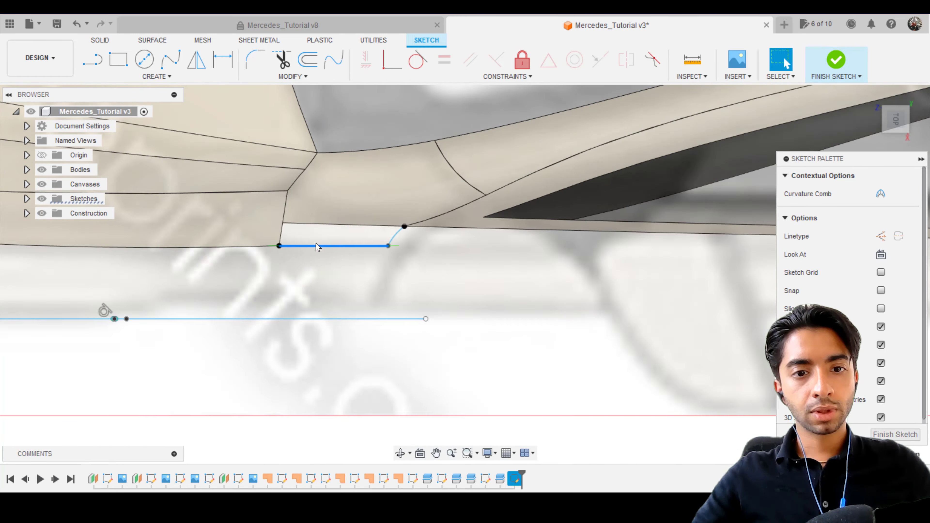
scroll(271, 252, "down", 1)
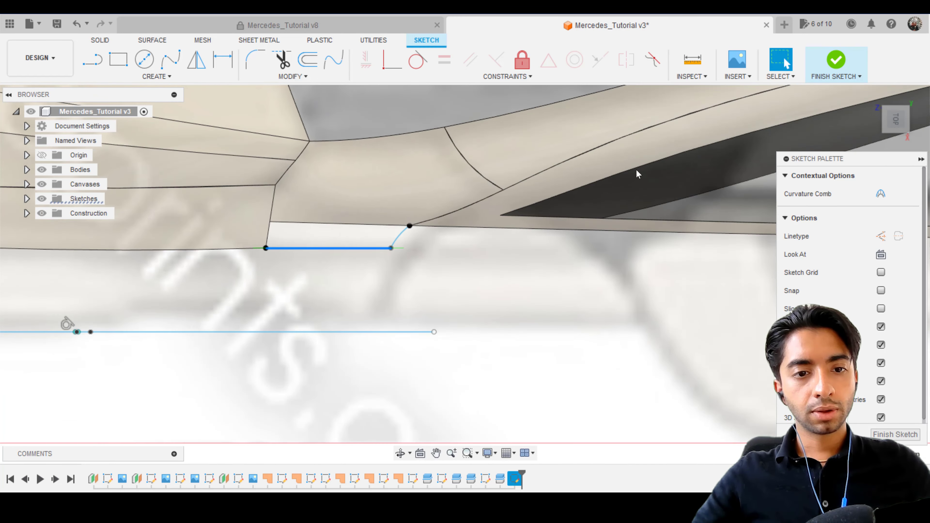
left_click(895, 142)
scroll(366, 319, "down", 2)
middle_click_drag(383, 284, 458, 157)
scroll(469, 274, "up", 4)
left_click(461, 326)
scroll(460, 328, "down", 5)
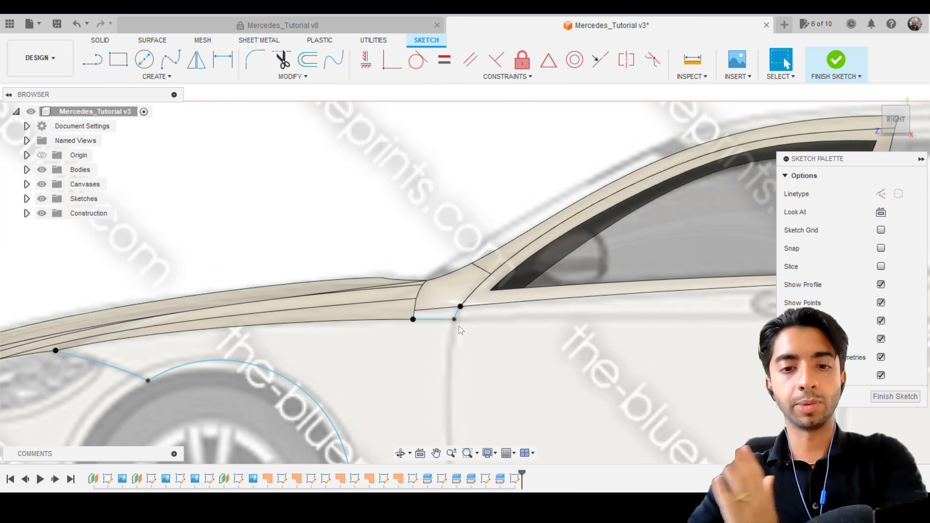
scroll(461, 331, "up", 2)
scroll(461, 330, "down", 4)
Step: Draw a two-point spline from the junction of the two short splines down to the rear end of the fender's lower edge
middle_click_drag(460, 331, 448, 151)
left_click(170, 59)
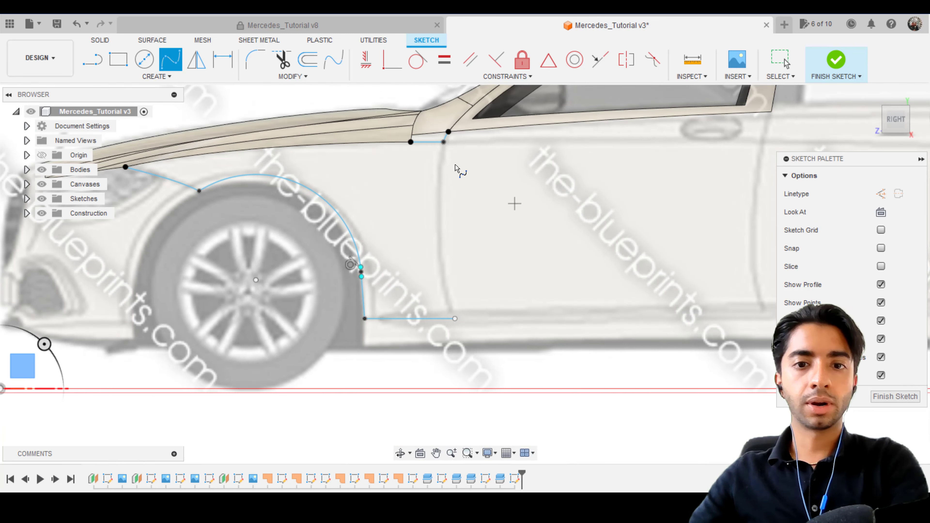
middle_click_drag(382, 181, 314, 207, "shift")
left_click(245, 142)
left_click(256, 321)
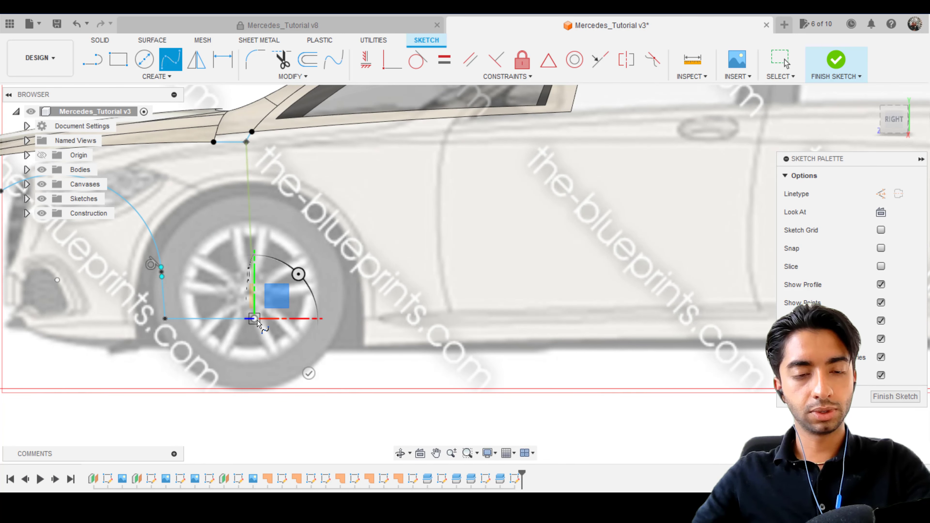
key("Escape")
scroll(256, 176, "up", 3)
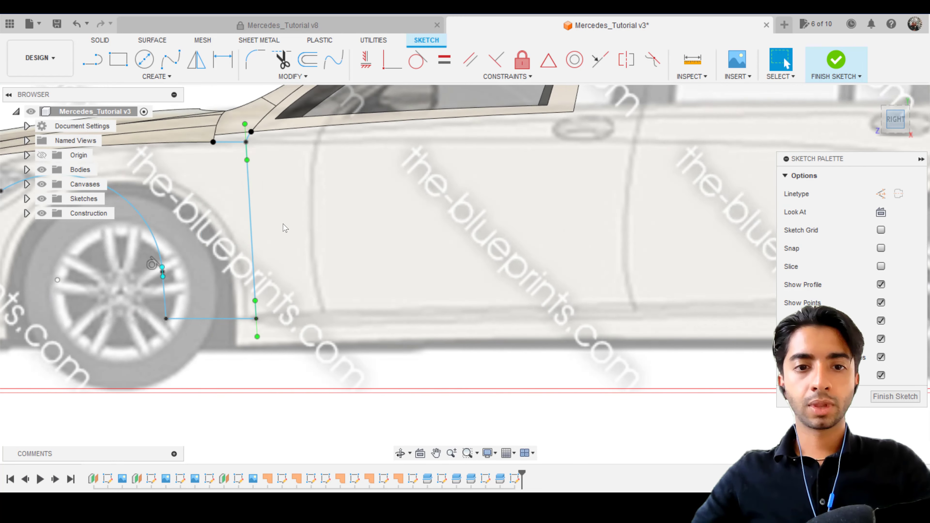
left_click(236, 139)
middle_click_drag(275, 171, 342, 263)
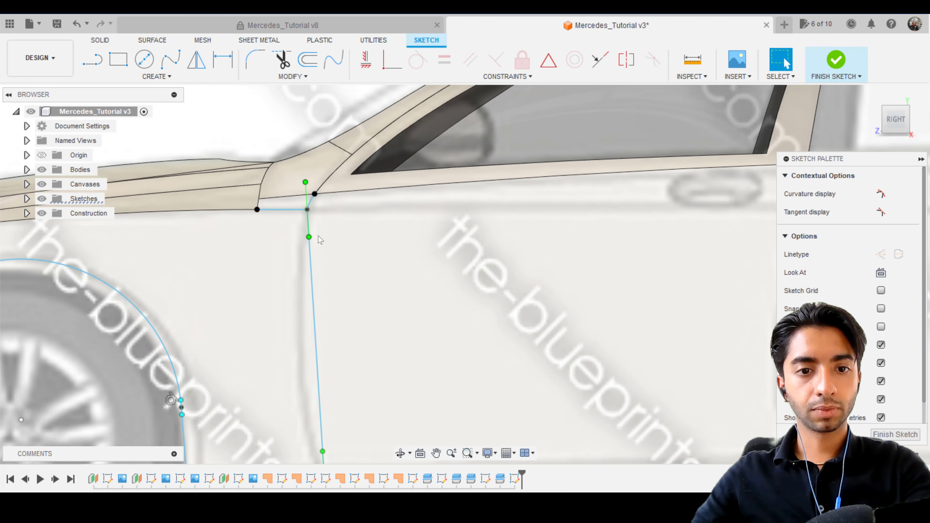
scroll(317, 235, "up", 4)
middle_click_drag(314, 191, 349, 239)
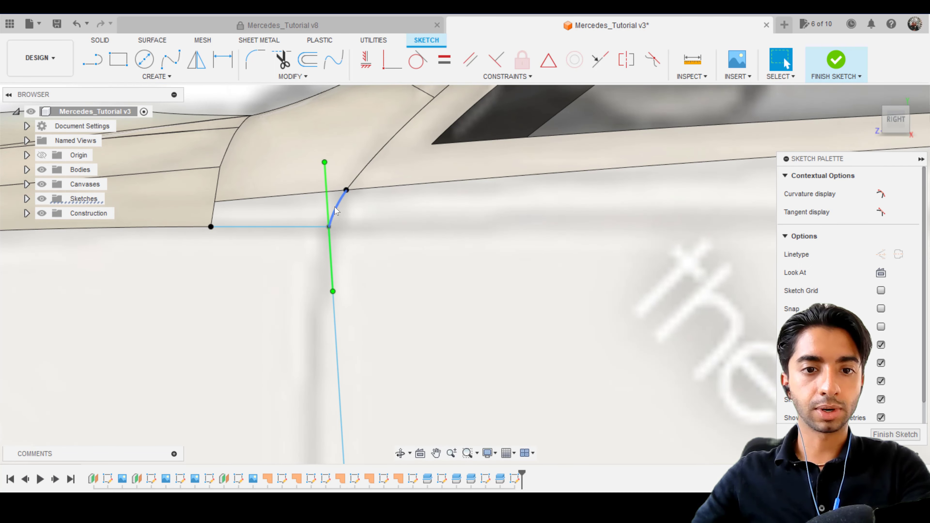
left_click(417, 59)
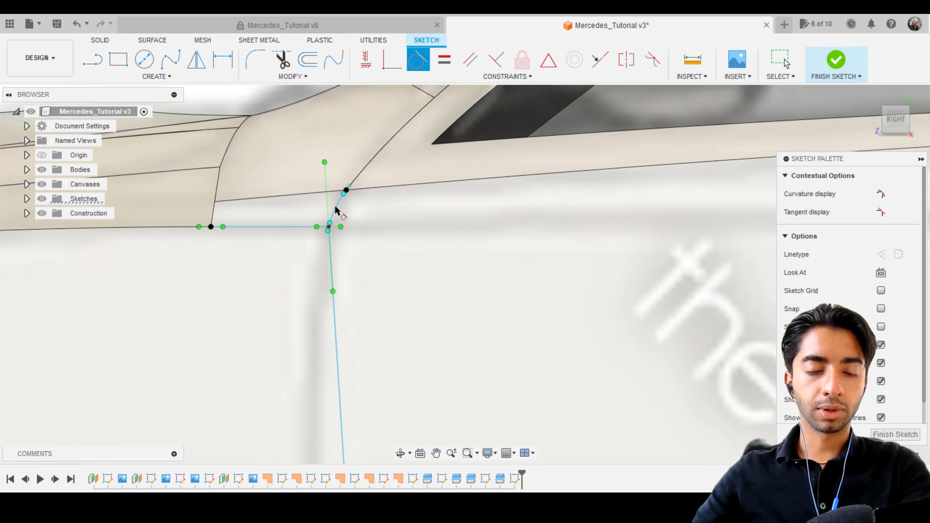
scroll(337, 207, "up", 5)
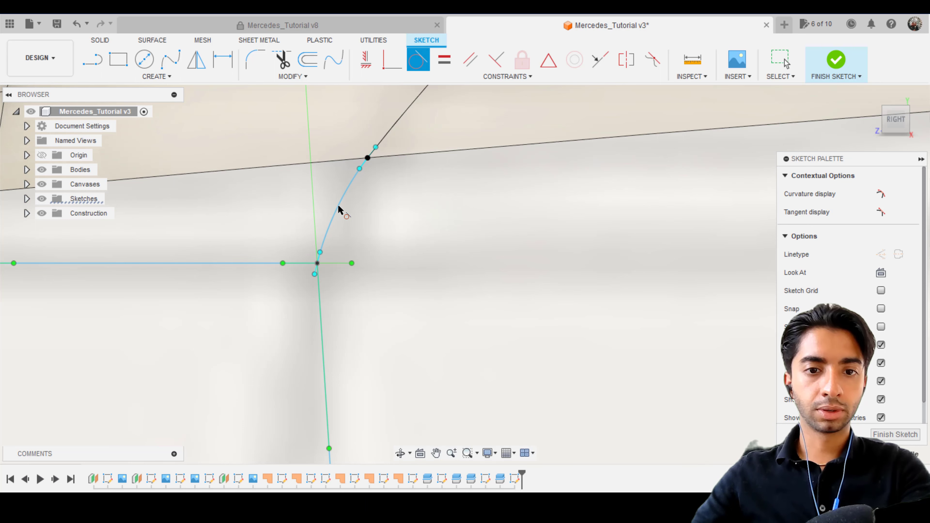
key("Escape")
Step: Compare the short curved spline below the window frame with the blueprint's door gap in the top and right side views
scroll(339, 238, "down", 3)
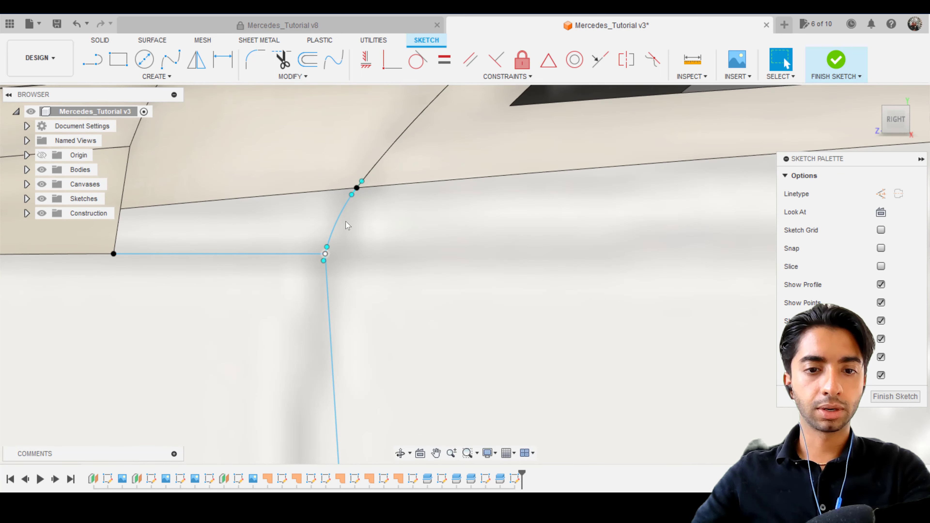
left_click(895, 98)
middle_click_drag(381, 340, 365, 373, "shift")
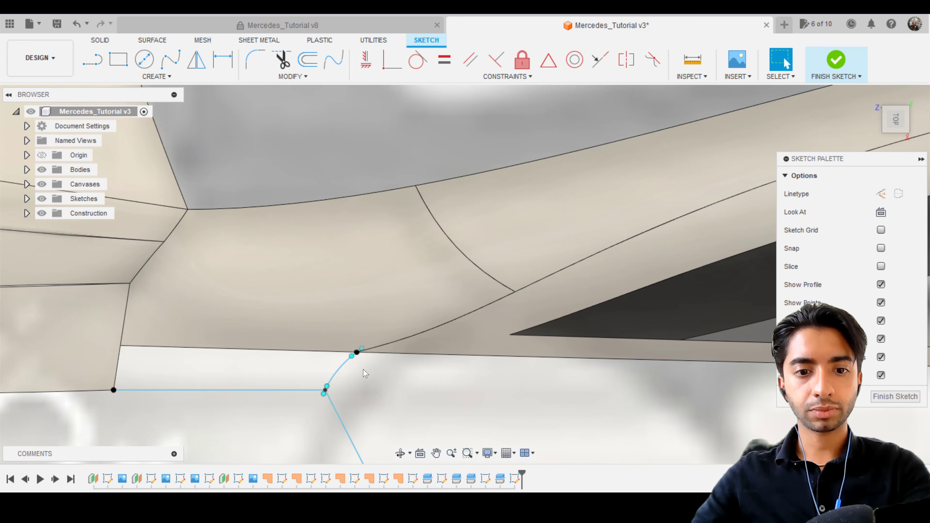
left_click(340, 372)
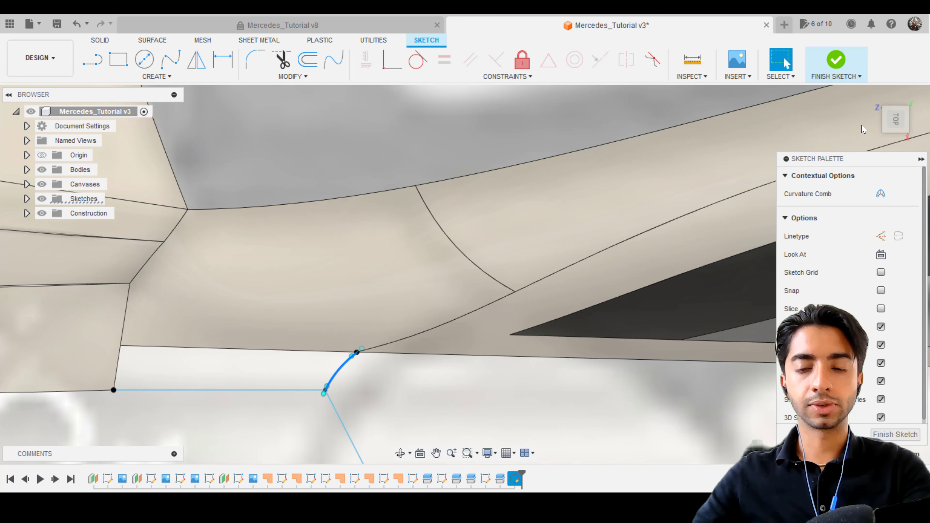
mouse_move(417, 375)
middle_mouse_down("shift")
mouse_move(291, 378)
mouse_move(344, 281)
middle_mouse_up("shift")
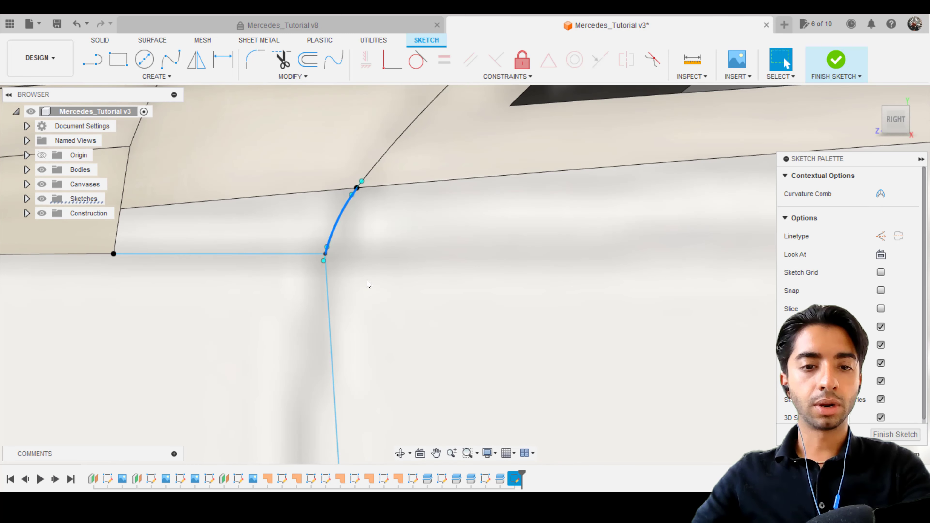
left_click(354, 289)
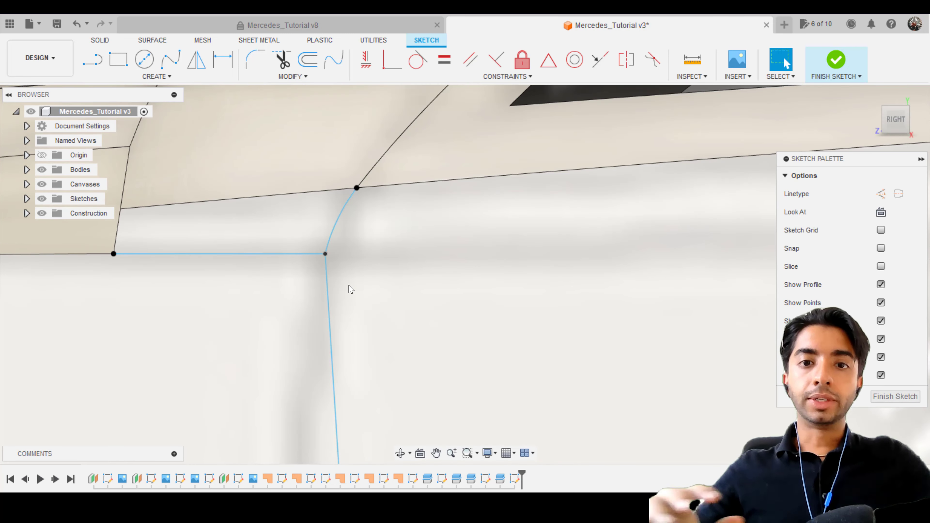
left_click(343, 218)
left_click(895, 101)
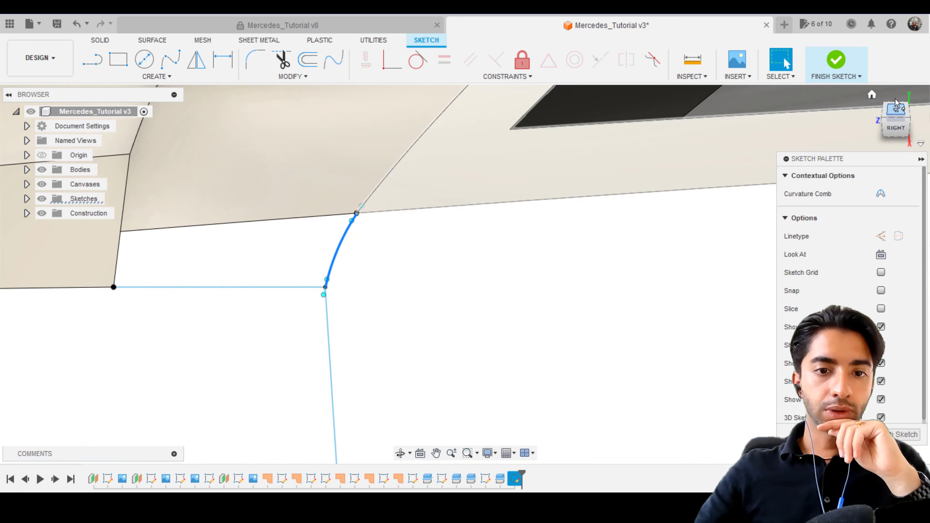
left_click(875, 119)
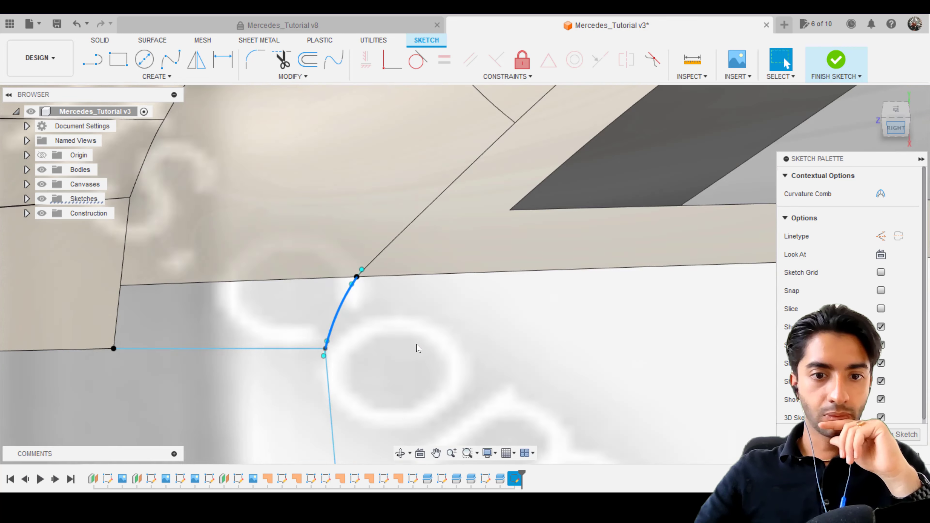
middle_click_drag(418, 348, 417, 253)
Step: Try a Tangent constraint between the long door gap spline and the short curved spline above it, and undo it
left_click(418, 60)
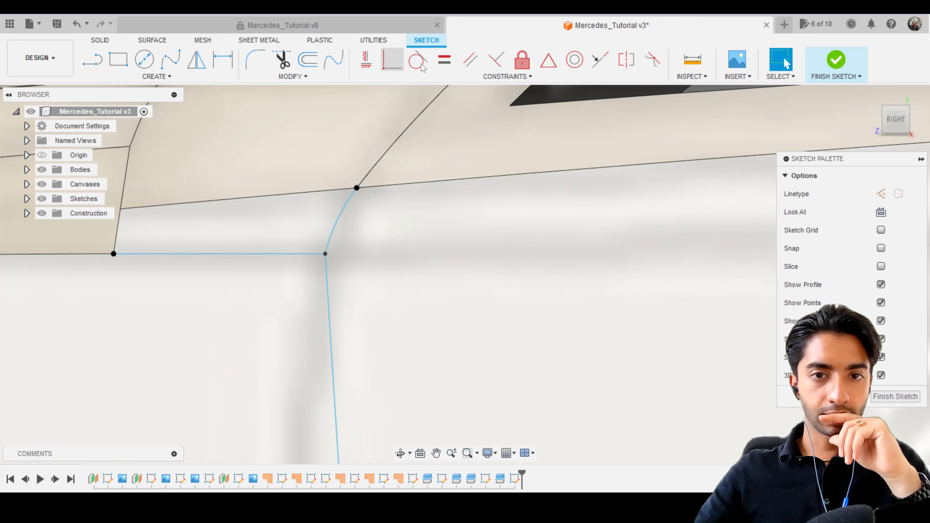
left_click(334, 394)
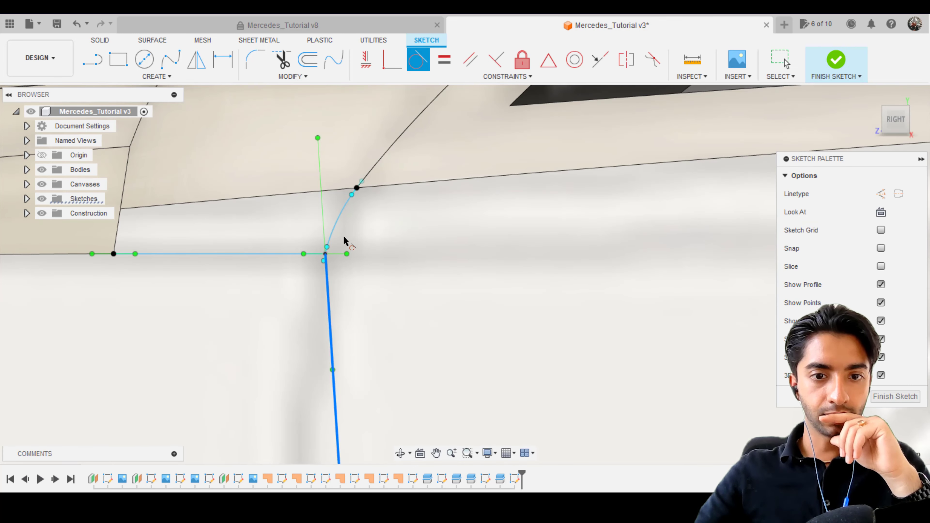
left_click(342, 216)
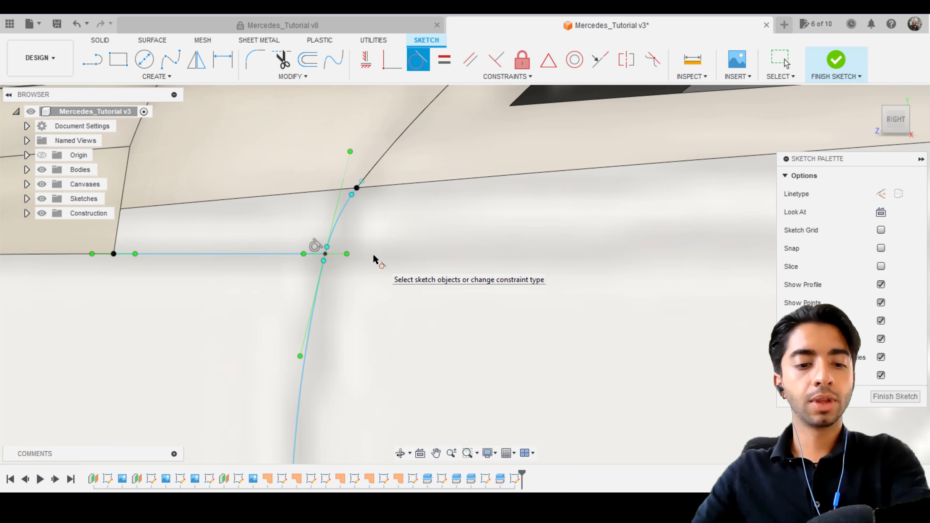
key("Escape")
key("ctrl+z")
left_click(326, 263)
scroll(326, 271, "up", 3)
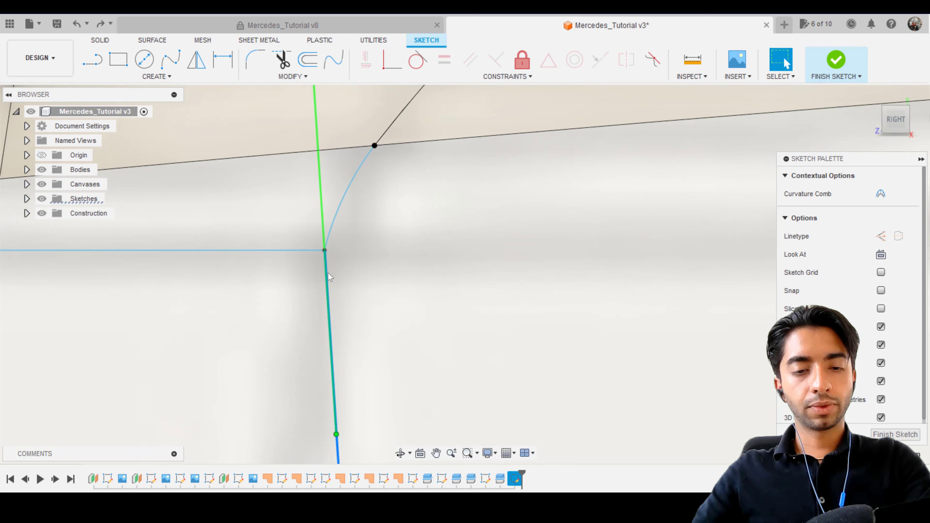
scroll(322, 192, "down", 2)
scroll(322, 194, "down", 2)
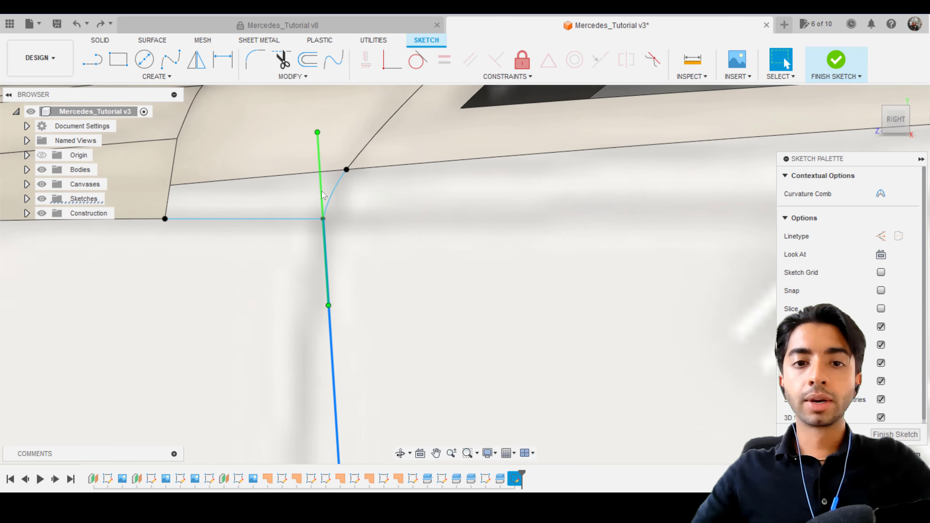
left_click(321, 178)
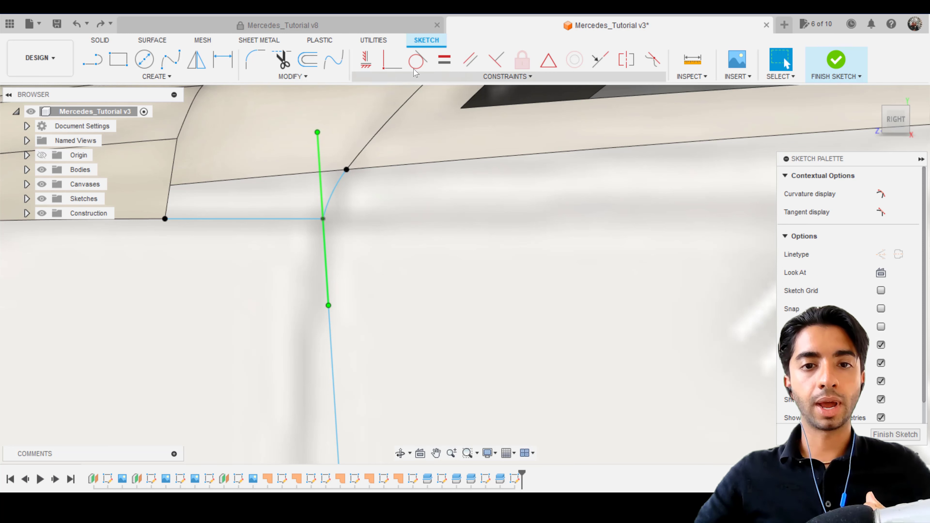
left_click(417, 59)
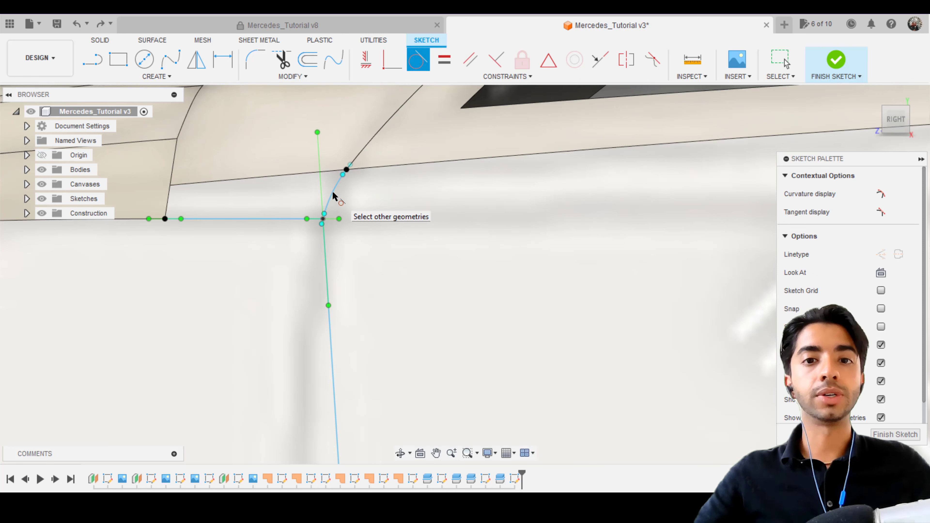
key("Escape")
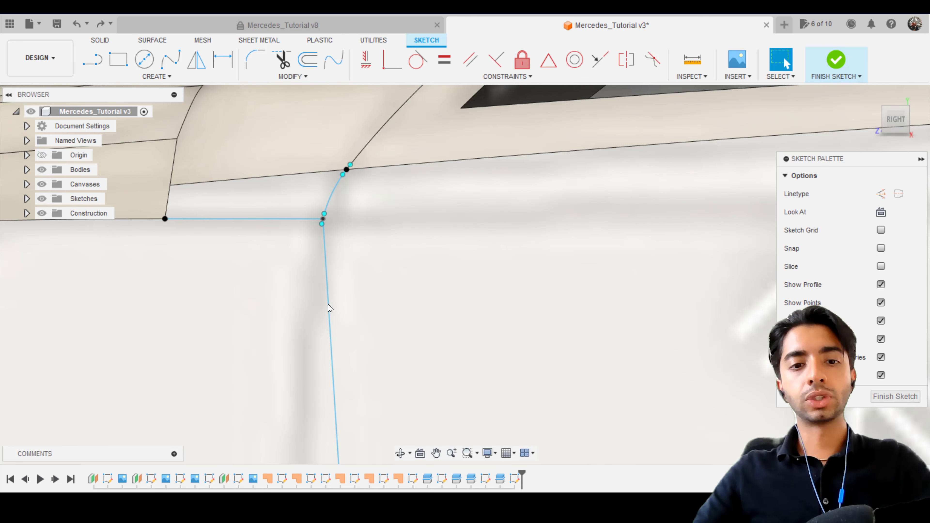
Step: Apply a Tangent constraint between the long door gap spline and the short curved spline above it
left_click(328, 310)
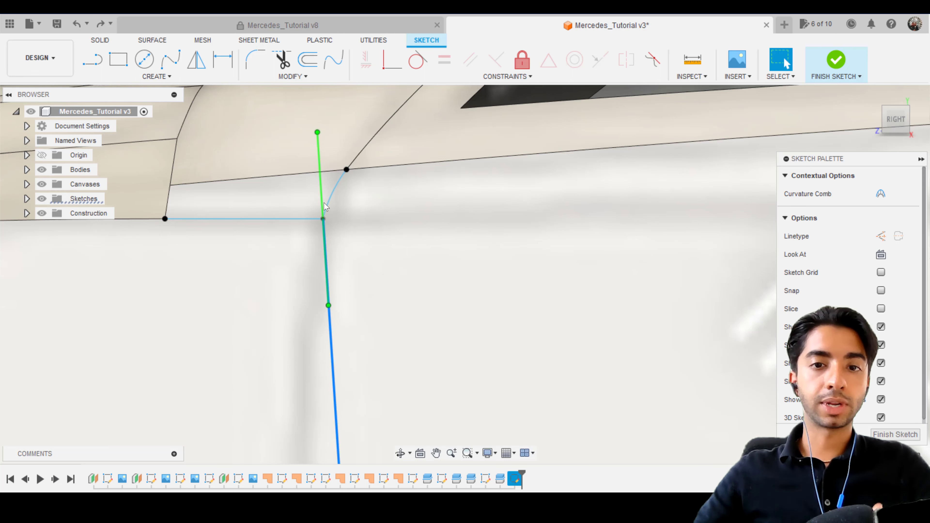
left_click(416, 62)
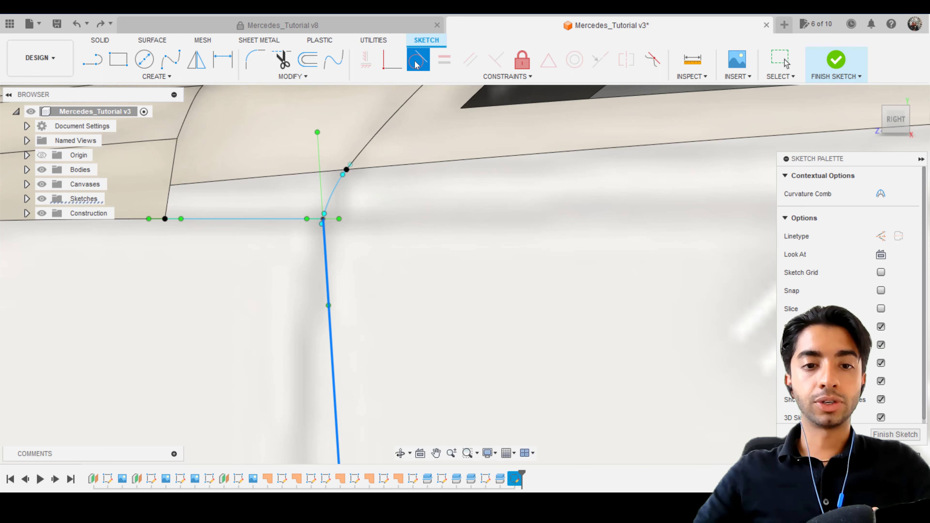
left_click(336, 196)
scroll(377, 234, "down", 3)
scroll(377, 235, "down", 3)
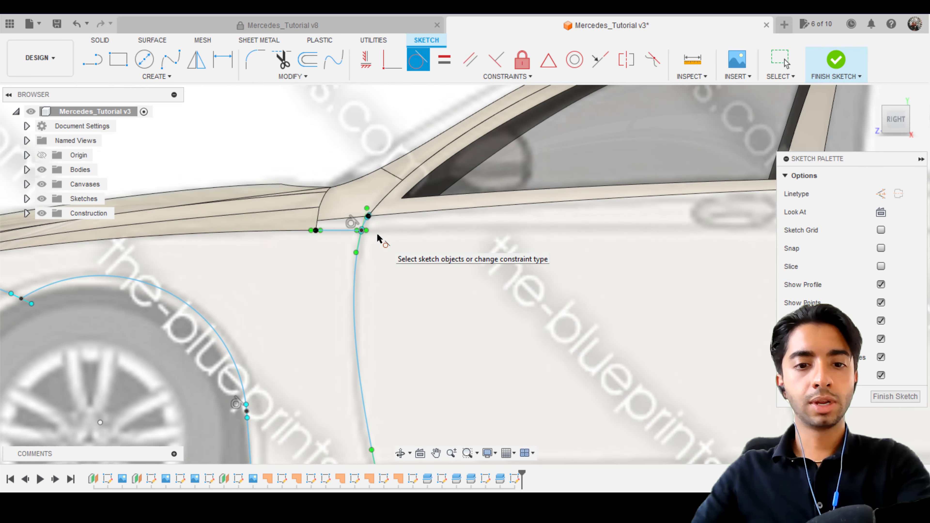
key("Escape")
Step: Move the upper handle point at the door gap spline's lower end by -7.208 mm in X and -8.237 mm in Y
middle_click_drag(373, 339, 373, 233)
left_click(371, 298)
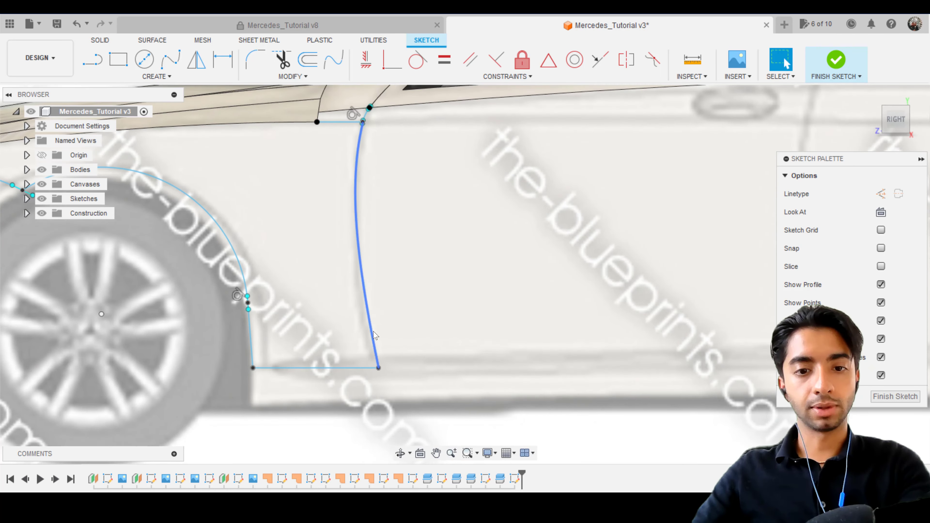
scroll(376, 349, "up", 2)
left_click(370, 337)
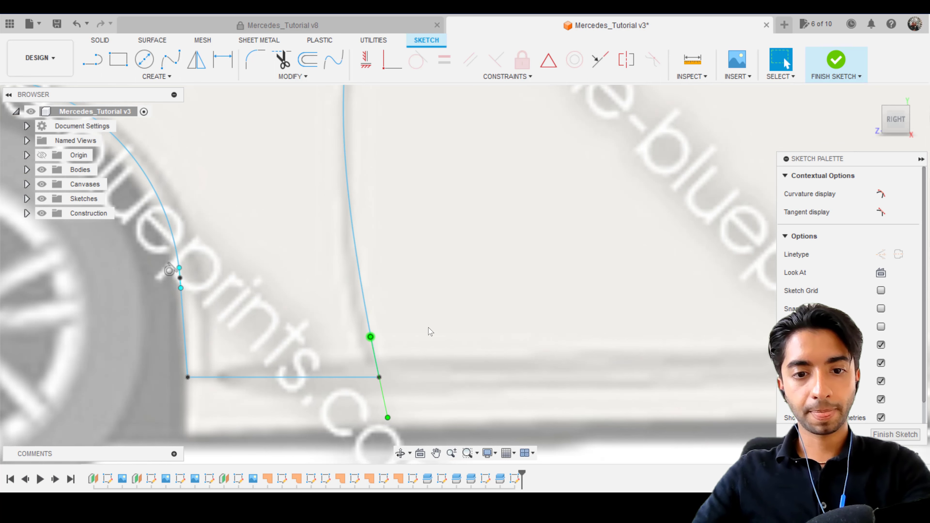
key("m")
left_click(371, 336)
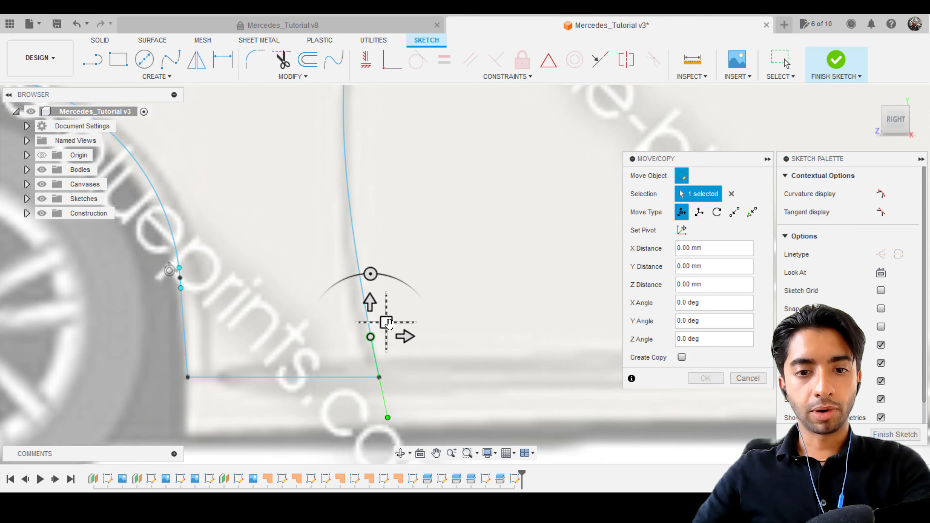
left_click_drag(384, 323, 382, 326)
scroll(439, 241, "down", 5)
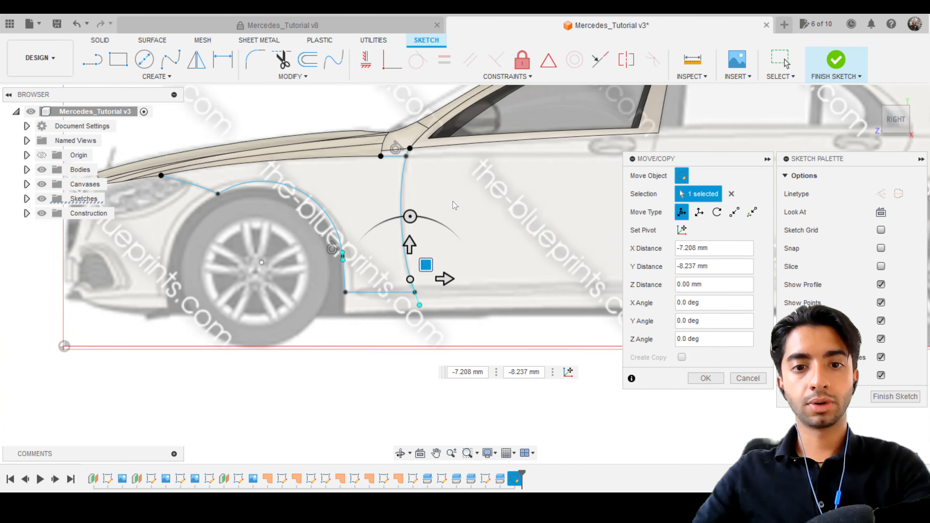
scroll(455, 205, "up", 2)
left_click(705, 378)
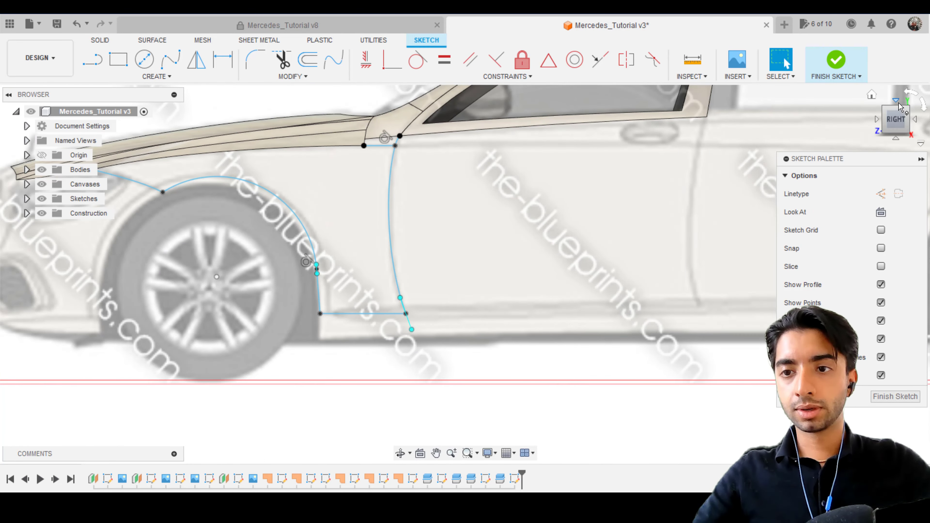
Step: Activate the tangent handle at the upper end of the door gap spline
left_click(896, 107)
scroll(408, 318, "up", 5)
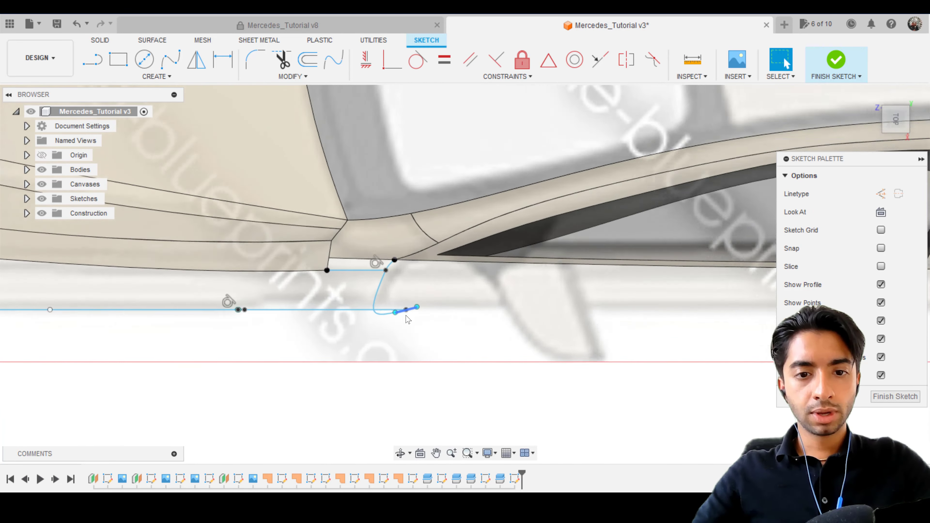
scroll(389, 272, "up", 6)
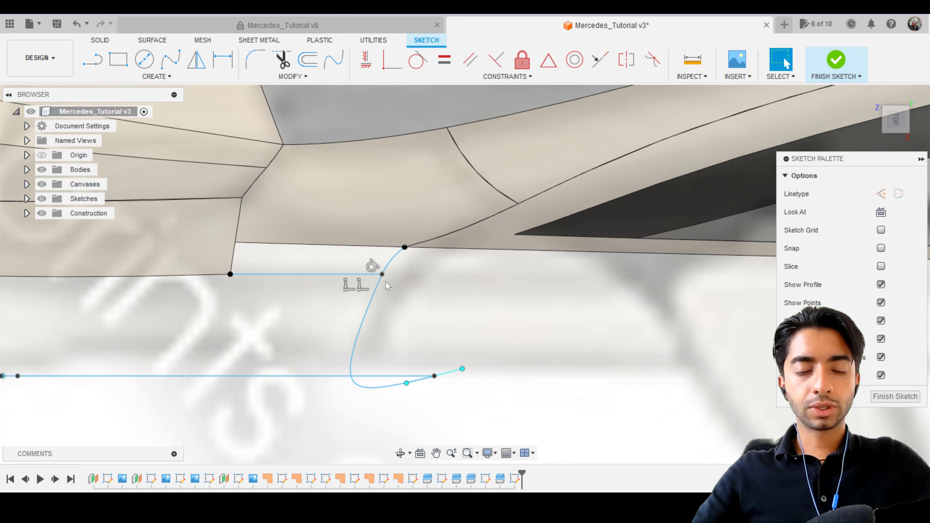
scroll(390, 282, "down", 3)
left_click(376, 299)
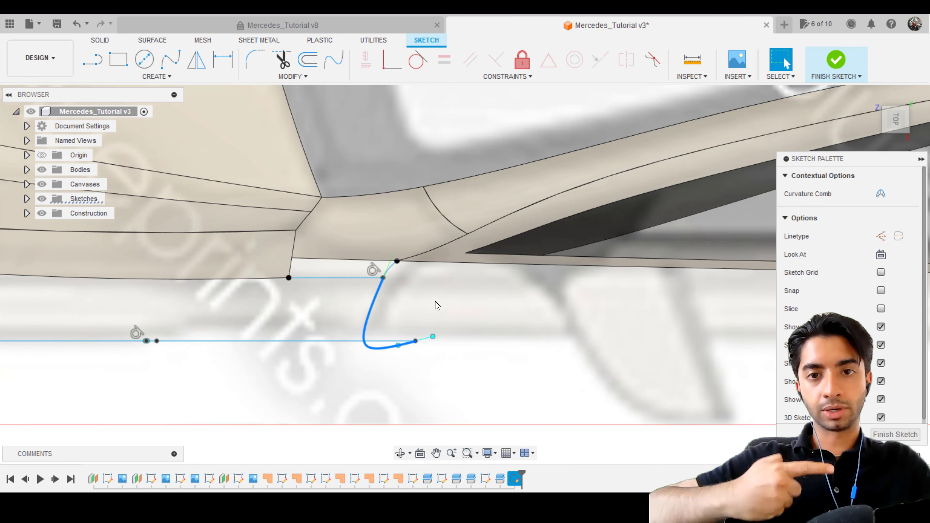
left_click(437, 306)
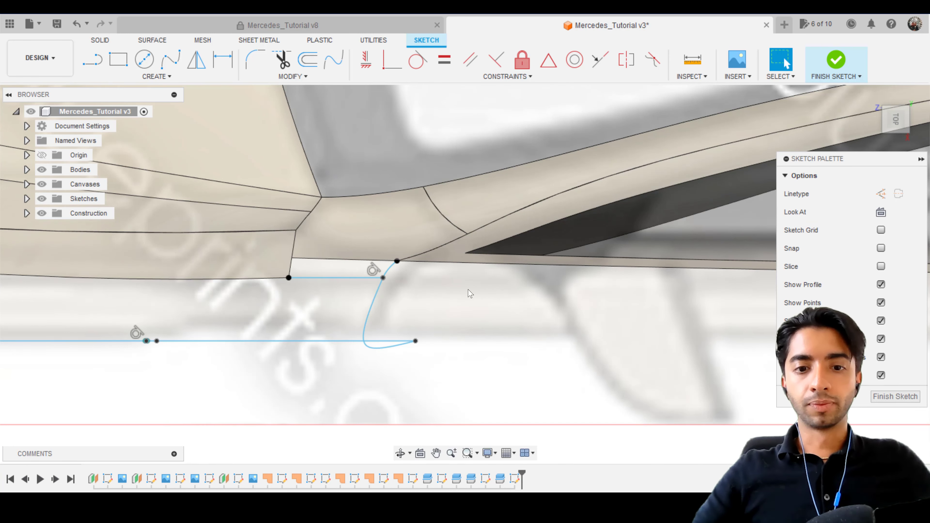
left_click(374, 304)
scroll(376, 296, "up", 3)
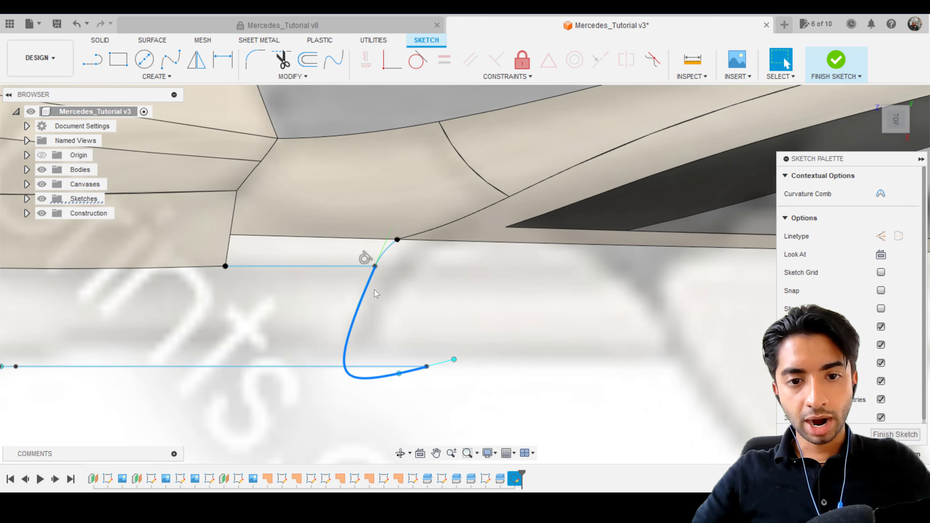
left_click(384, 250)
right_click(384, 250)
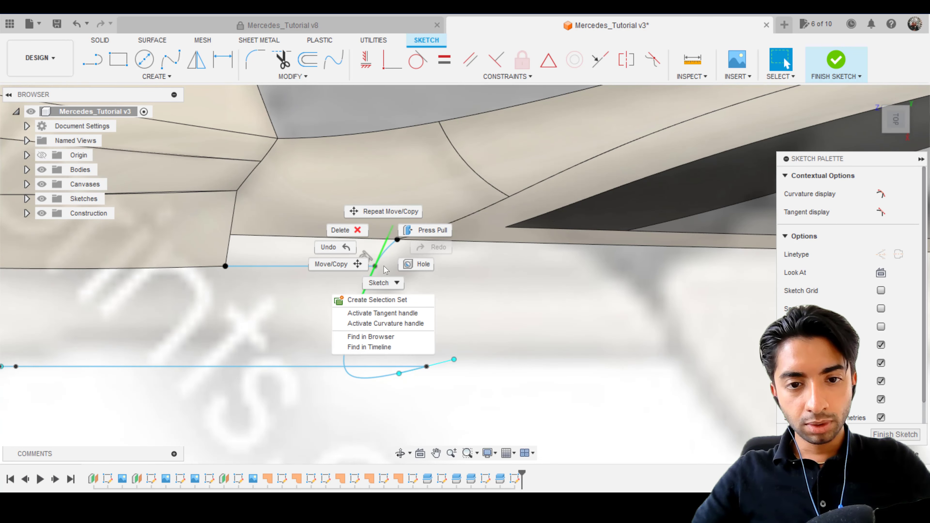
left_click(392, 314)
Step: Move the lower handle point at the door gap spline's upper end by 8.165 mm in X and -20.996 mm in Z in the top view
left_click(358, 306)
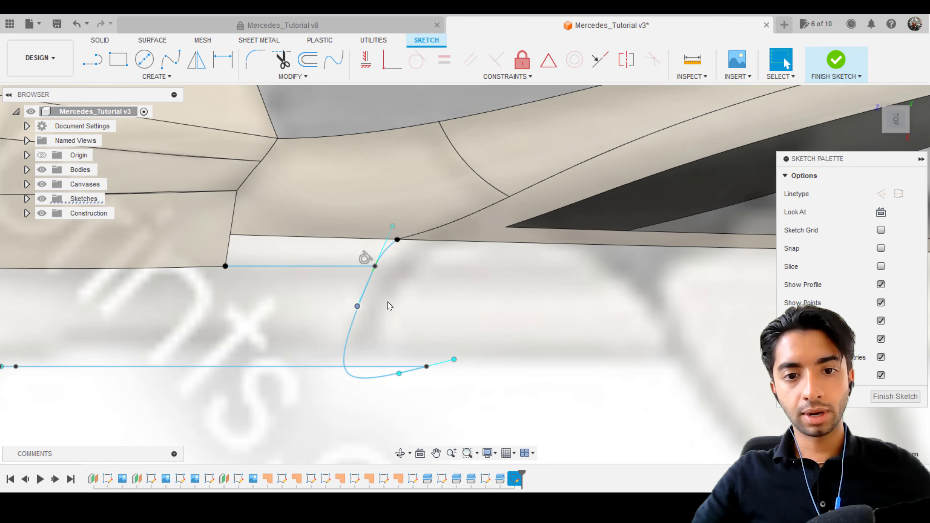
key("m")
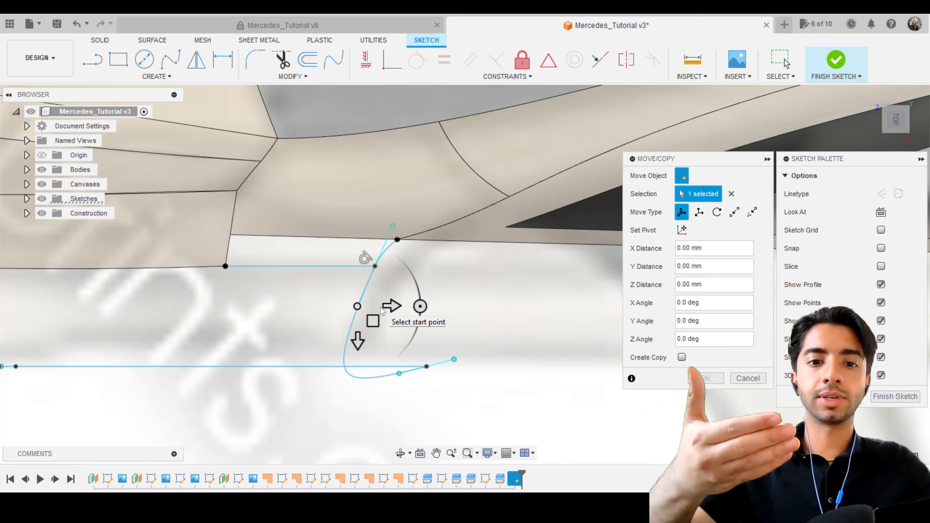
scroll(382, 311, "up", 2)
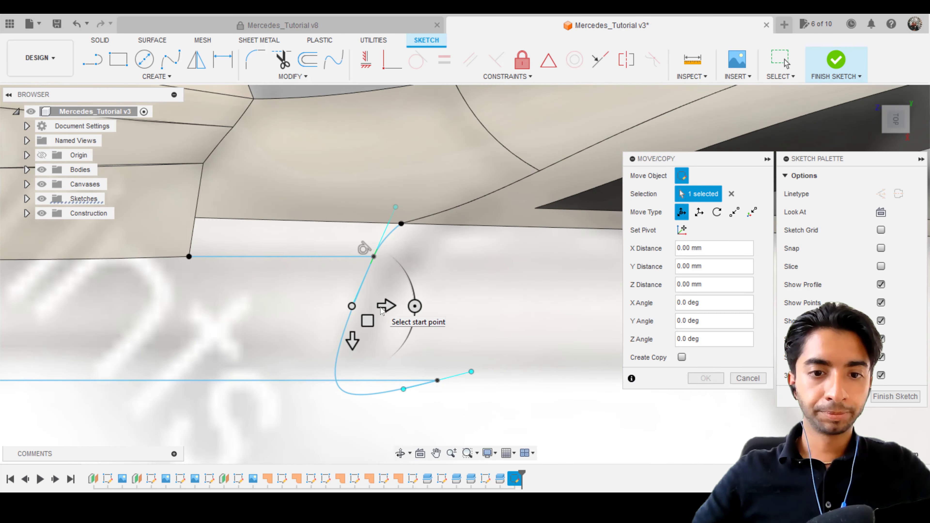
left_click_drag(367, 321, 381, 291)
Step: Shift the same handle point by -5.392 mm in X and 26.063 mm in Y in the right side view
left_click(898, 139)
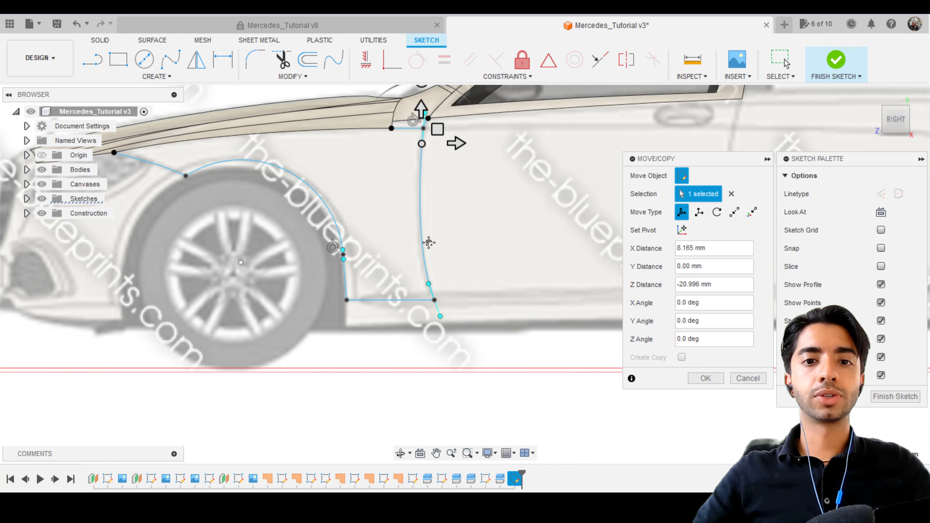
middle_click_drag(428, 242, 416, 285)
scroll(423, 203, "up", 5)
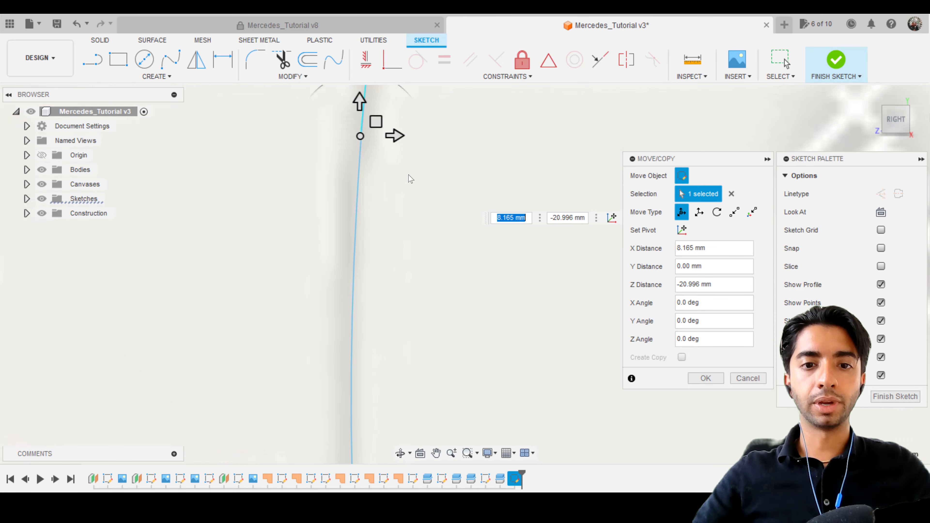
middle_click_drag(396, 172, 369, 316)
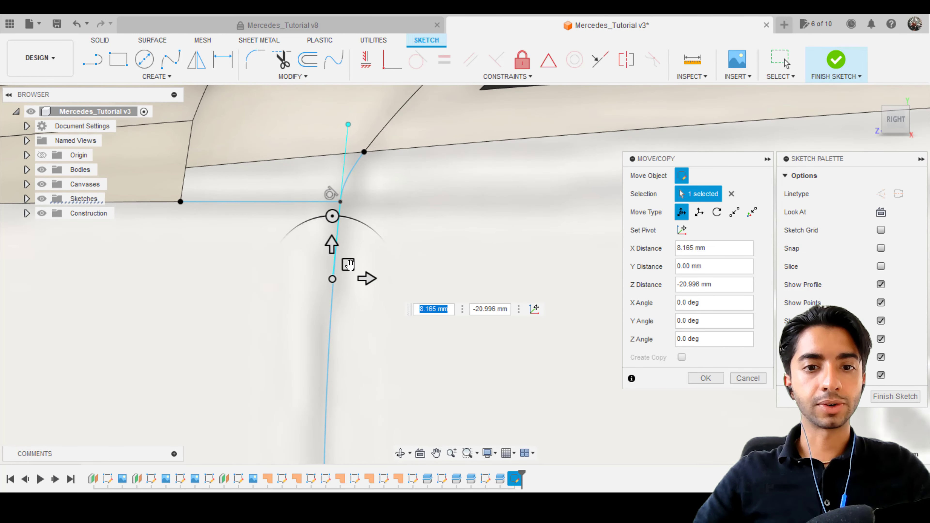
left_click_drag(347, 264, 342, 230)
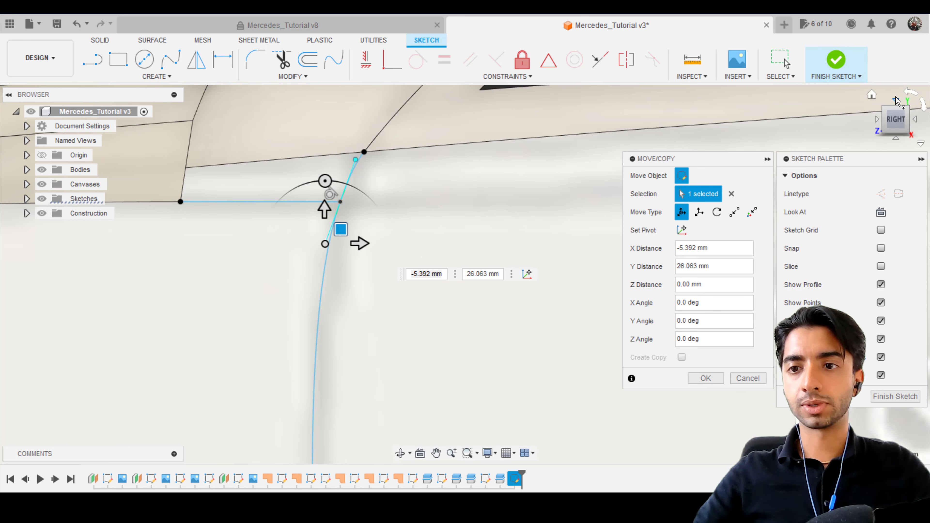
Step: Adjust the handle point by 2.696 mm in X and 3.595 mm in Z in the top view, and finish the move
left_click(895, 100)
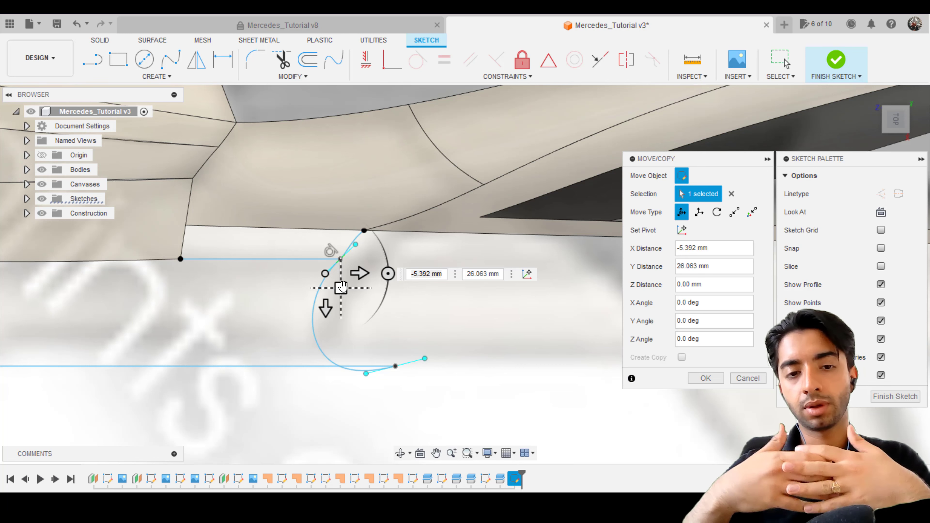
mouse_move(344, 289)
left_mouse_down()
mouse_move(345, 281)
mouse_move(346, 292)
left_mouse_up()
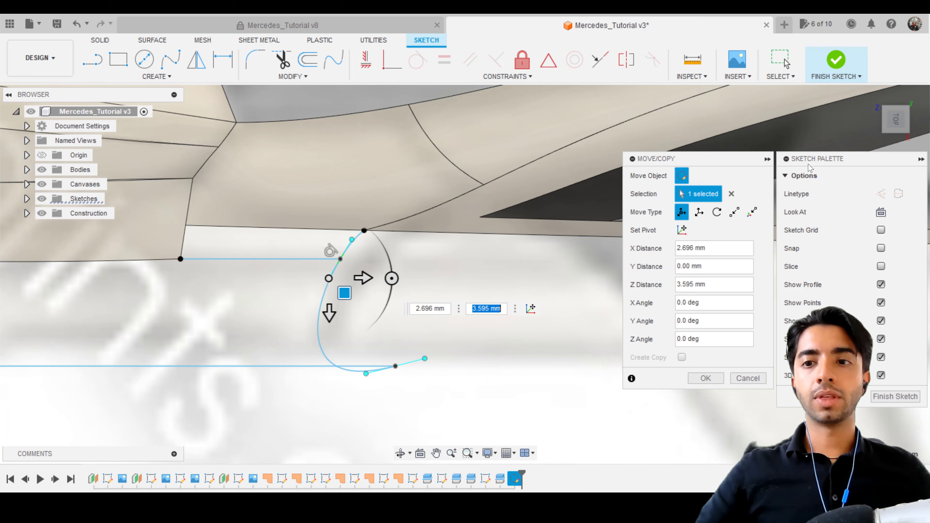
left_click(896, 142)
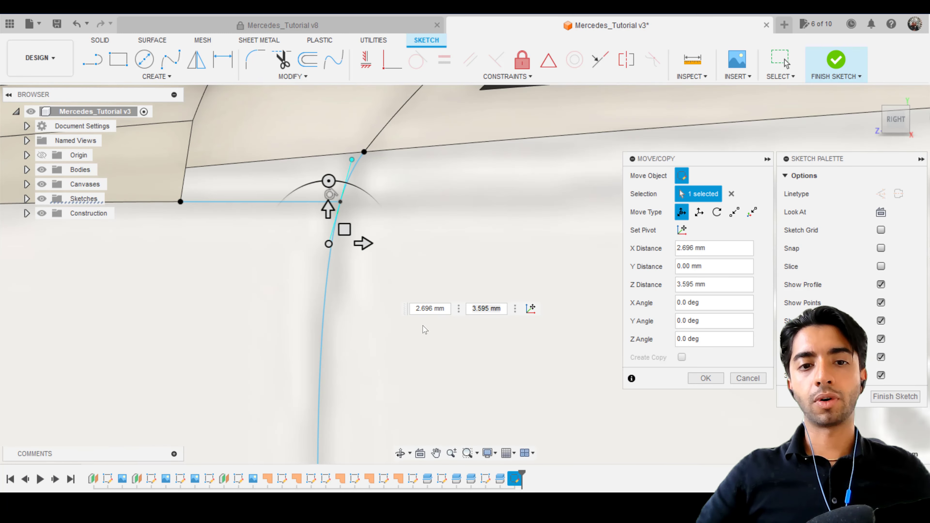
scroll(416, 351, "down", 6)
middle_click_drag(428, 396, 394, 289)
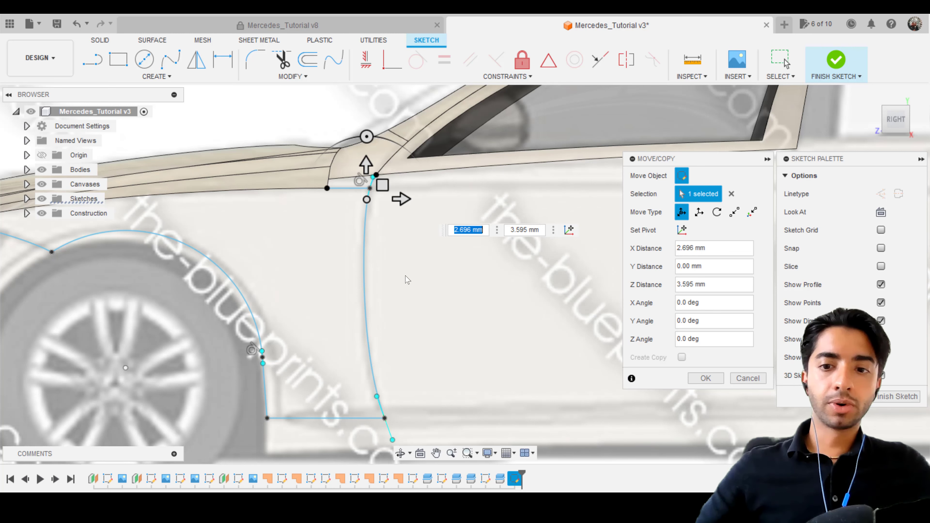
left_click(700, 380)
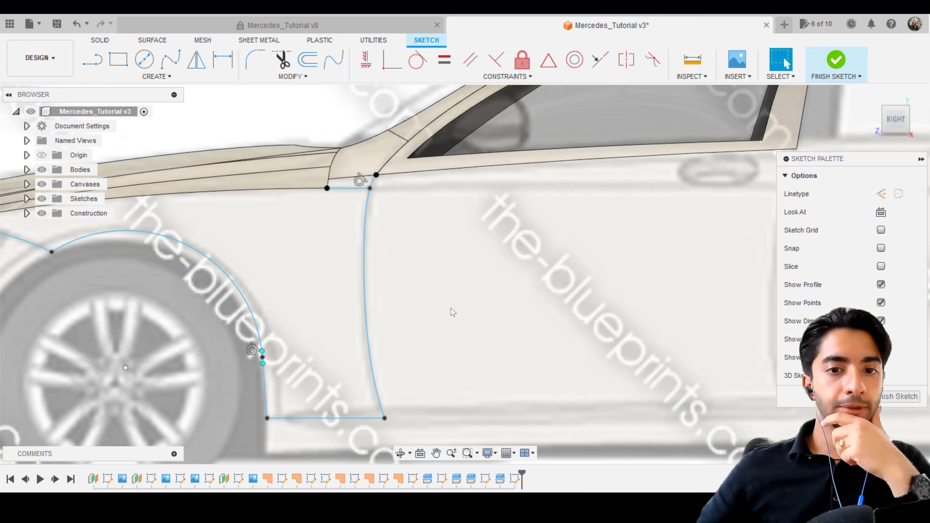
Step: Save the design as a new version with the description User Saved
key("ctrl+s")
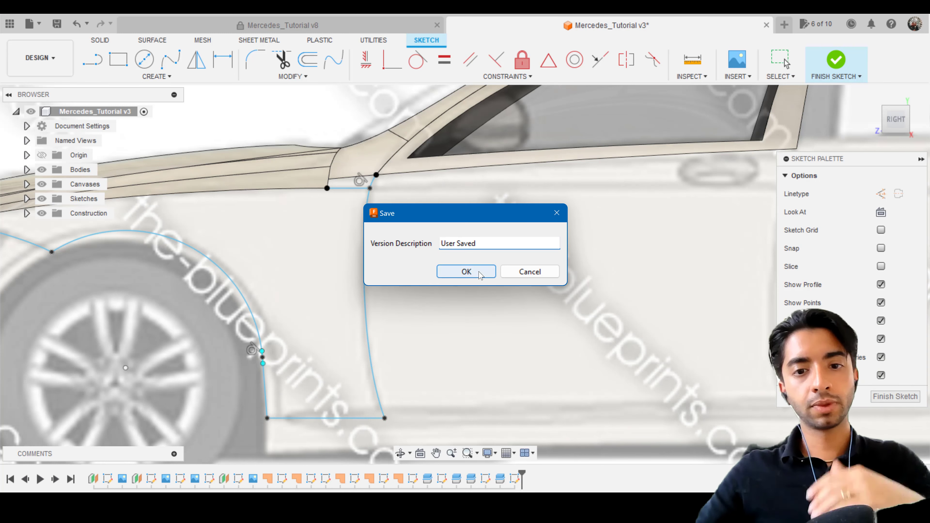
left_click(464, 270)
Step: Compare the long door gap spline and the short curved spline above it with the blueprint in the right side view
scroll(362, 209, "up", 1)
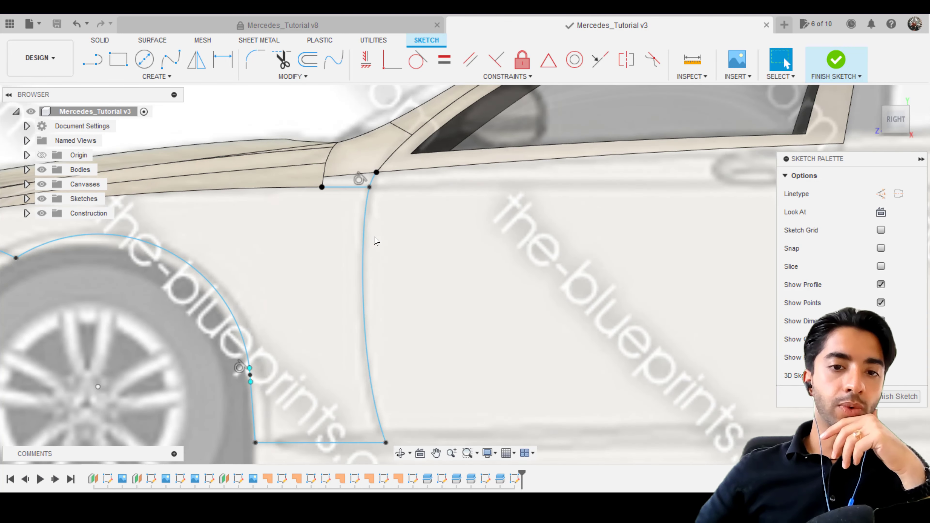
scroll(376, 241, "down", 3)
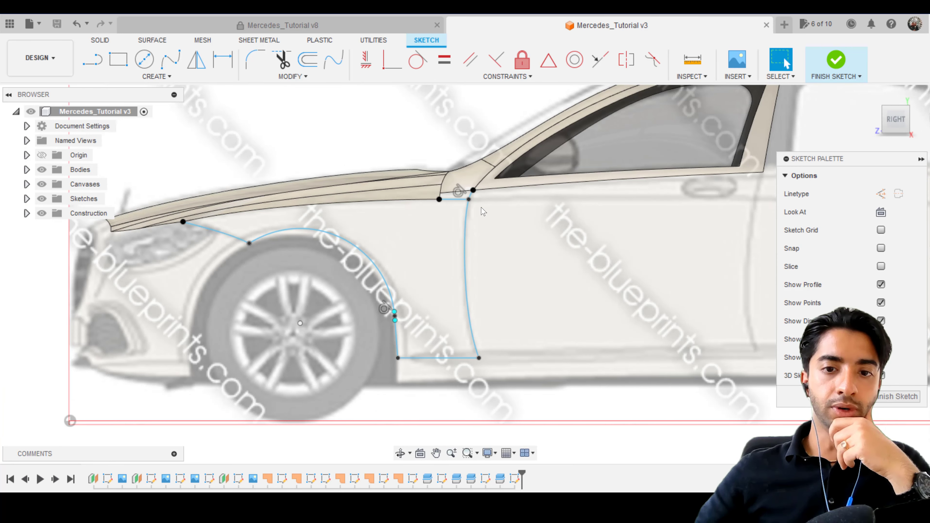
scroll(475, 204, "up", 2)
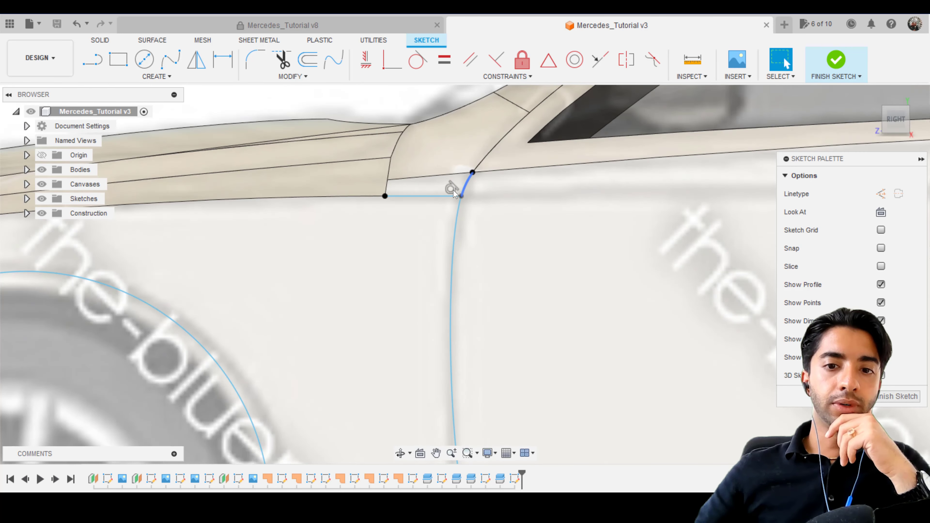
left_click(454, 196)
left_click(454, 222)
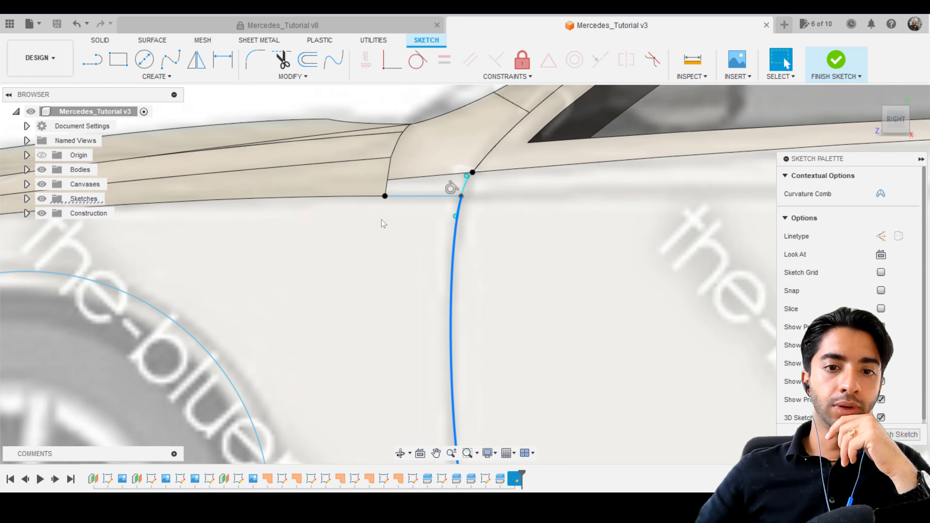
scroll(382, 220, "down", 2)
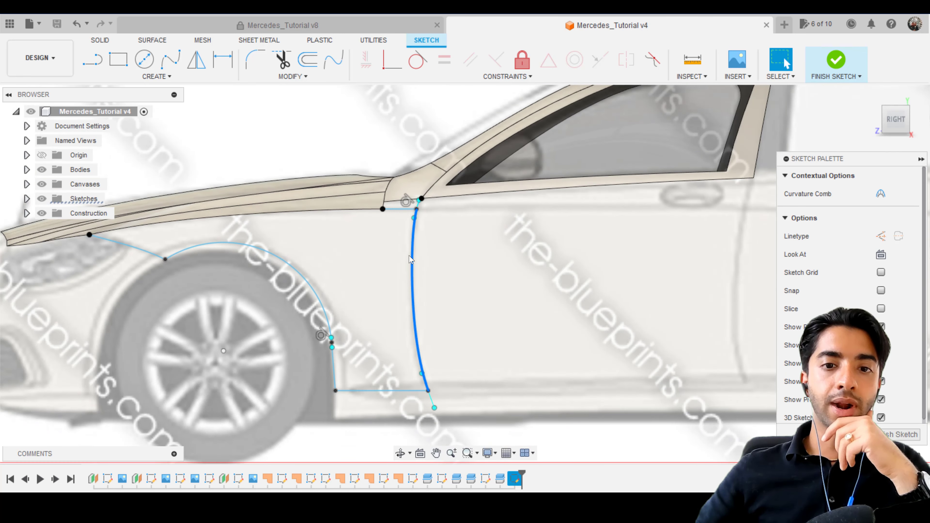
scroll(410, 262, "up", 4)
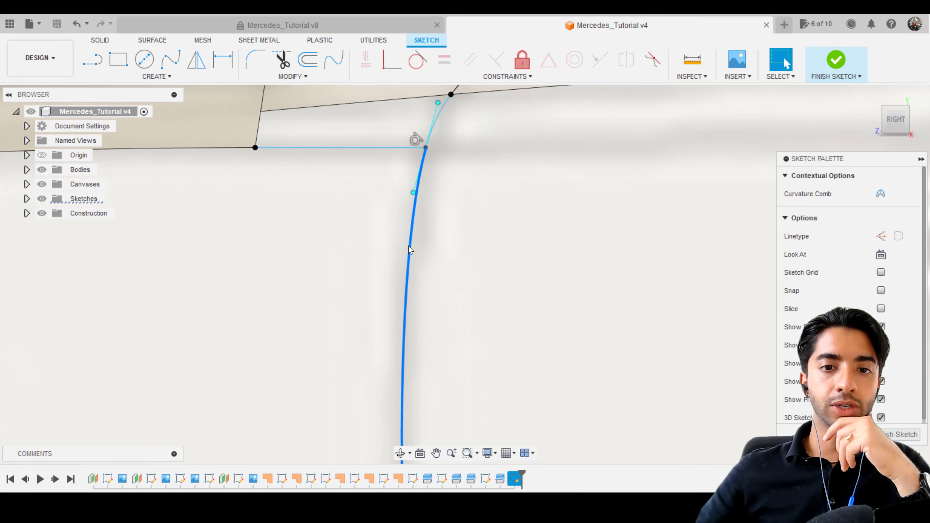
left_click(441, 117)
scroll(462, 247, "down", 4)
scroll(465, 250, "down", 2)
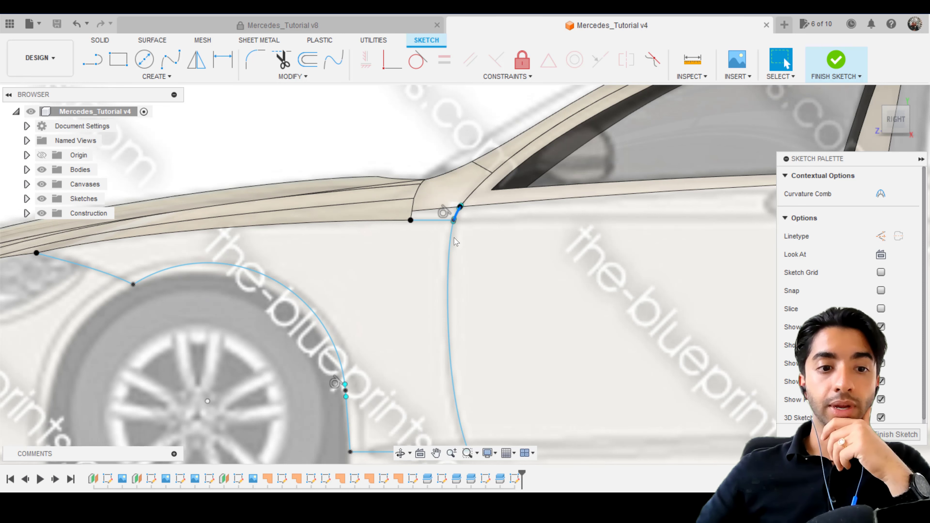
scroll(230, 322, "down", 4)
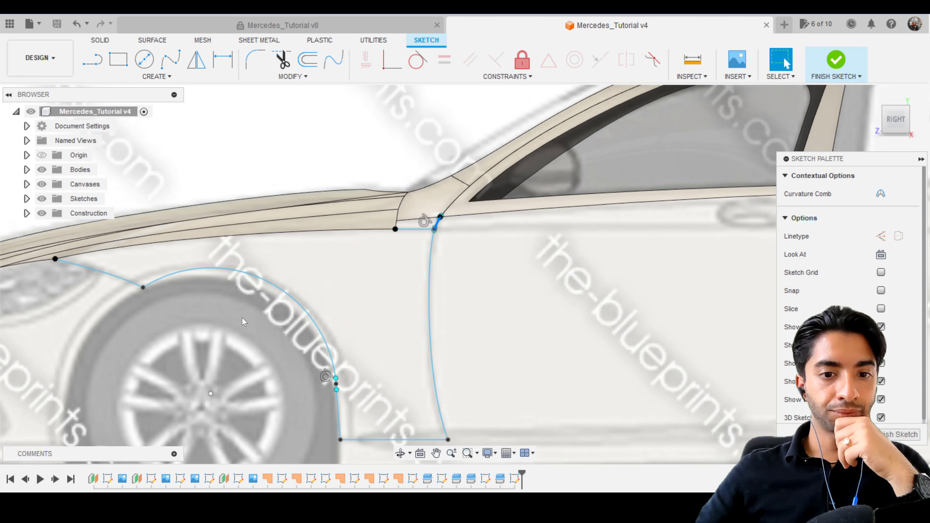
left_click(835, 60)
left_click(152, 40)
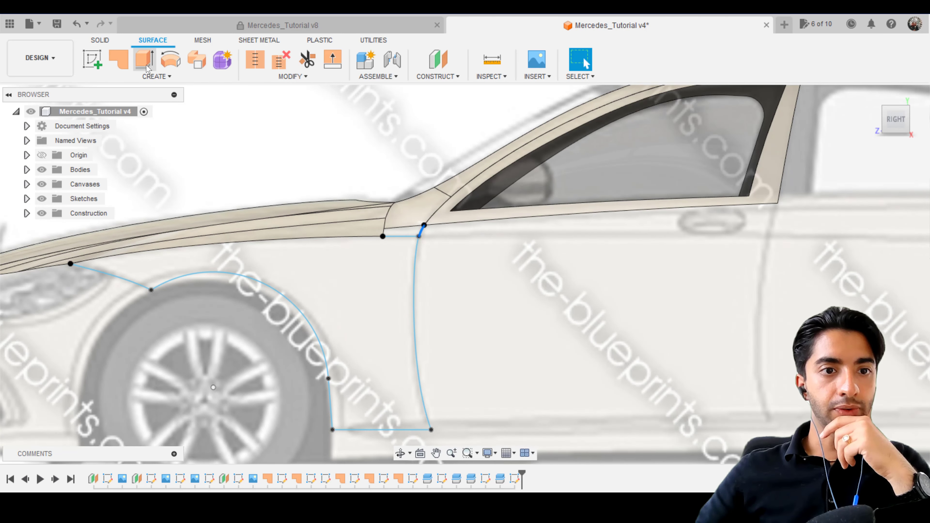
left_click(118, 60)
left_click(419, 233)
scroll(419, 233, "up", 3)
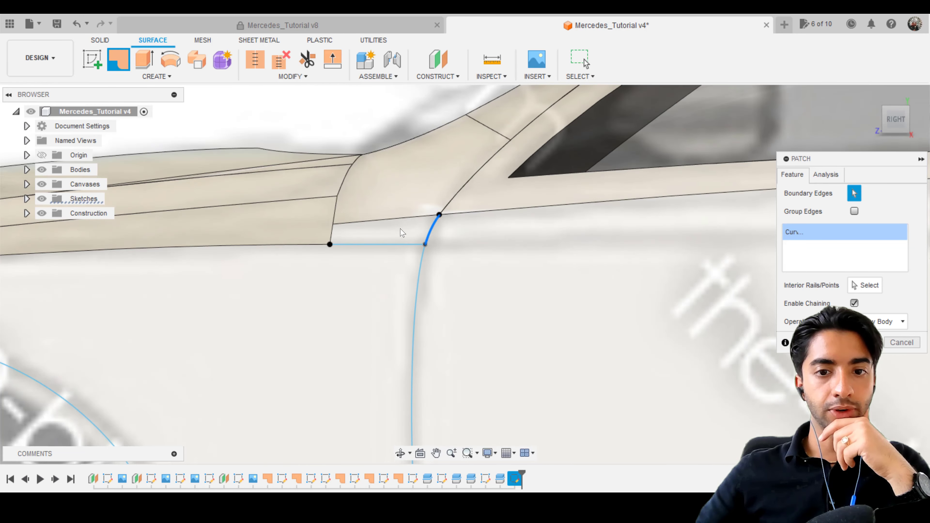
left_click(357, 245)
scroll(353, 242, "up", 2)
left_click(853, 304)
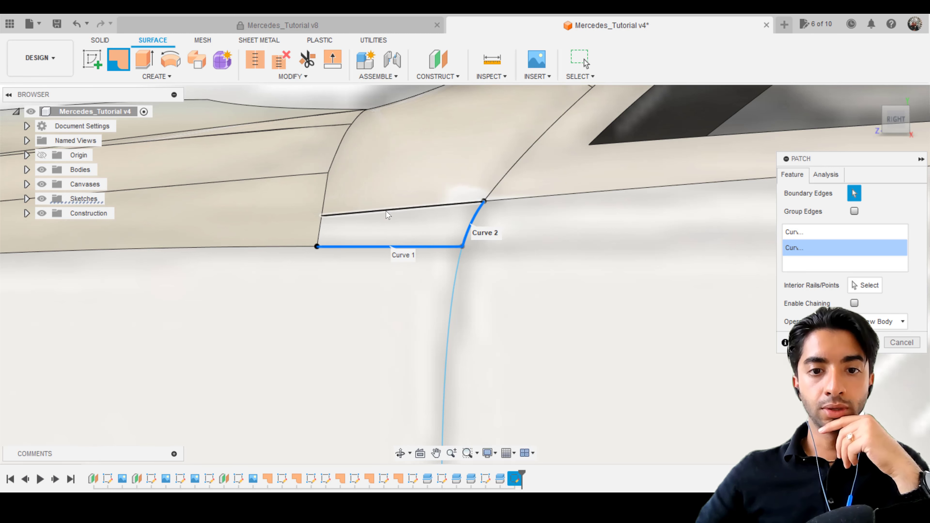
left_click(320, 232)
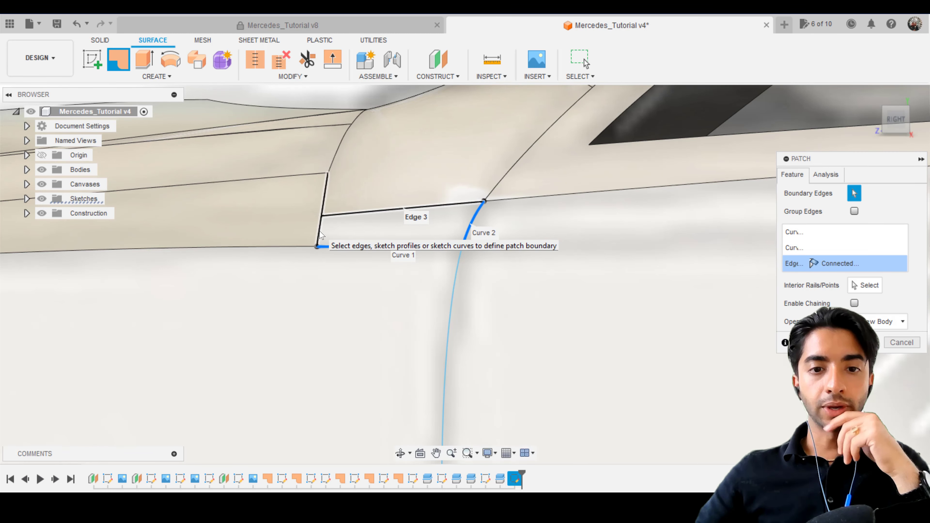
left_click(322, 209)
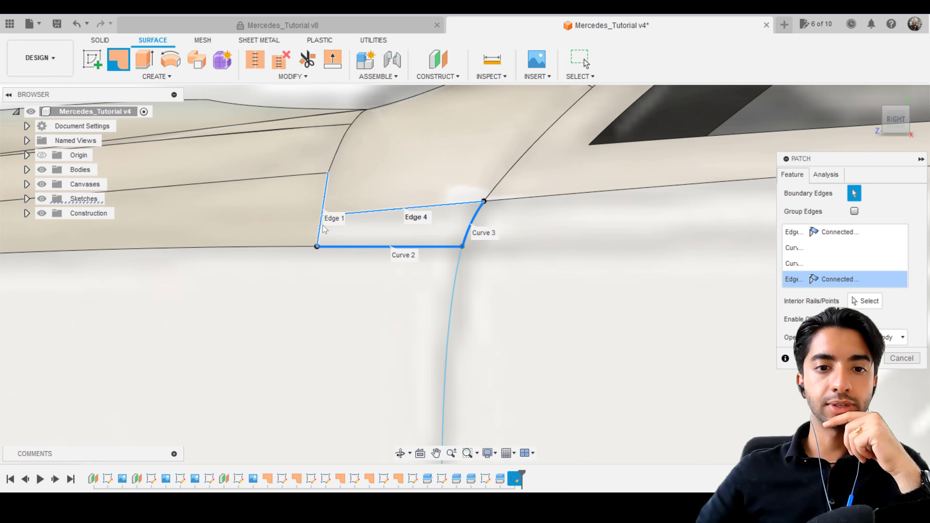
left_click(873, 358)
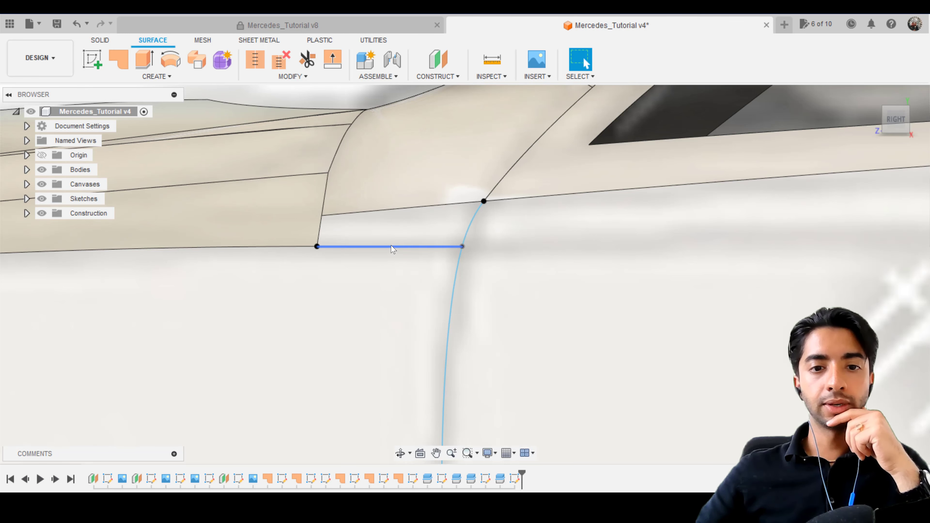
Step: Reopen the fender sketch containing the short straight line below the window frame for editing
left_click(401, 248)
right_click(402, 248)
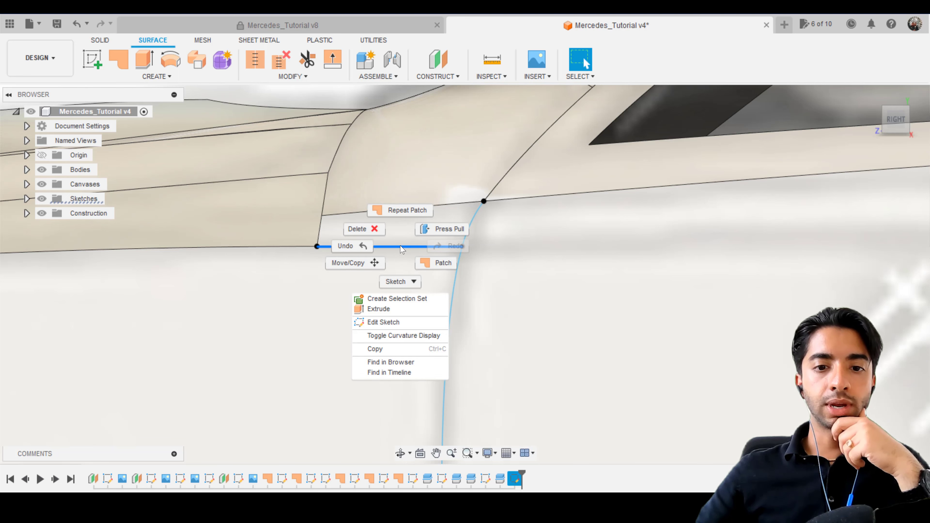
left_click(383, 322)
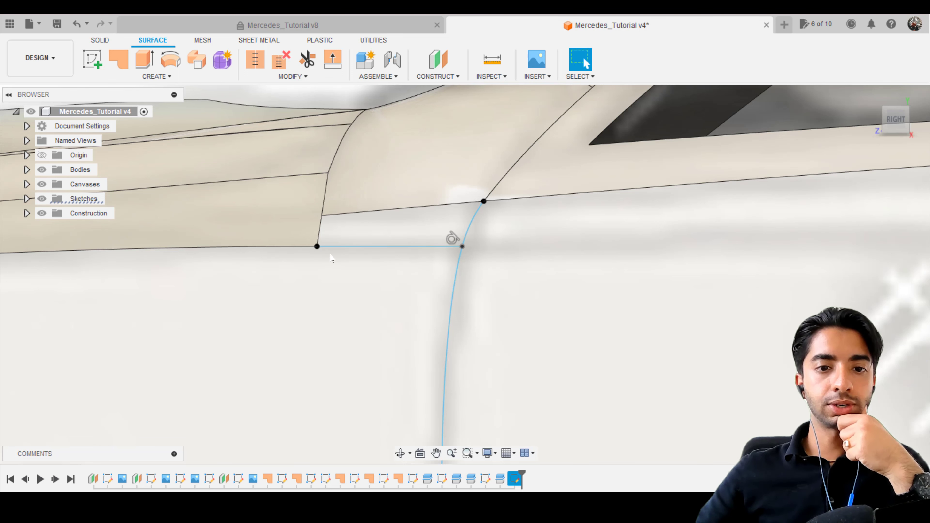
Step: Draw a three-point spline along the side panel's slanted rear edge, from the window frame's lower corner to the short straight line, and finish the sketch
left_click(170, 63)
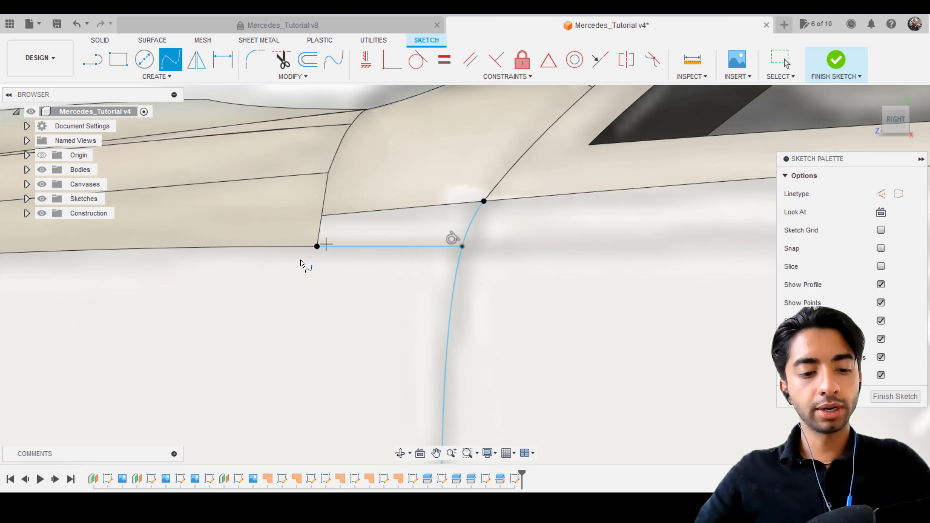
scroll(297, 262, "down", 10)
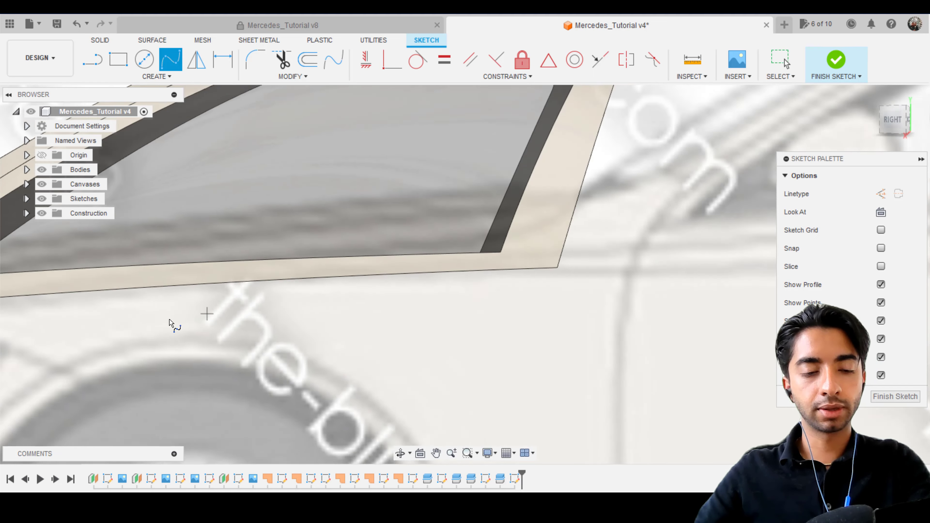
scroll(434, 305, "up", 10)
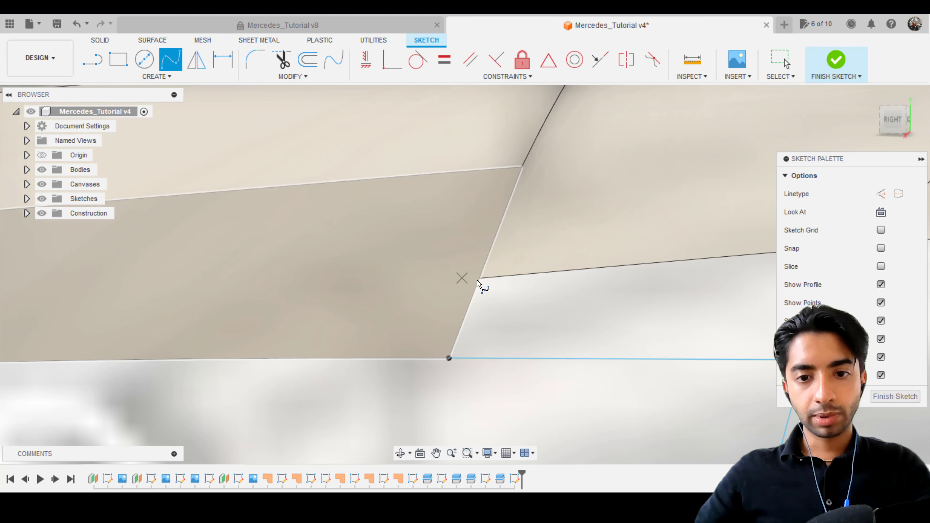
left_click(479, 278)
left_click(466, 310)
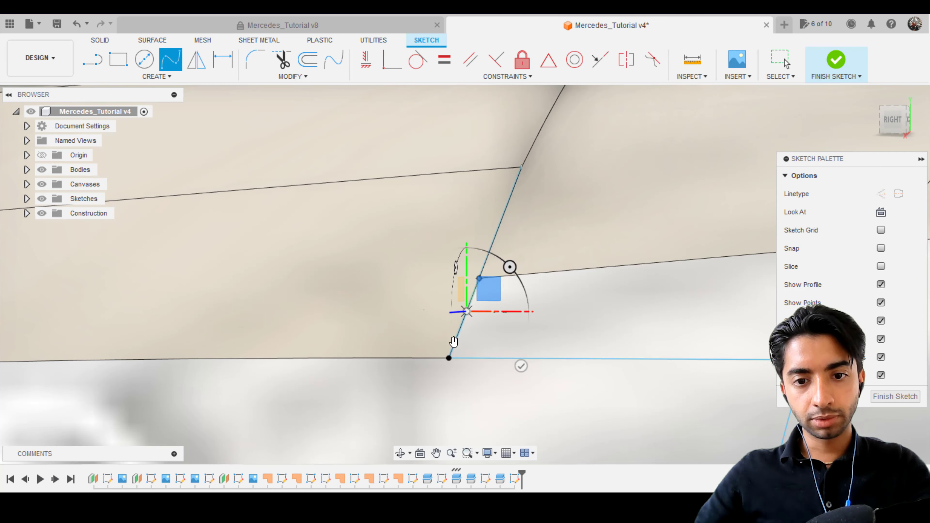
left_click(448, 358)
key("Escape")
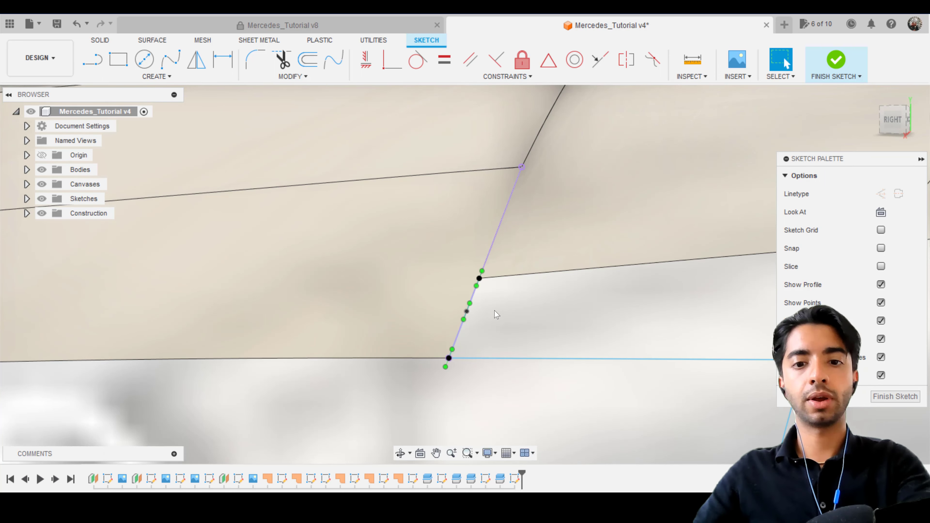
left_click(463, 330)
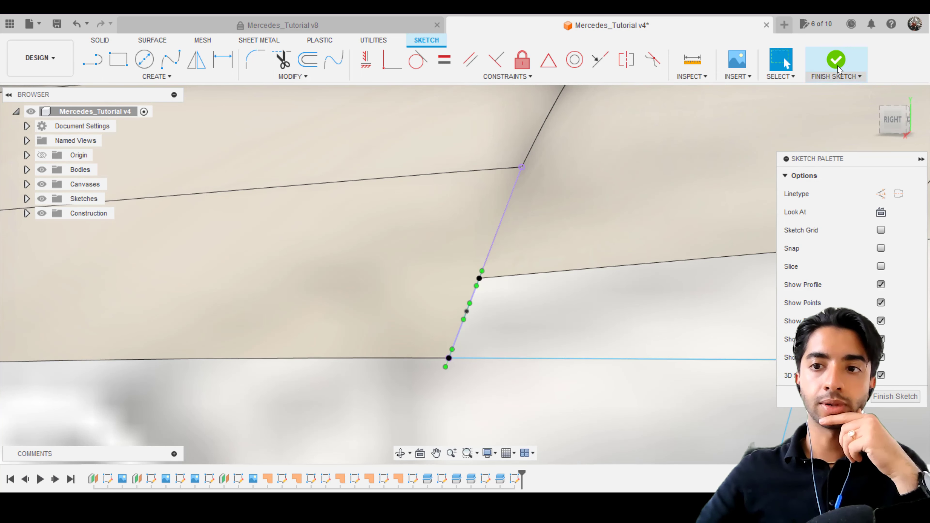
left_click(838, 65)
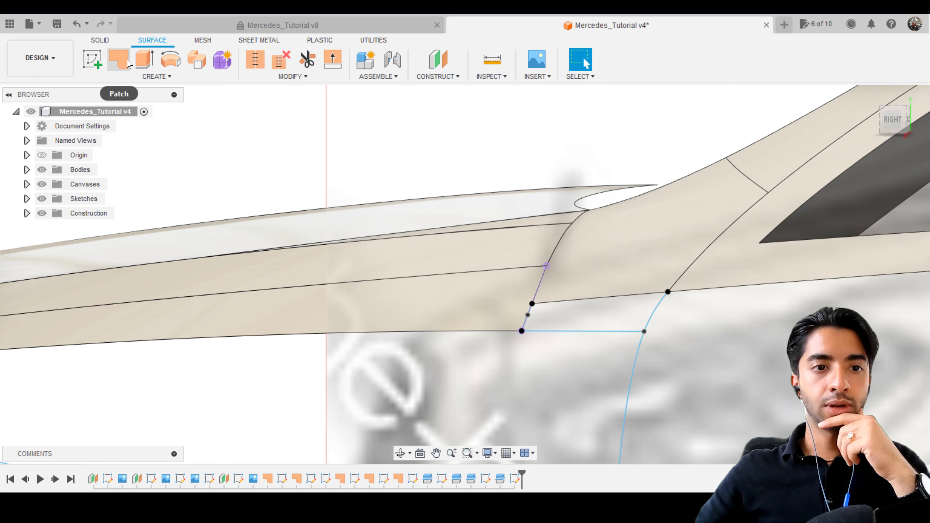
Step: Patch the small four-sided gap below the window frame as a new body, bounded by the new spline, straight line, door-gap curve and frame edge
left_click(118, 59)
left_click(854, 248)
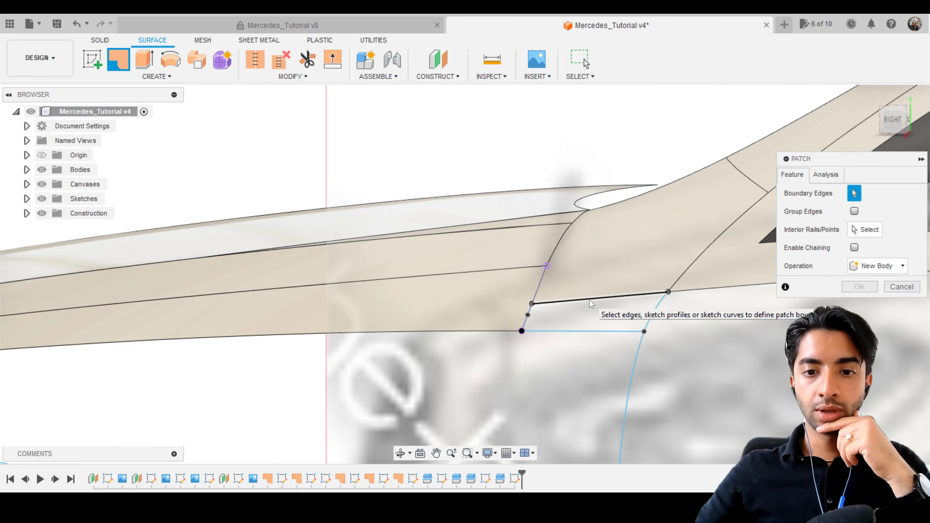
left_click(528, 324)
left_click(577, 331)
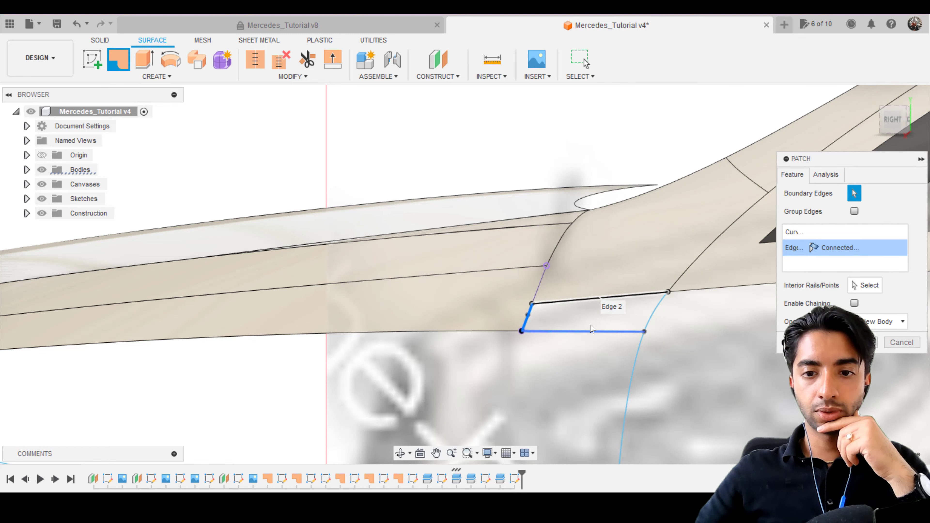
left_click(653, 315)
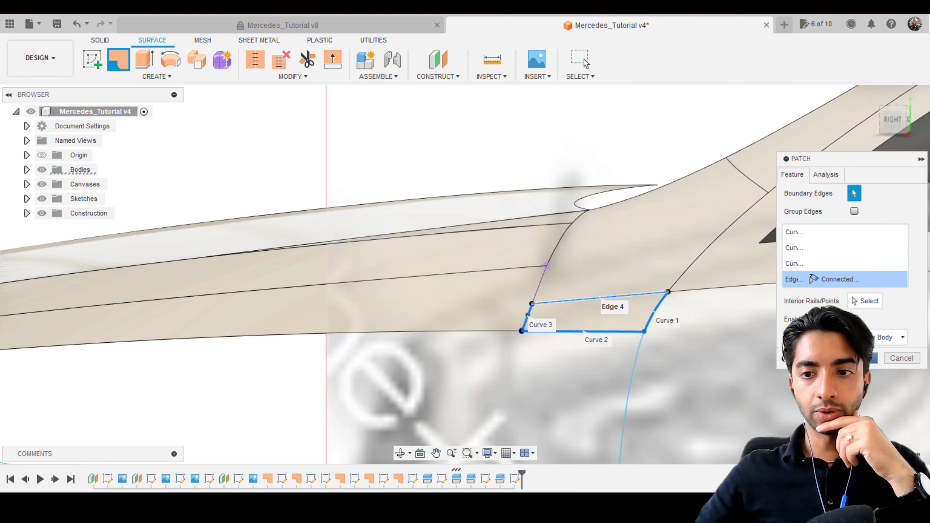
key("Return")
Step: Make Sketch105 with the fender outline visible again
scroll(522, 357, "down", 3)
scroll(521, 357, "down", 5)
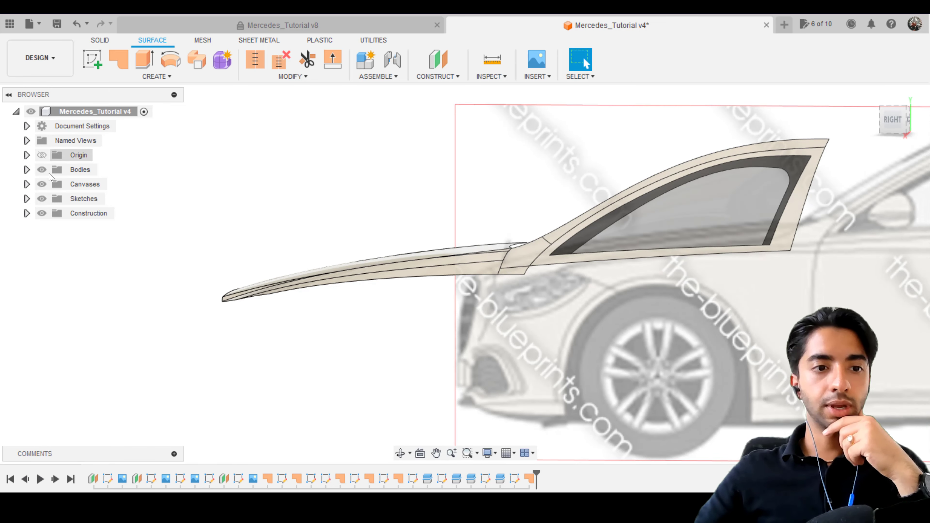
left_click(27, 199)
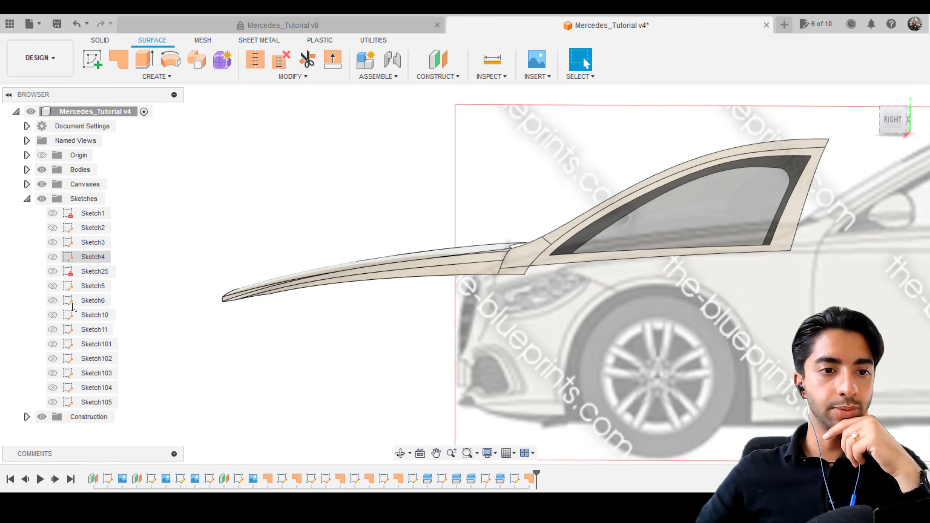
left_click(52, 401)
middle_click_drag(235, 381, 241, 276)
Step: Patch the fender as a new body from the hood-side edge, short straight line, headlight curve, wheel arch, lower lines and door gap spline
left_click(125, 65)
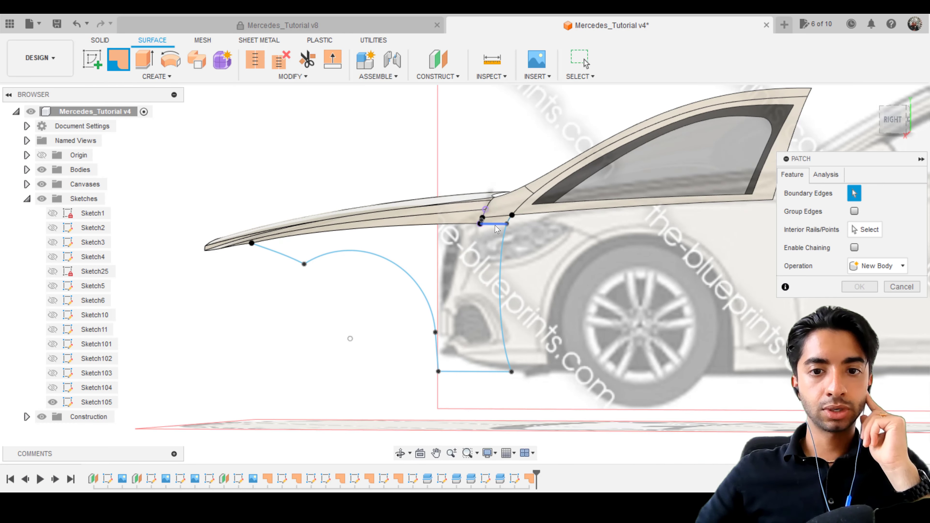
left_click(477, 224)
left_click(369, 228)
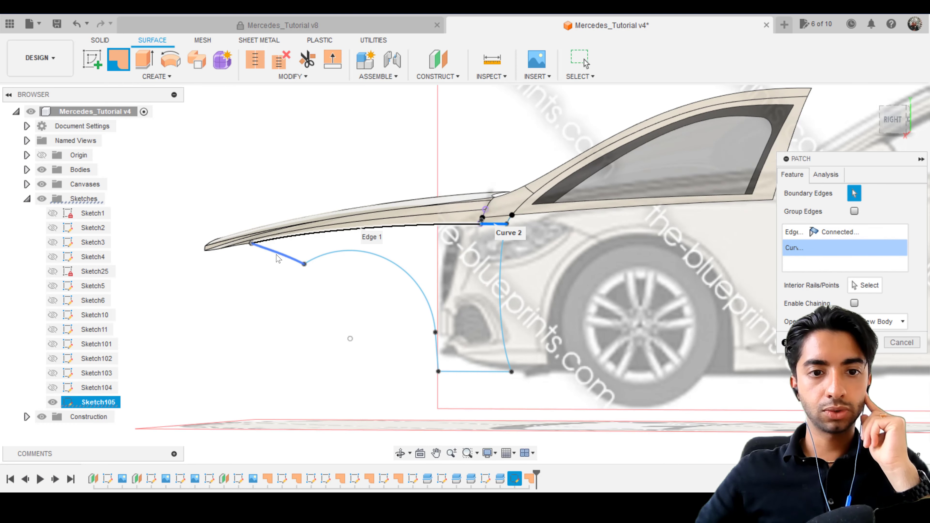
left_click(374, 255)
left_click(373, 254)
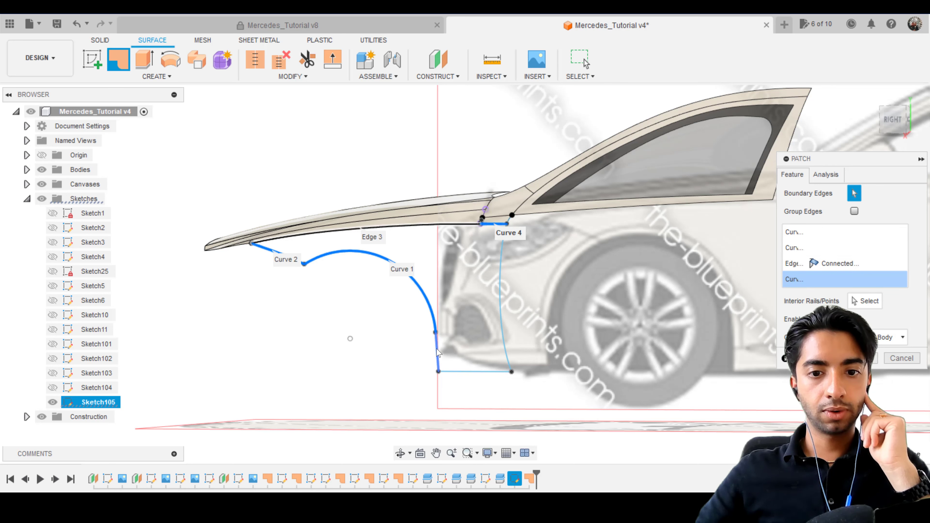
left_click(437, 352)
left_click(480, 372)
left_click(509, 336)
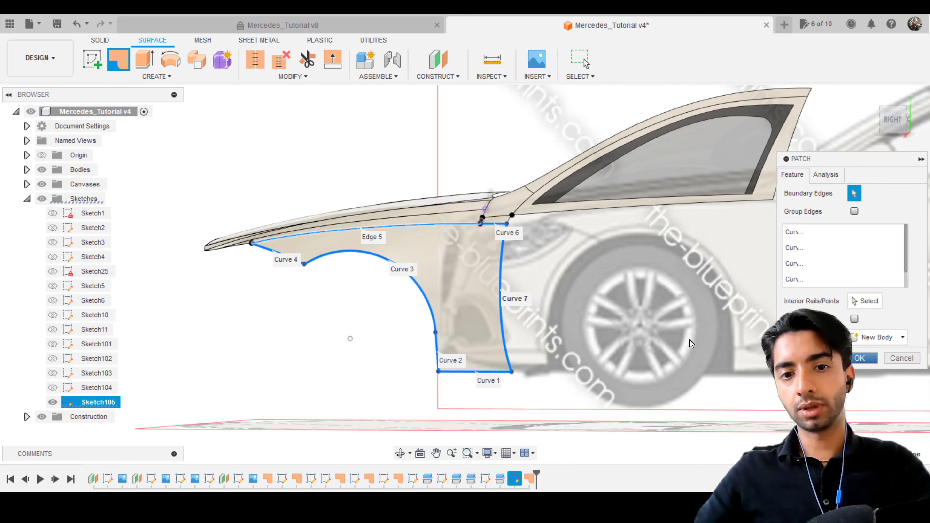
left_click(860, 358)
Step: Compare the fender patch and its wheel arch with the blueprints in the front, right and top views
middle_click_drag(414, 300, 596, 299, "shift")
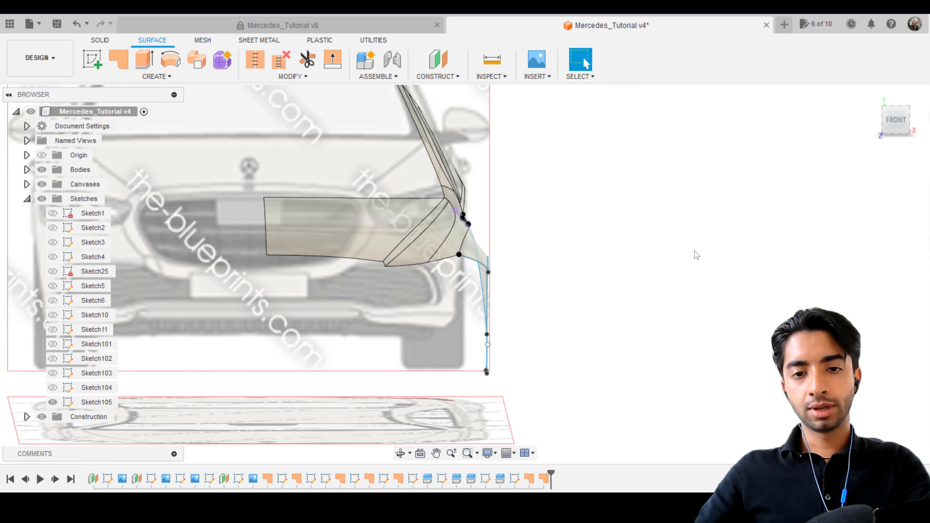
left_click(896, 123)
scroll(457, 304, "up", 5)
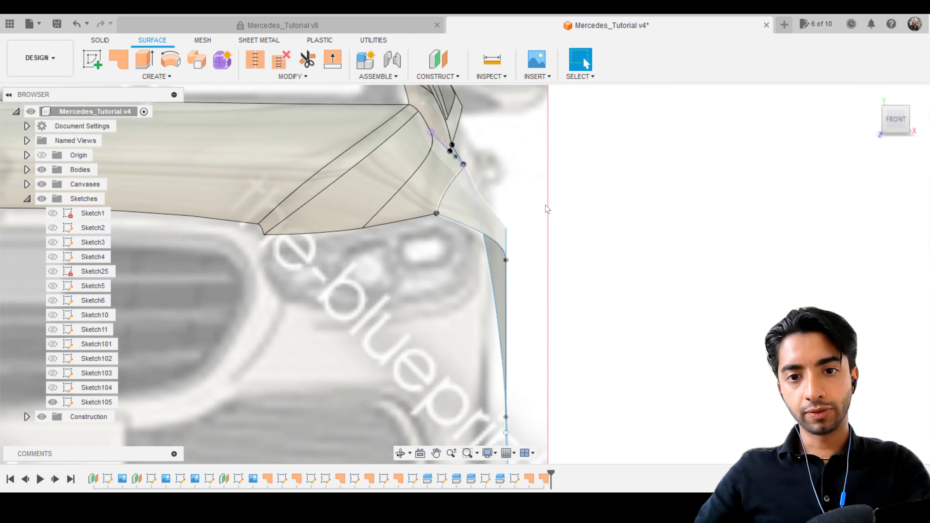
scroll(521, 213, "up", 1)
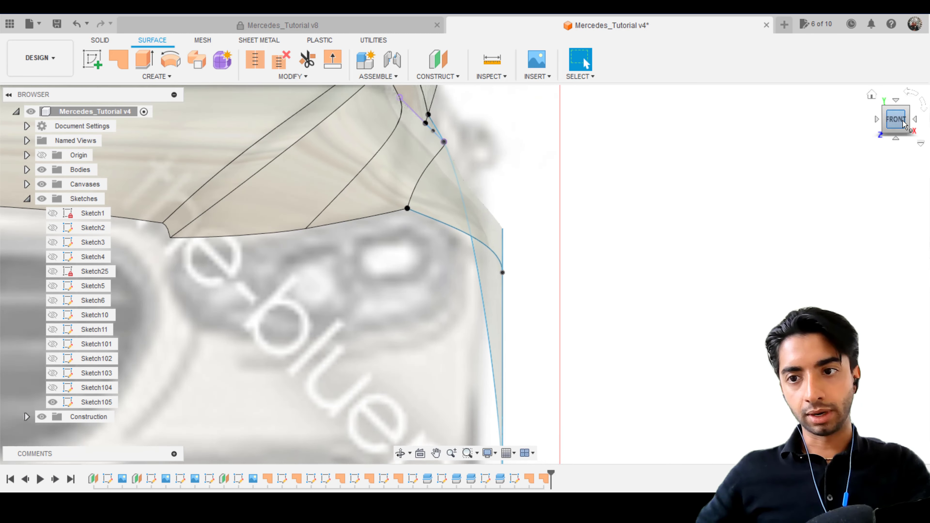
left_click(921, 122)
scroll(492, 264, "down", 6)
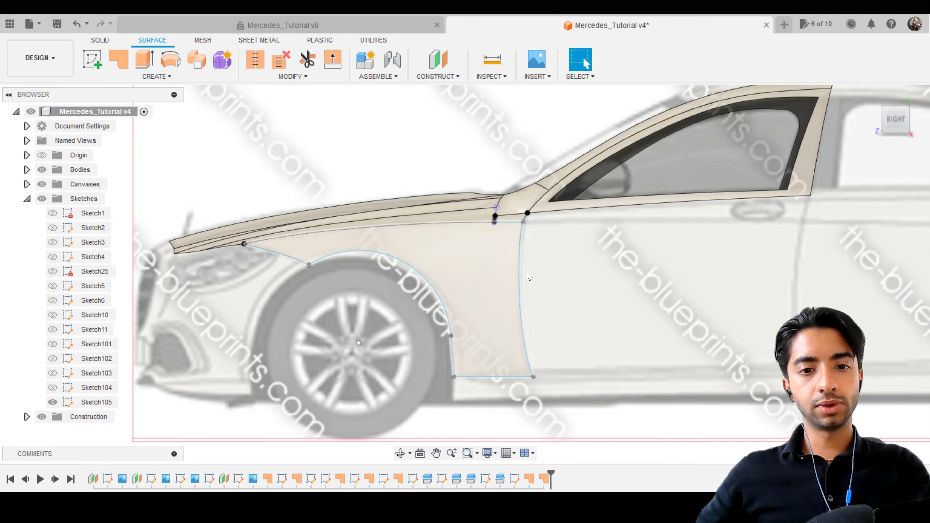
scroll(532, 356, "up", 3)
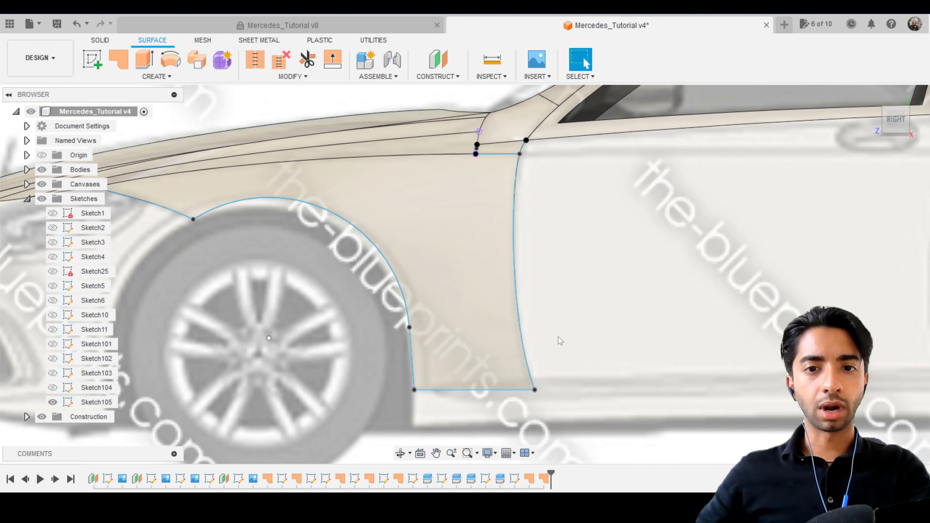
left_click(895, 109)
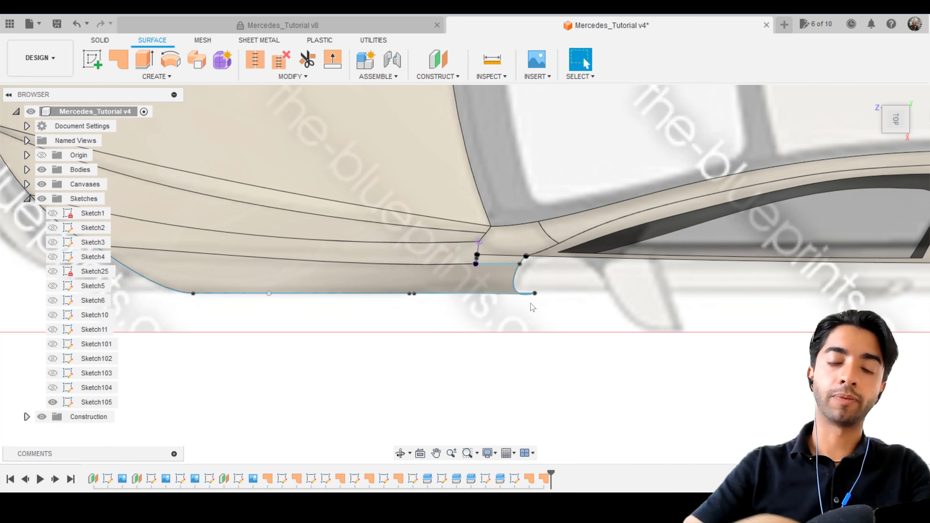
left_click(895, 142)
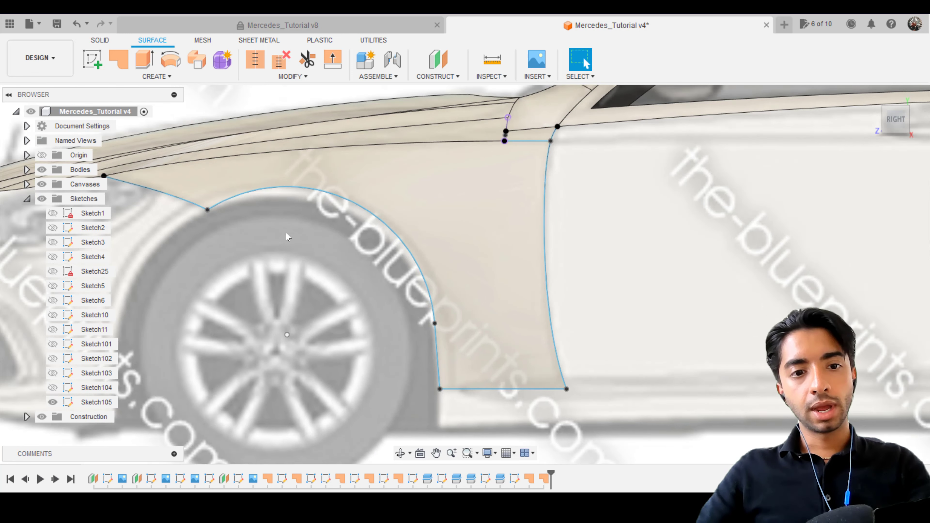
left_click(304, 190)
left_click(208, 216)
left_click(369, 213)
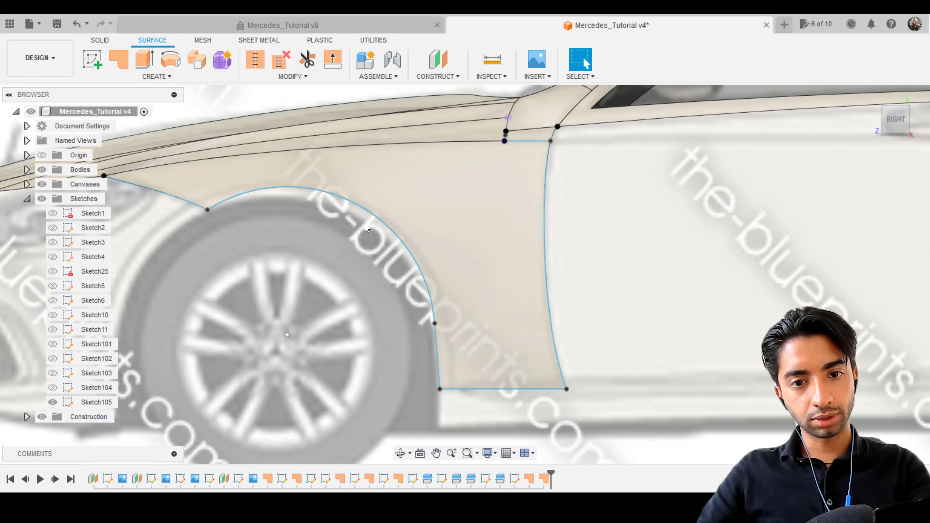
Step: Reopen the fender outline sketch for editing and delete the wheel arch curve
right_click(330, 195)
left_click(348, 273)
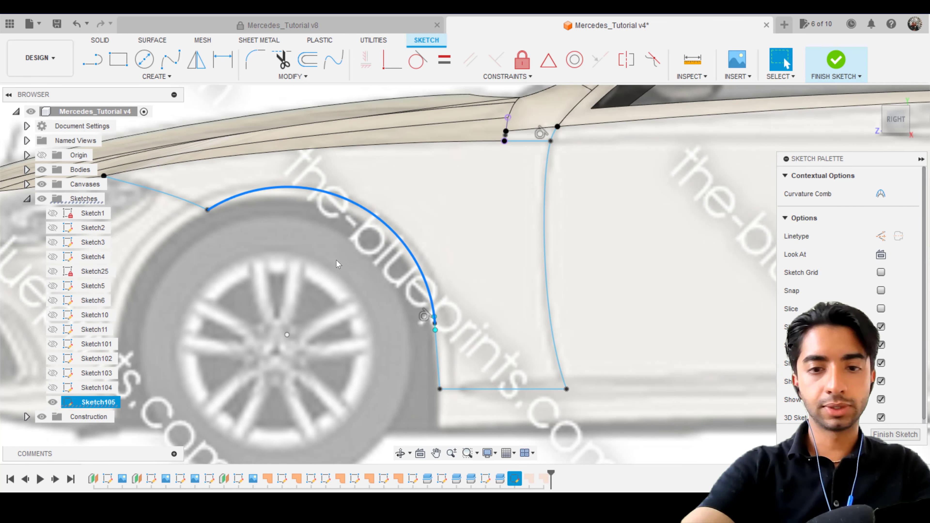
key("Delete")
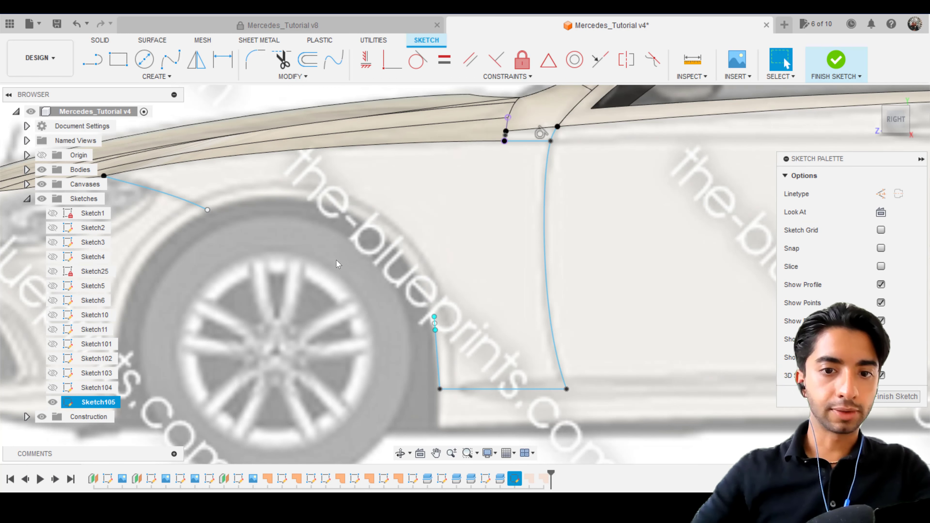
Step: Draw a 3-point arc along the blueprint's wheel arch, from the headlight curve's end to the upper end of the short line behind the wheel
left_click(165, 77)
mouse_move(146, 126)
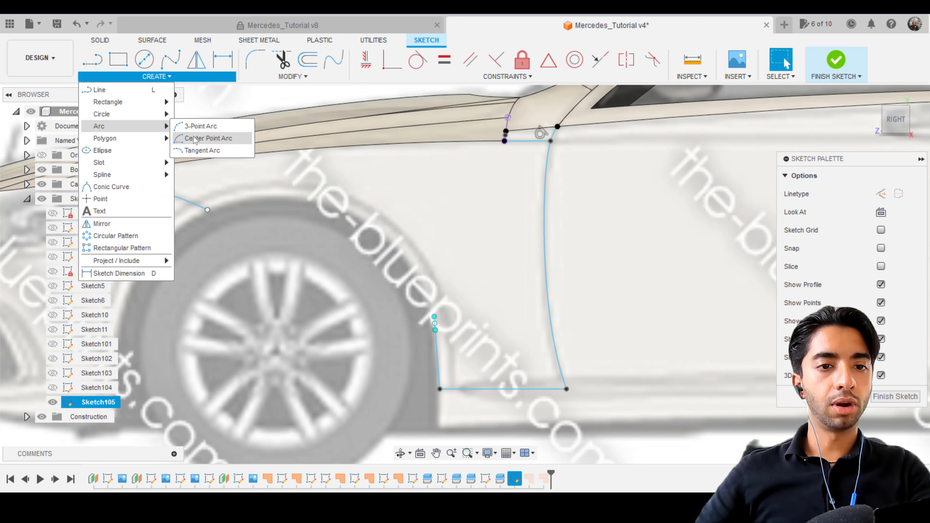
left_click(200, 126)
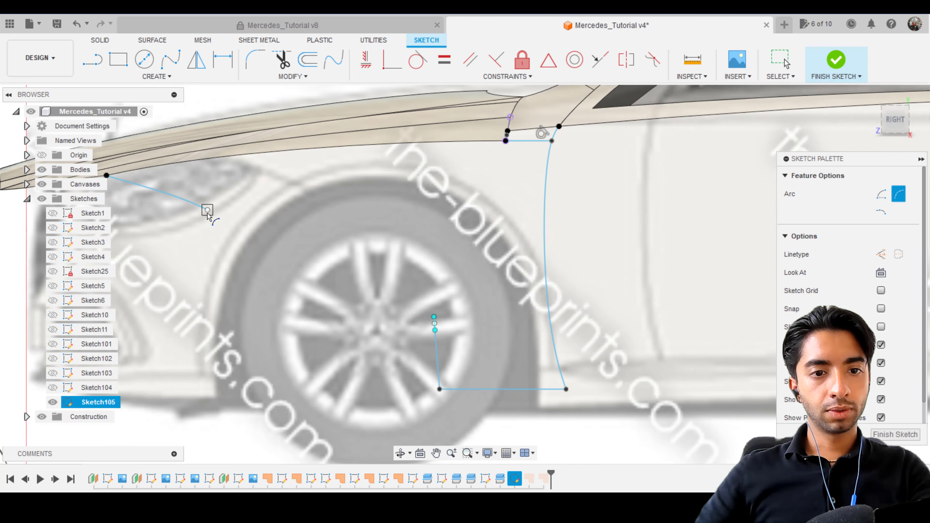
left_click(207, 210)
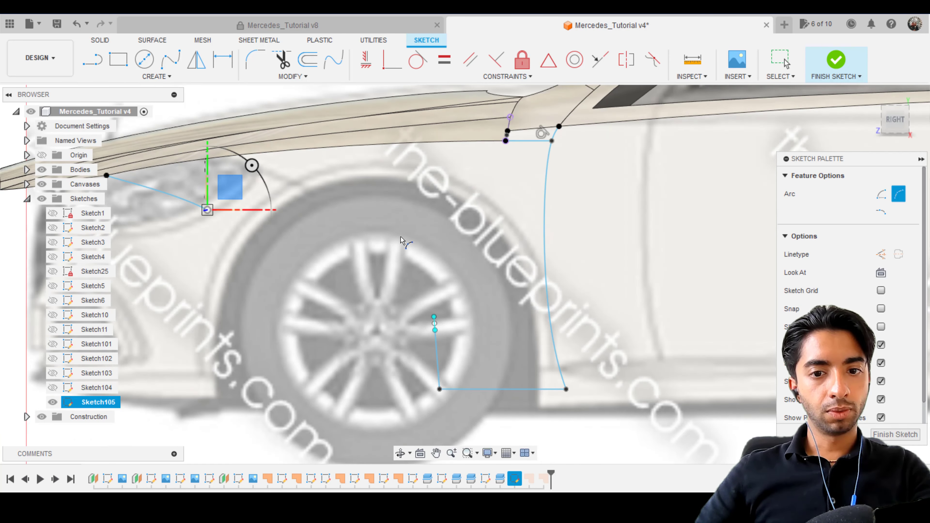
left_click(434, 323)
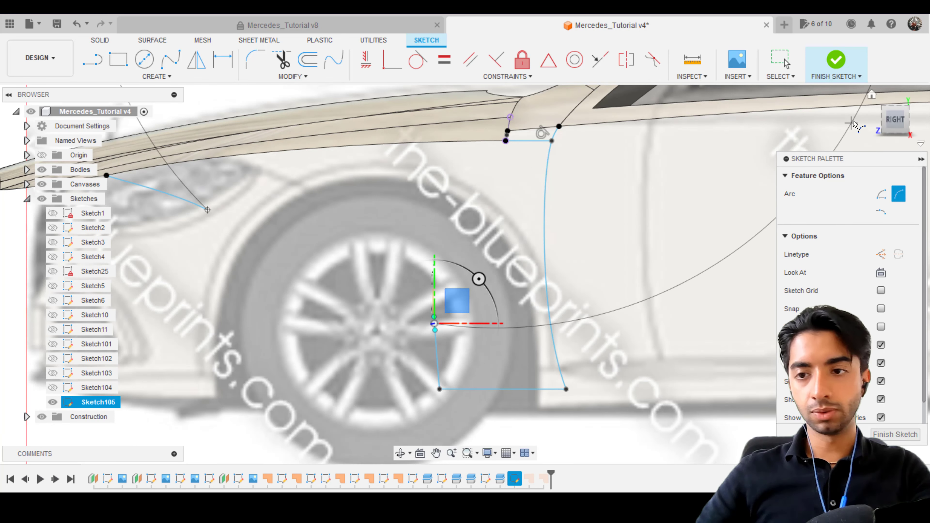
left_click(894, 127)
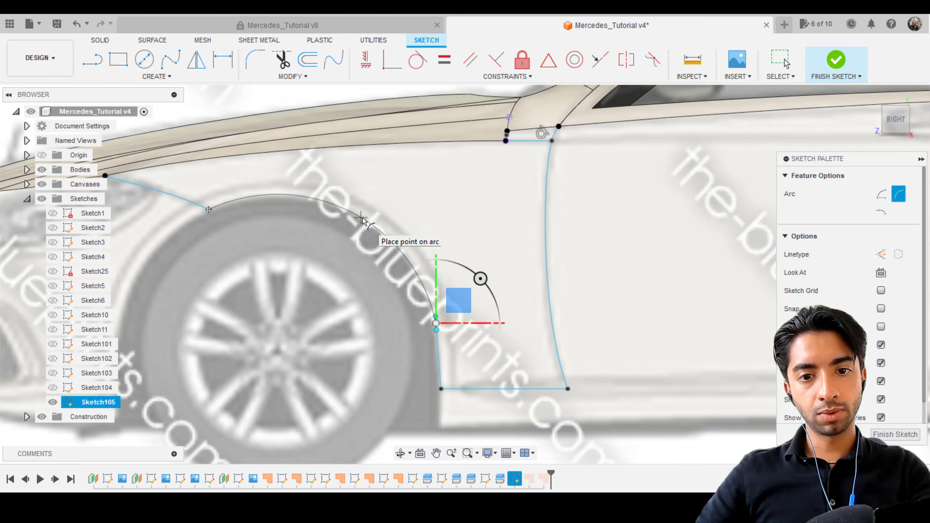
left_click(374, 225)
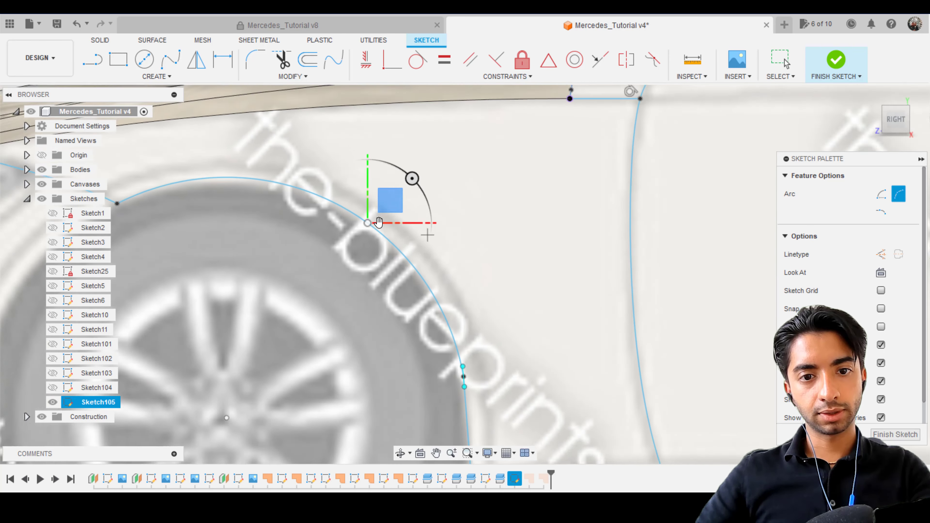
scroll(373, 222, "up", 3)
key("Escape")
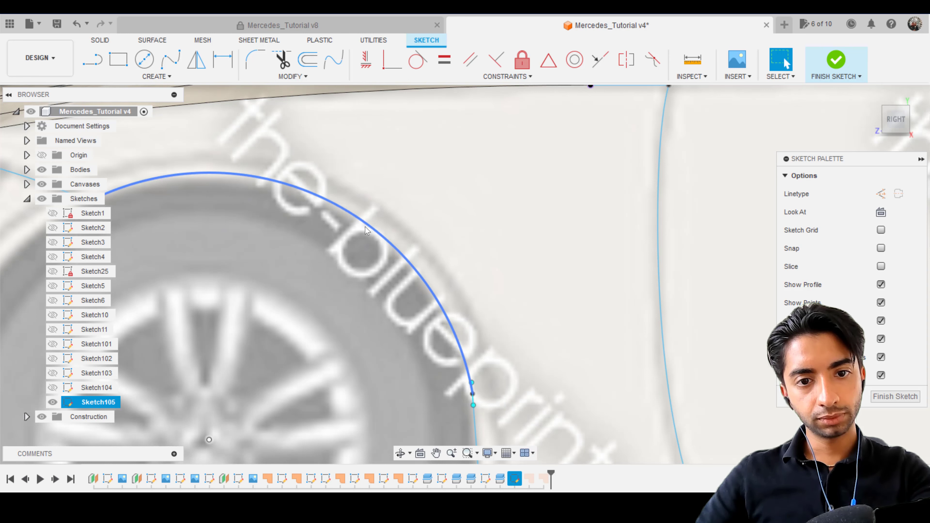
left_click(366, 228)
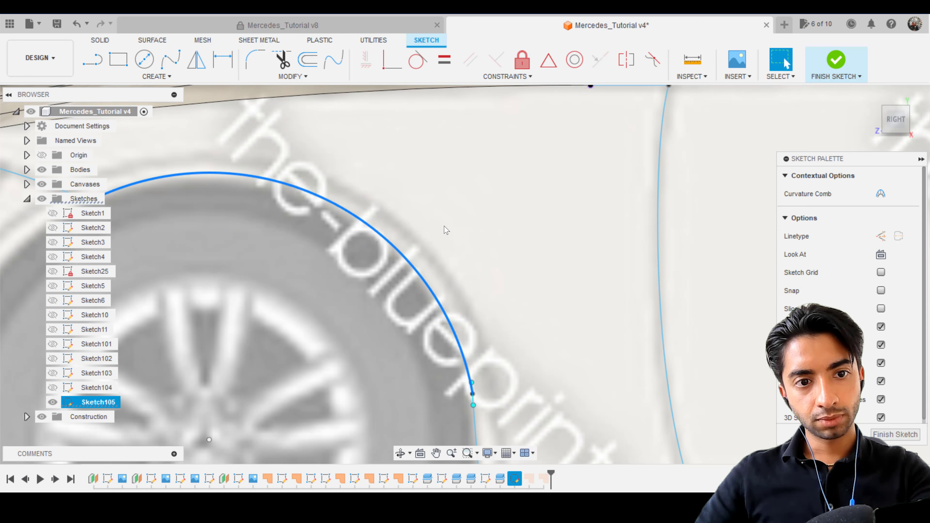
scroll(446, 230, "down", 3)
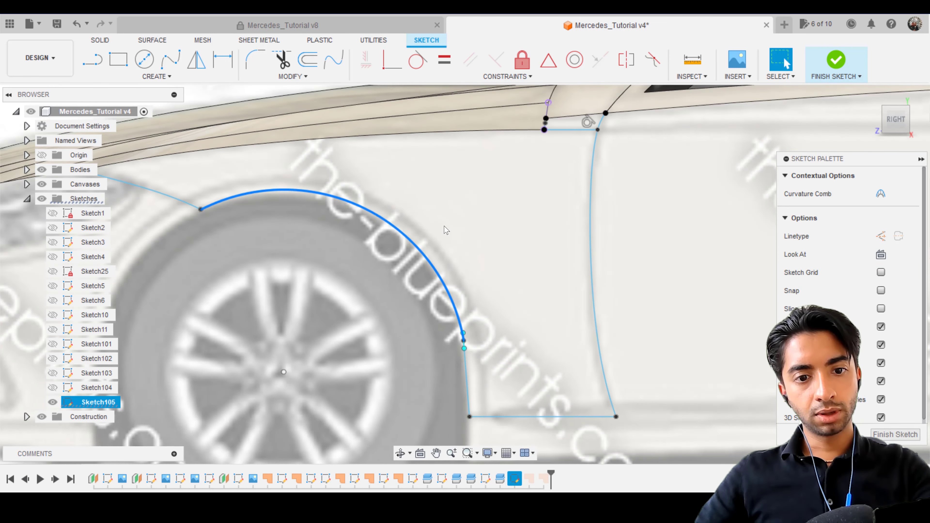
Step: Try to move the centre point of the wheel arch arc, and delete the arc
left_click(282, 373)
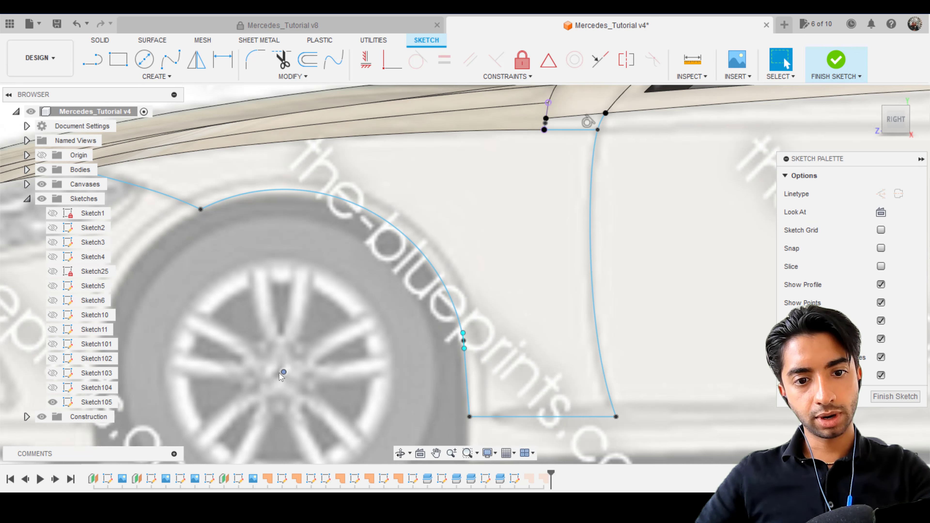
key("m")
left_click_drag(275, 381, 288, 367)
key("Escape")
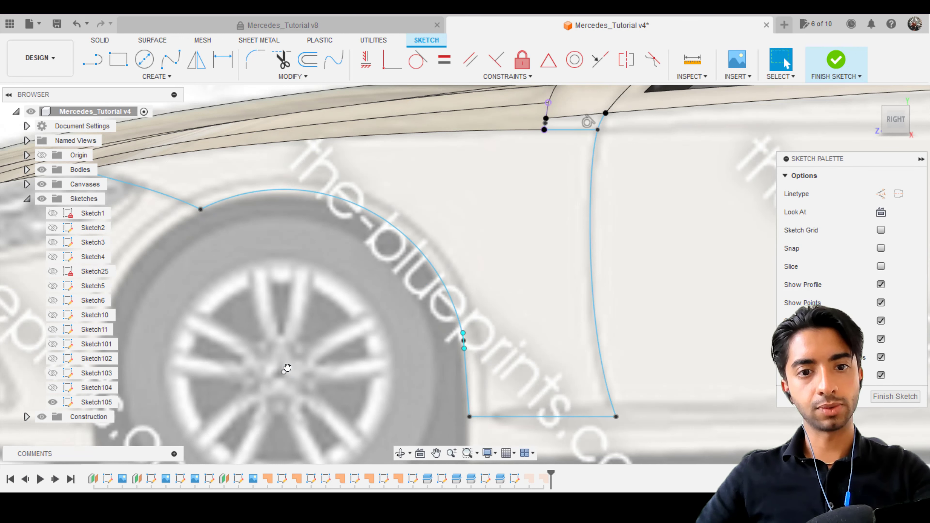
key("Delete")
Step: Redraw the wheel arch as a 3-point arc from the headlight curve's end to the short line behind the wheel, following the blueprint, and finish the sketch
left_click(157, 76)
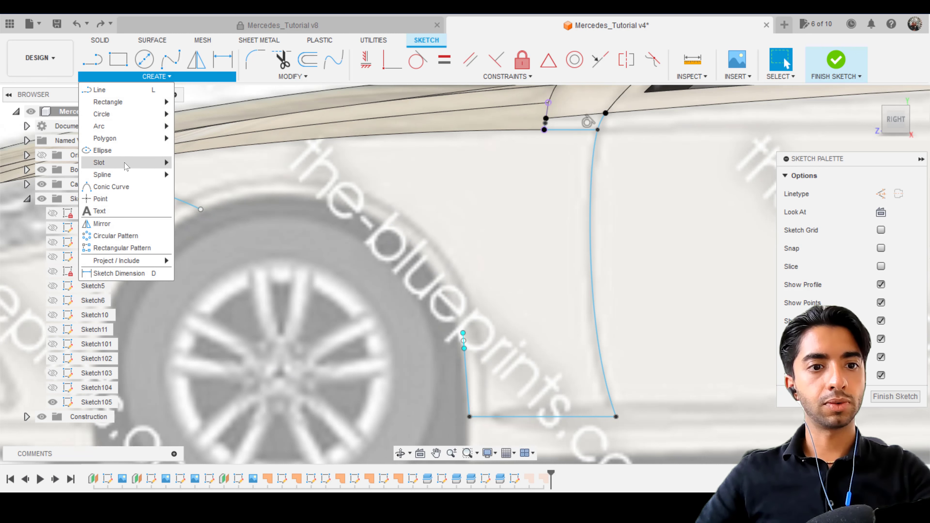
mouse_move(129, 127)
left_click(200, 139)
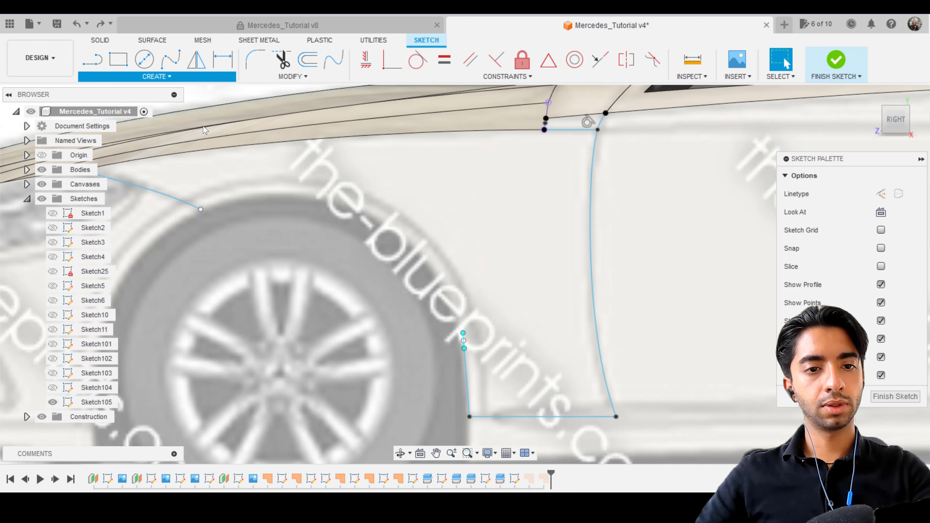
mouse_move(196, 231)
middle_mouse_down("shift")
mouse_move(193, 253)
mouse_move(476, 189)
middle_mouse_up("shift")
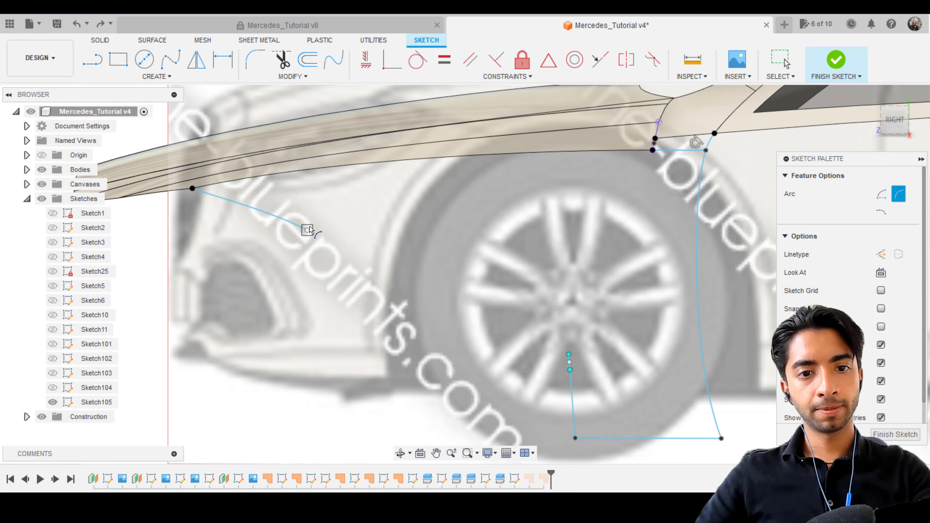
left_click(307, 230)
left_click(568, 362)
left_click(568, 296)
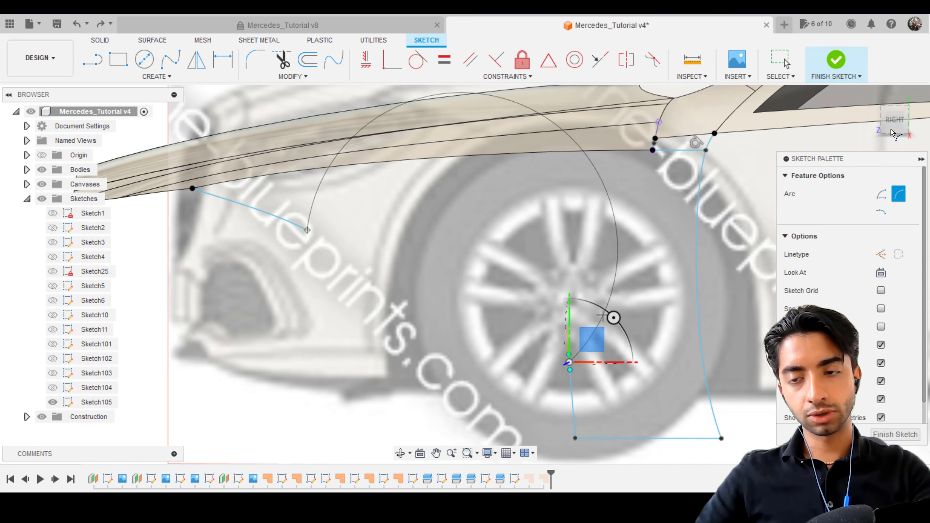
left_click(897, 122)
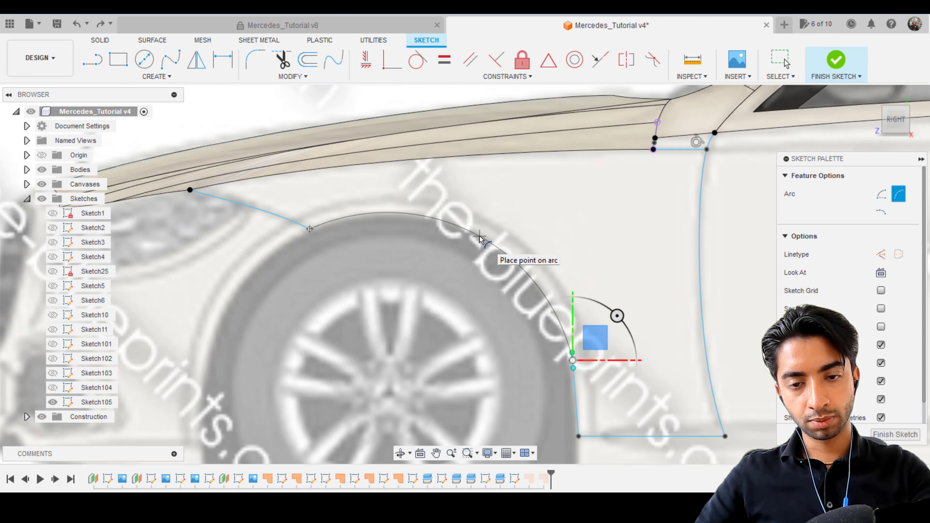
left_click(482, 238)
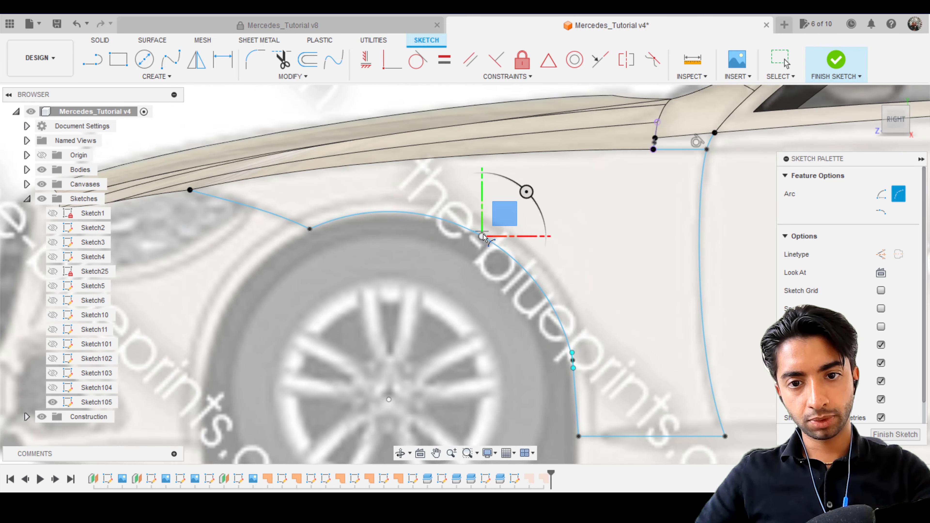
scroll(635, 188, "down", 1)
scroll(635, 189, "down", 2)
left_click(835, 61)
Step: Edit the fender patch and add the new wheel arch arc, the short straight line and the hood-side edge to its boundary
scroll(535, 214, "up", 4)
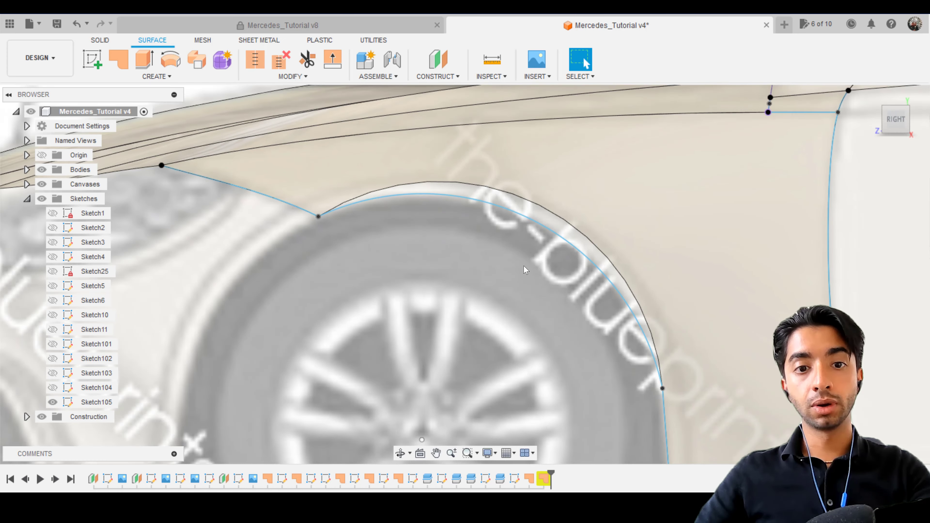
right_click(545, 482)
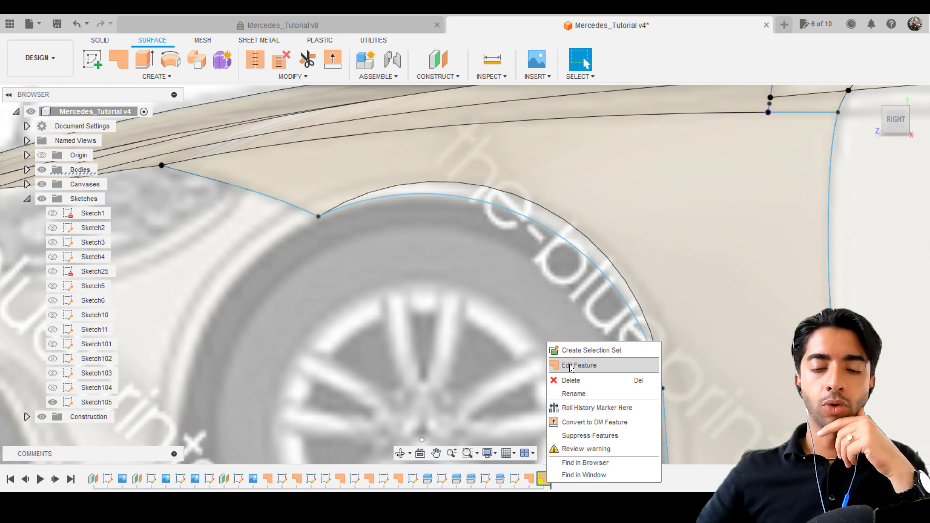
left_click(582, 365)
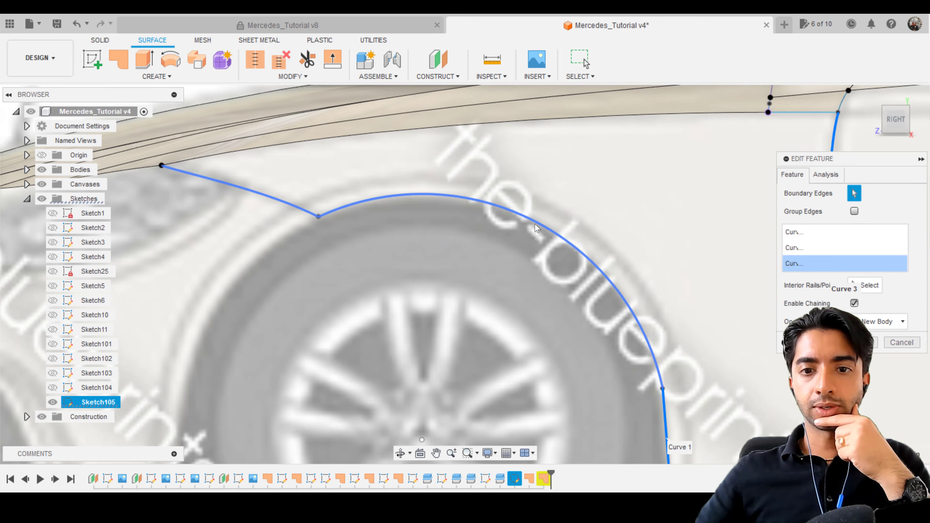
left_click(533, 222)
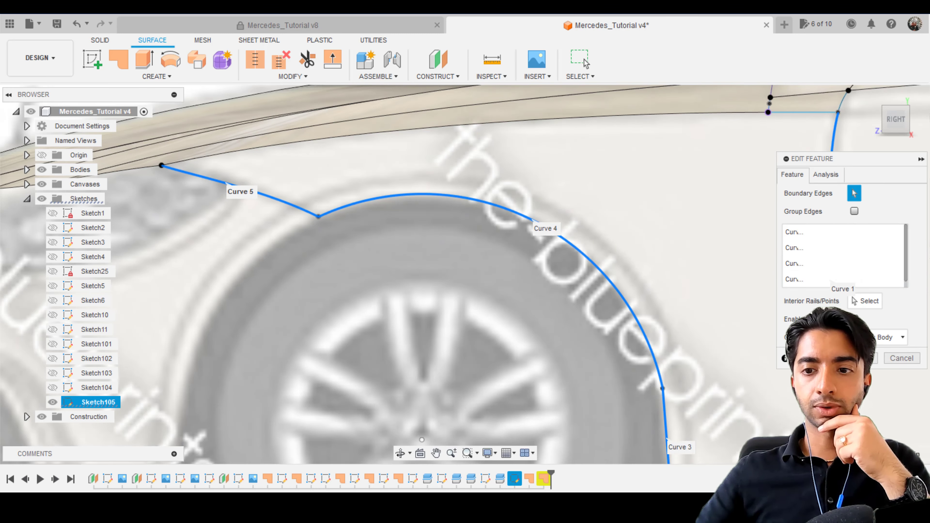
scroll(672, 323, "down", 5)
middle_click_drag(650, 252, 539, 252)
scroll(626, 235, "up", 2)
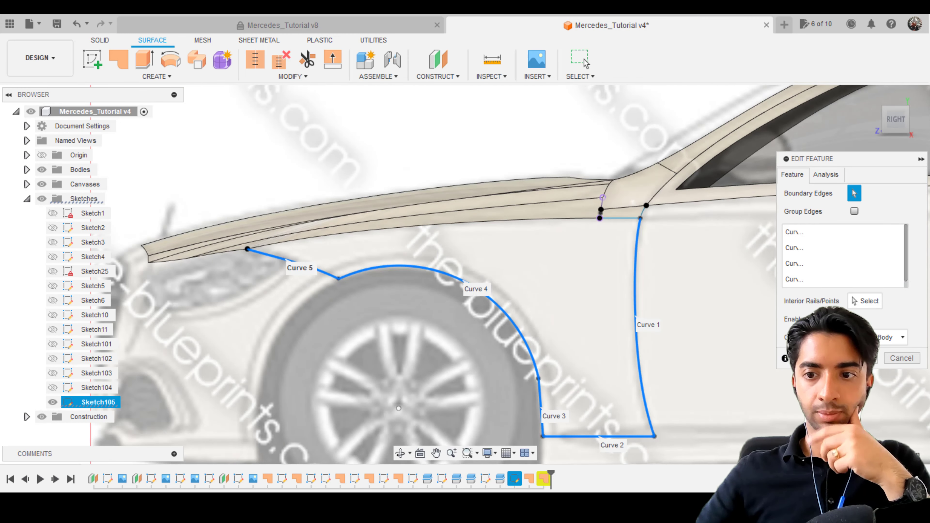
left_click(595, 221)
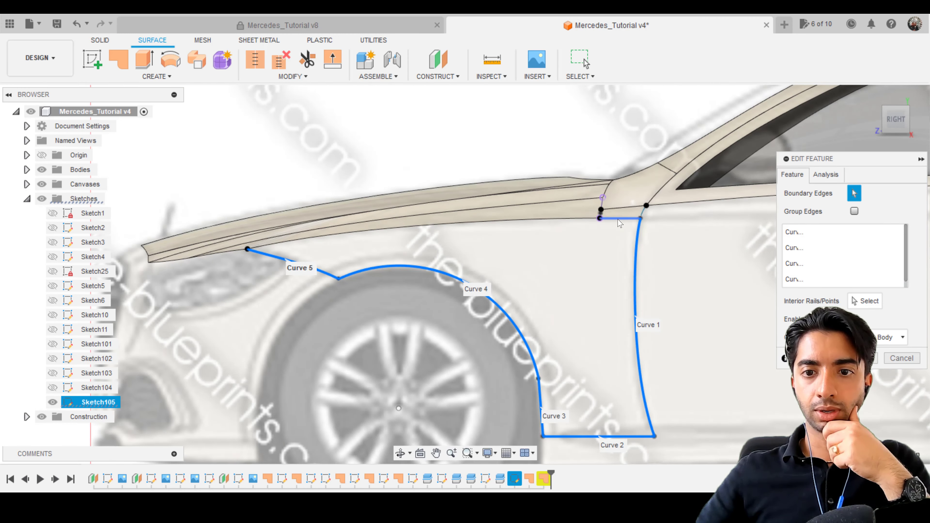
left_click(568, 220)
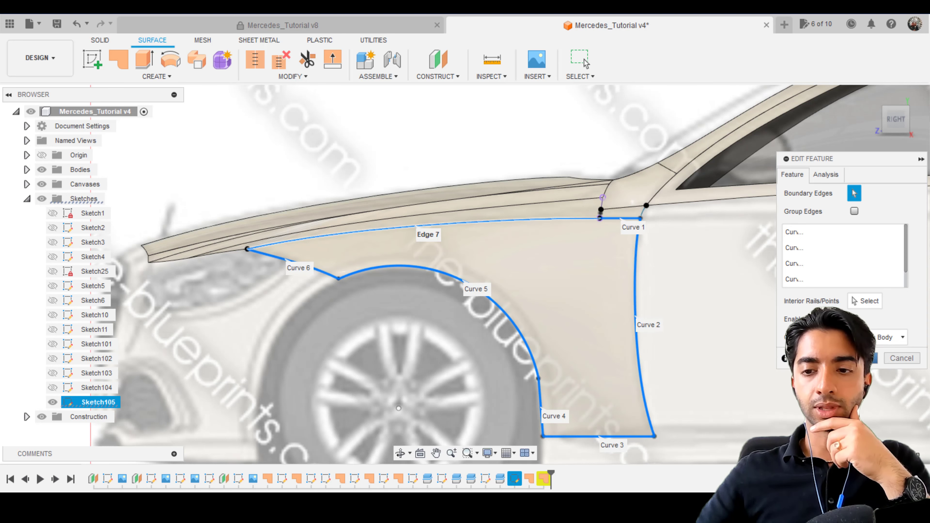
key("Return")
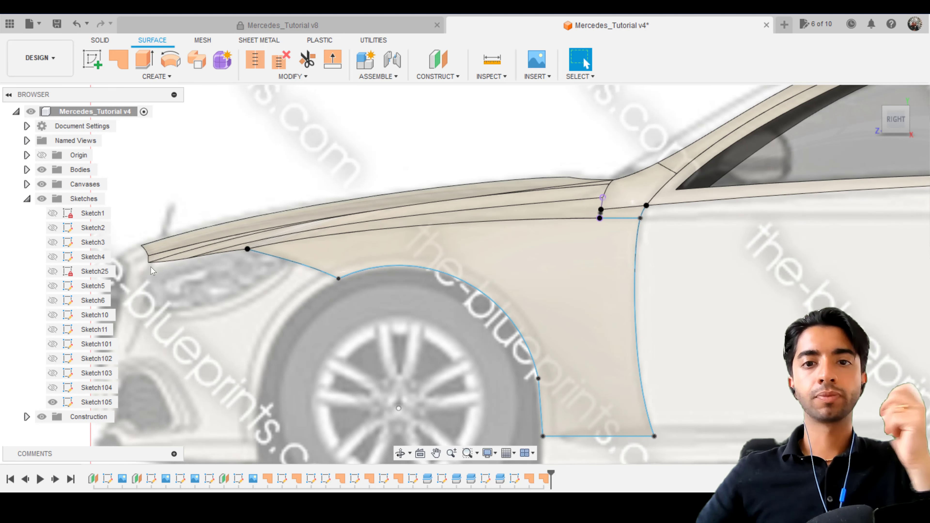
Step: Hide the fender outline sketch and examine the corner where the wheel arch meets the short line behind the wheel
left_click(53, 402)
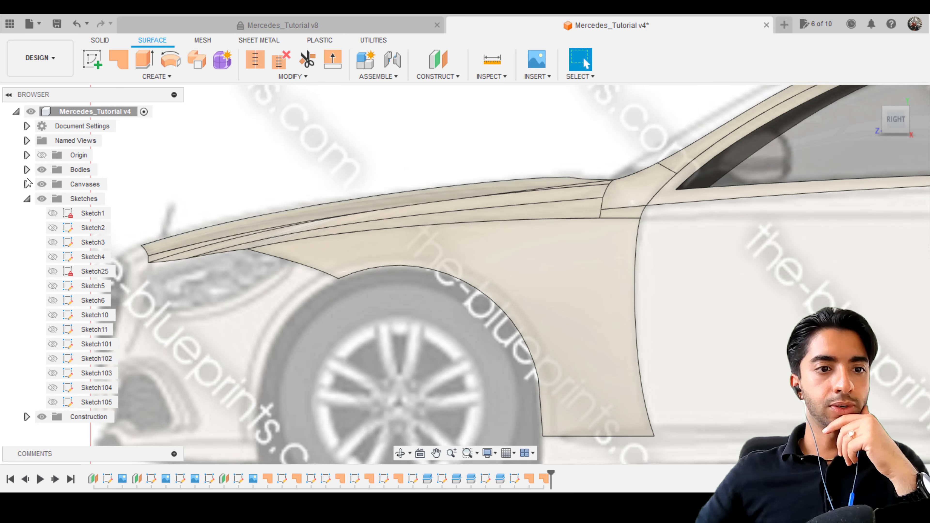
left_click(27, 199)
scroll(497, 350, "up", 5)
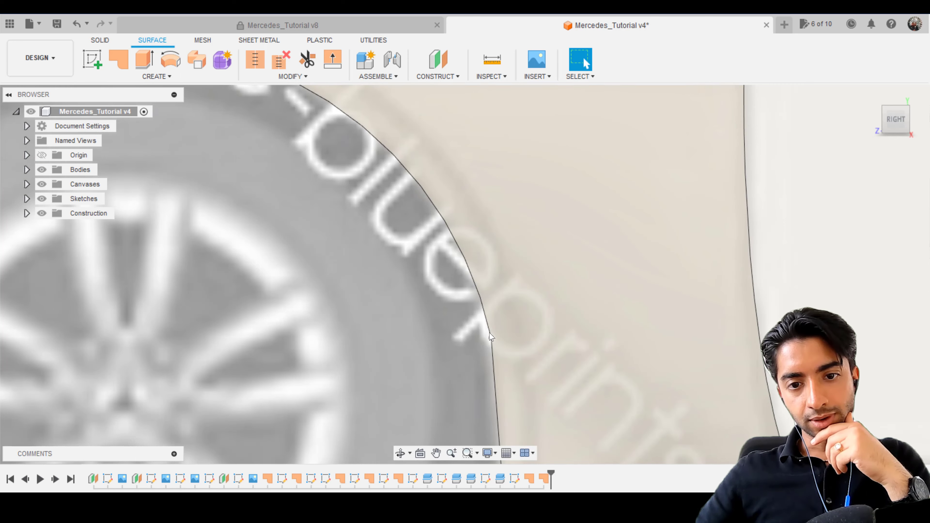
Step: Show the fender outline sketch again and reopen it for editing
left_click(27, 199)
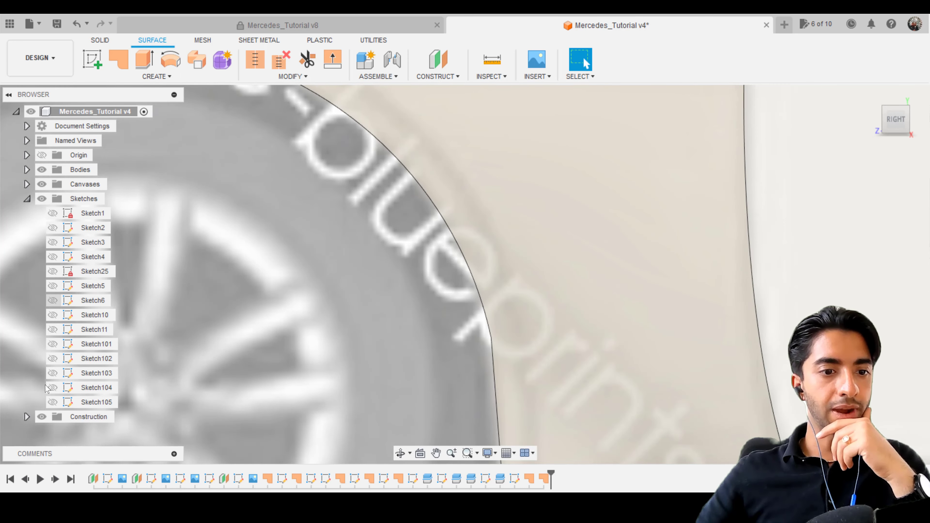
left_click(53, 401)
left_click(477, 299)
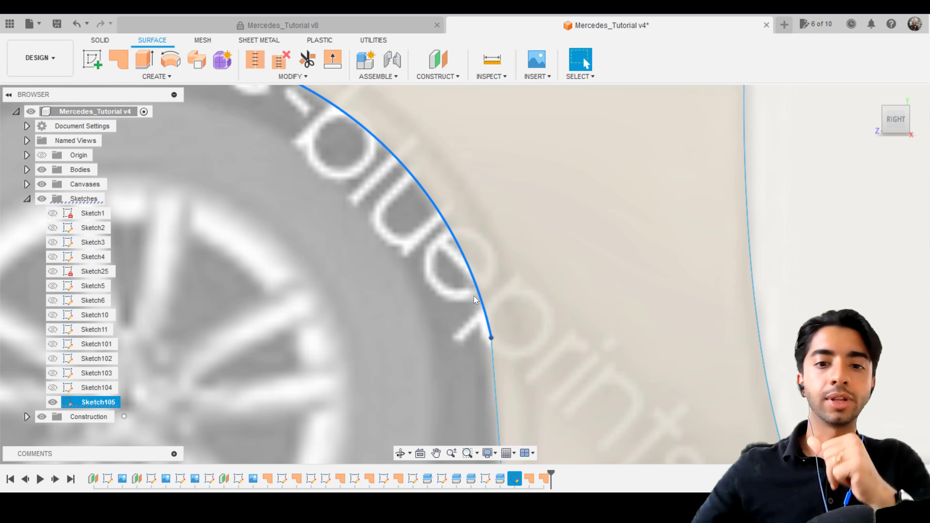
right_click(475, 284)
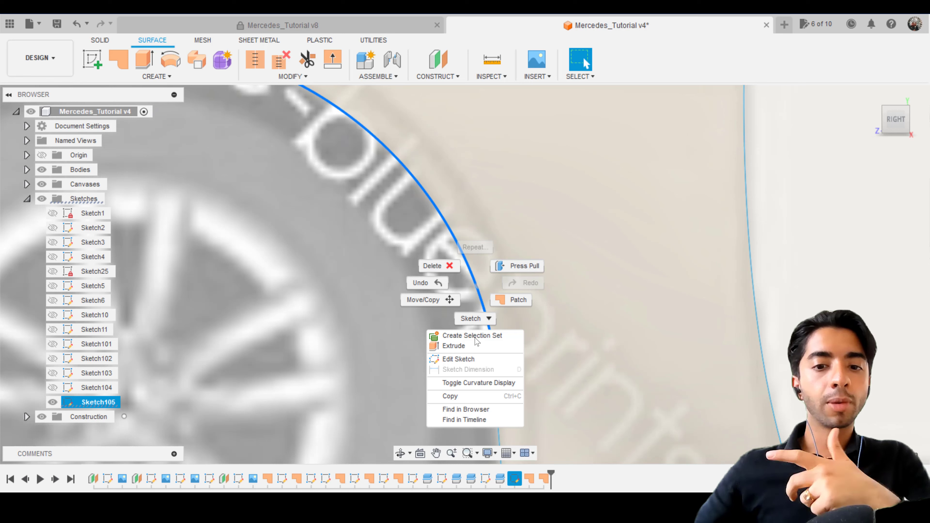
left_click(469, 361)
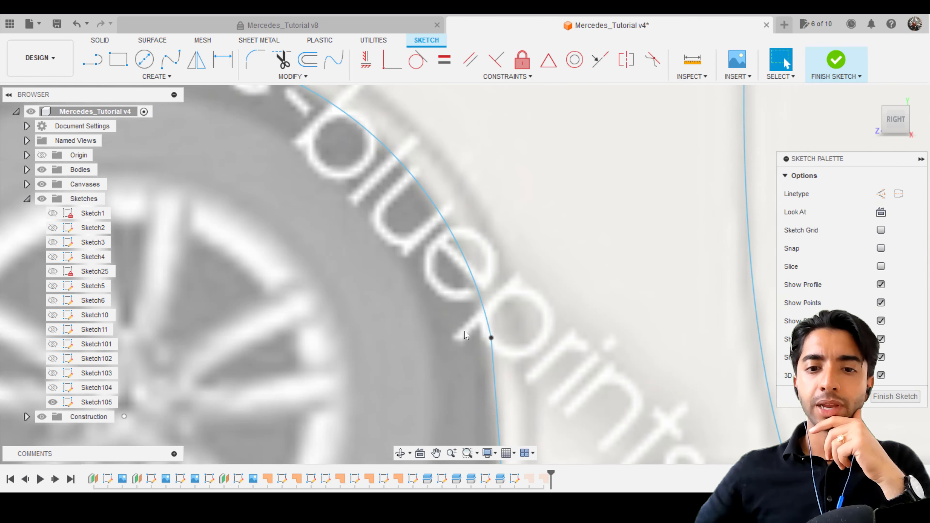
Step: Make the wheel arch arc tangent to the short line behind the wheel, finish the sketch and hide it
scroll(464, 334, "down", 5)
scroll(428, 290, "up", 5)
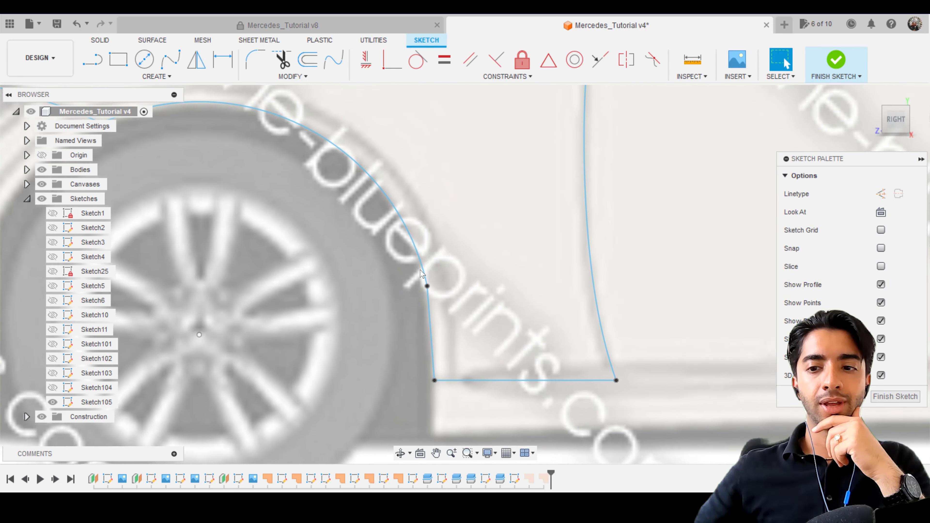
left_click(418, 60)
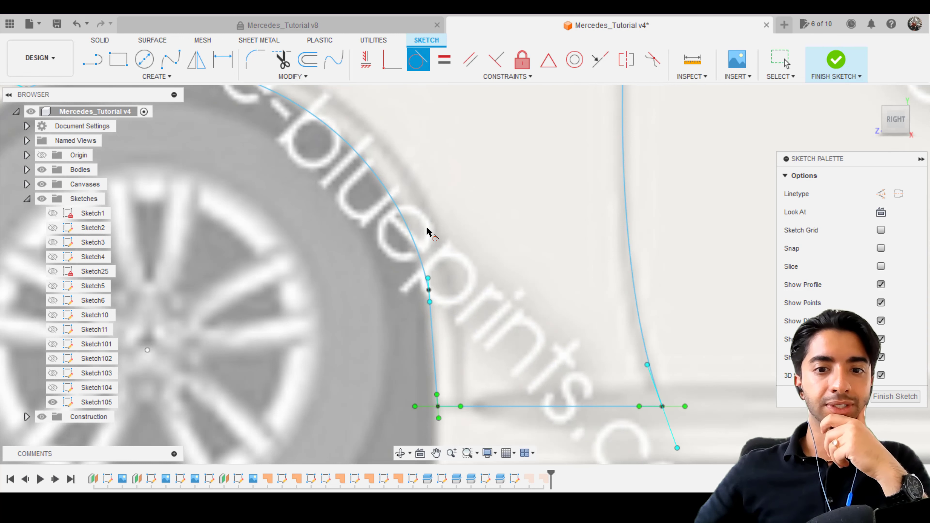
left_click(419, 252)
left_click(433, 326)
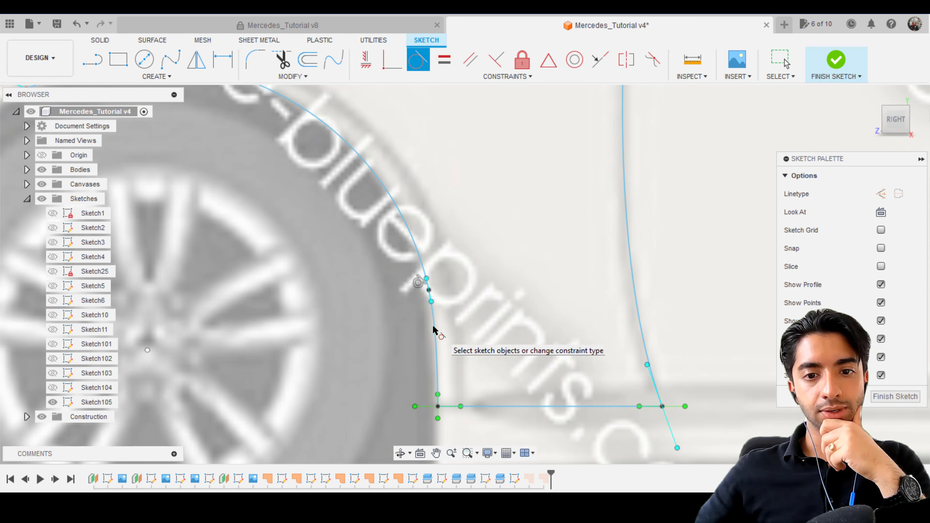
left_click(833, 70)
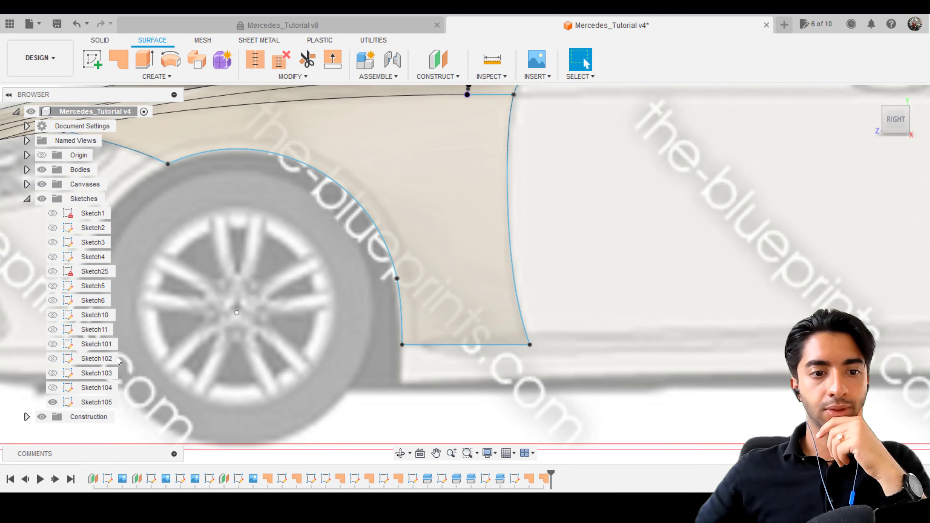
left_click(53, 401)
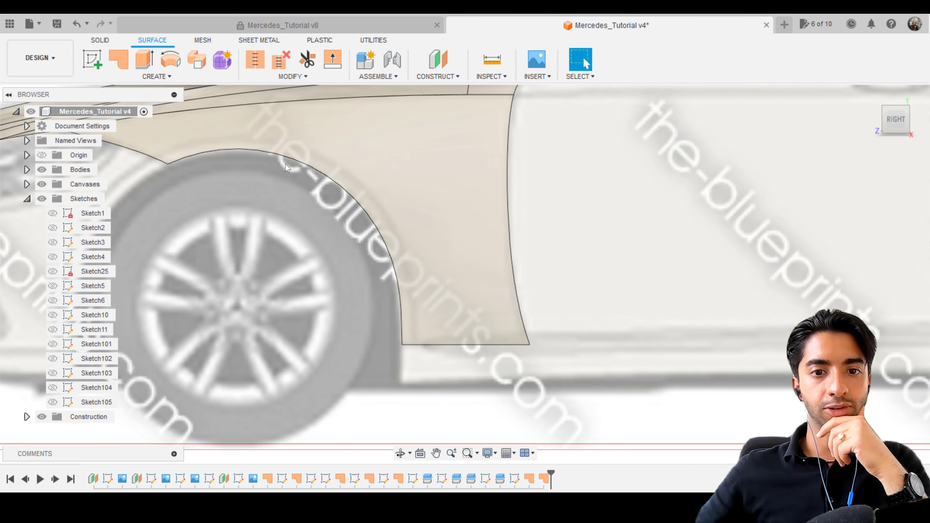